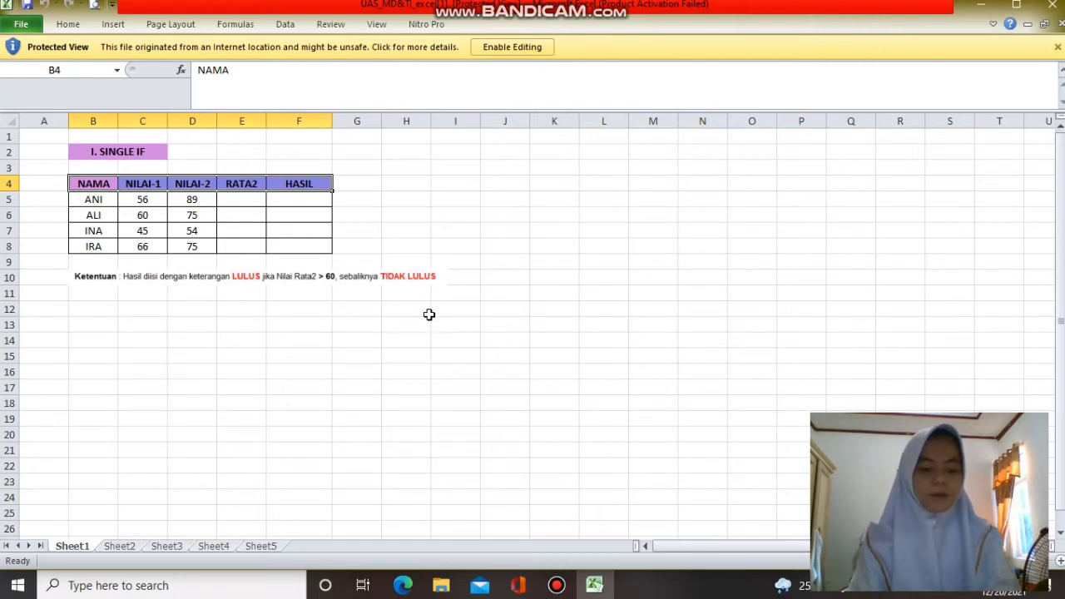
Step: Clear the unfinished IF entry from cell E5 in the RATA2 column
left_click_drag(429, 249, 369, 261)
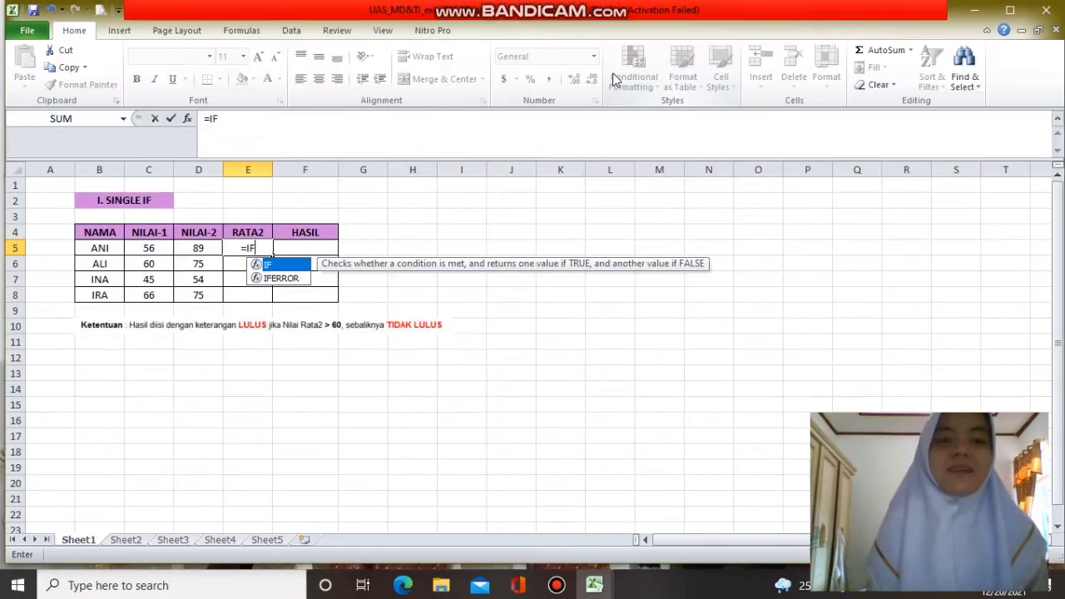
key("BackSpace")
key("BackSpace")
key("BackSpace")
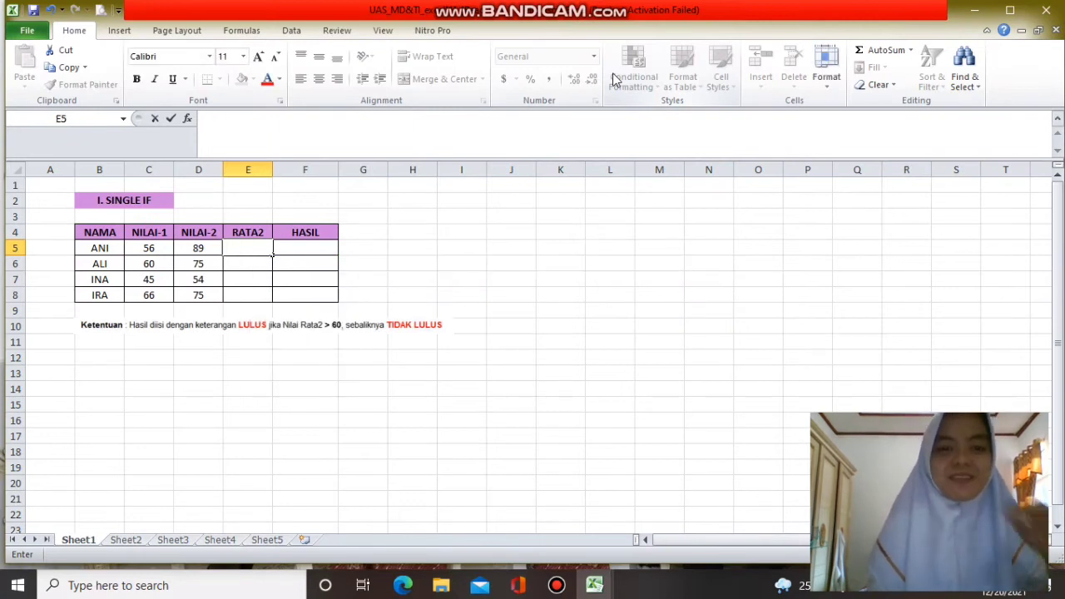
Step: Enter =AVERAGE(C5,D5) in cell E5 and fill the formula down the RATA2 column to E8
type("=")
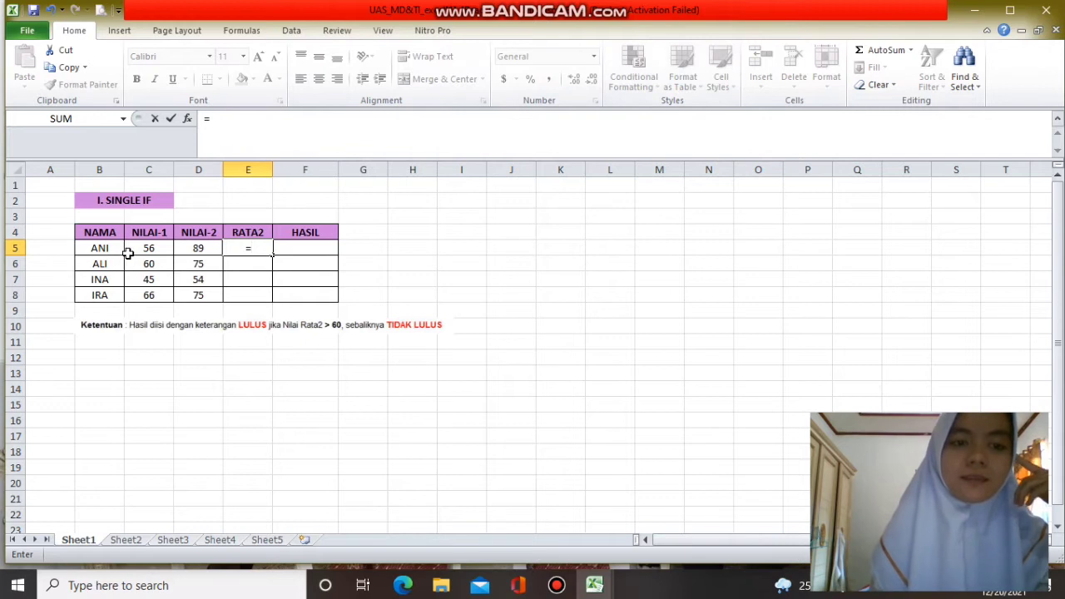
type("A")
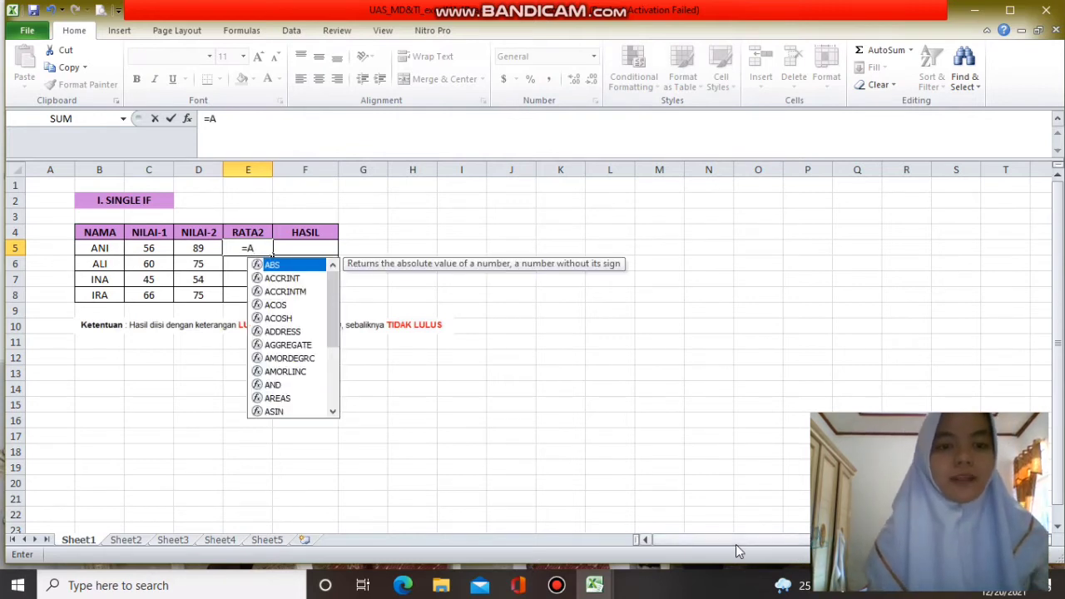
type("VER")
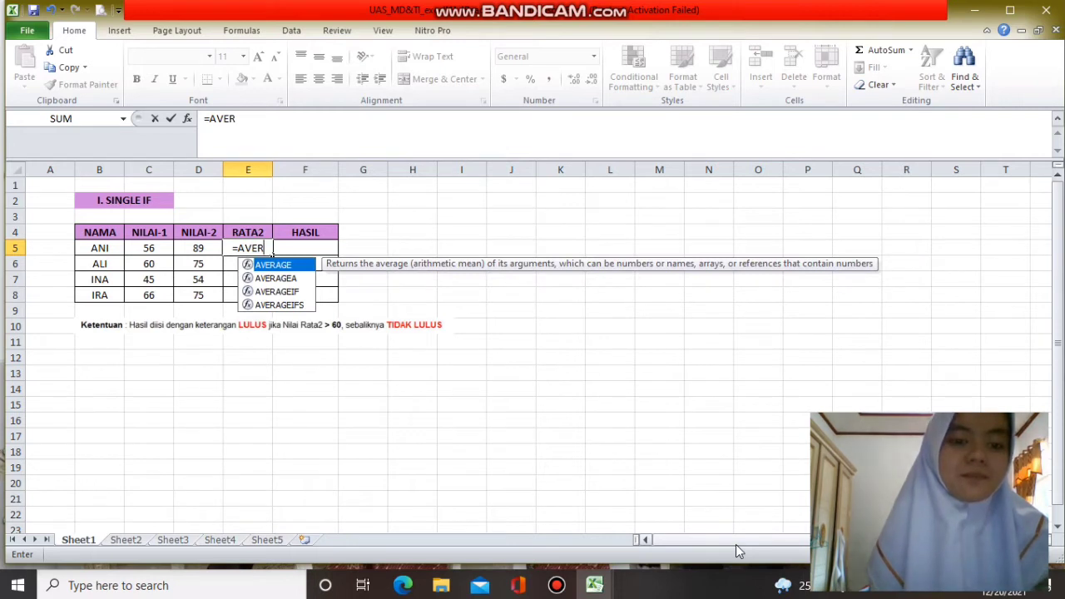
type("A")
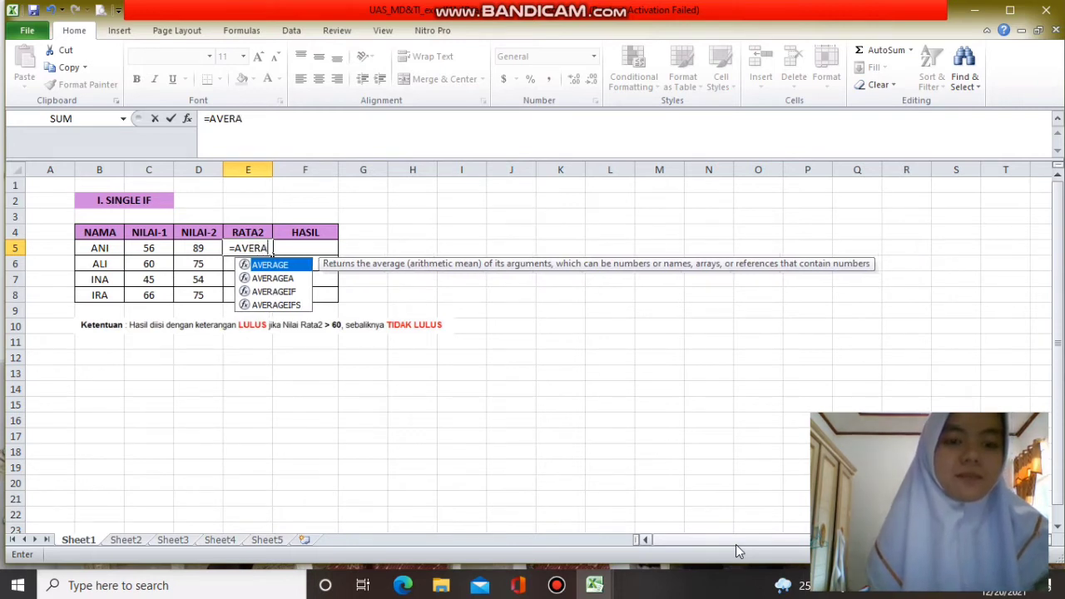
type("GE")
mouse_move(783, 585)
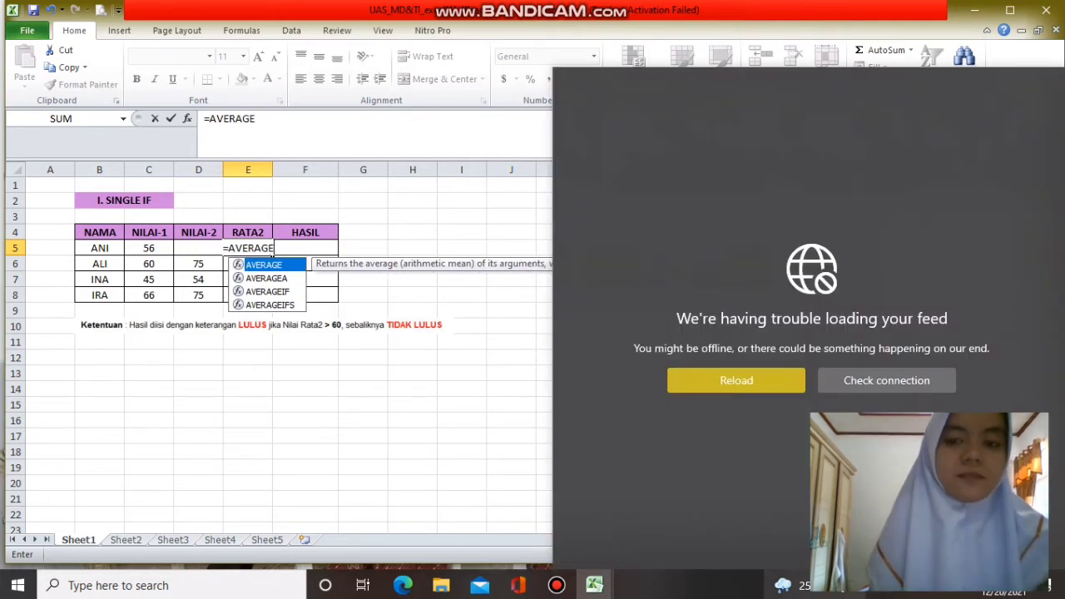
type("(")
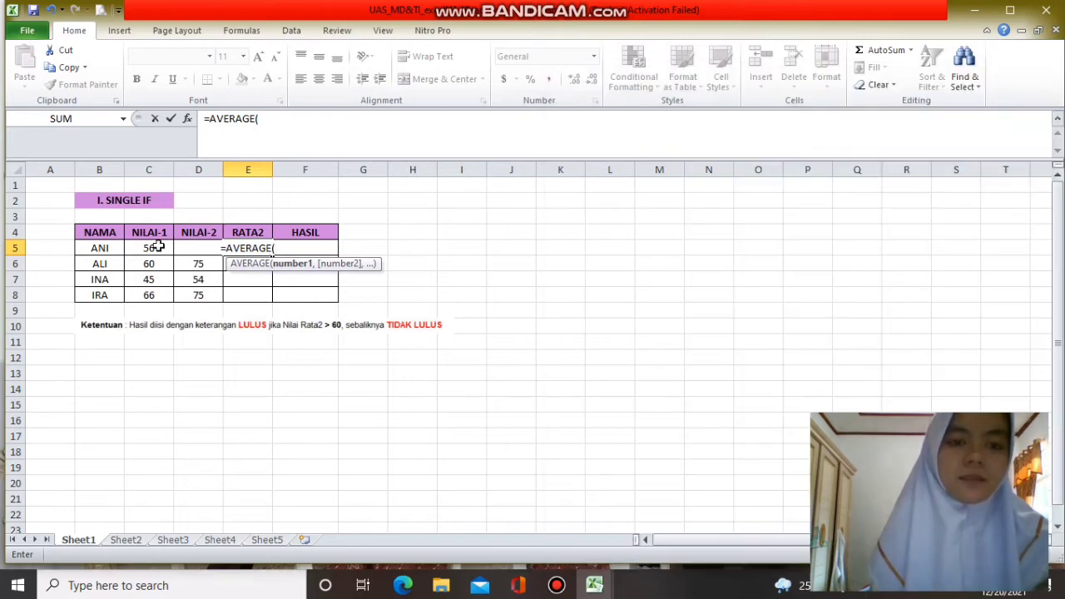
left_click(148, 248)
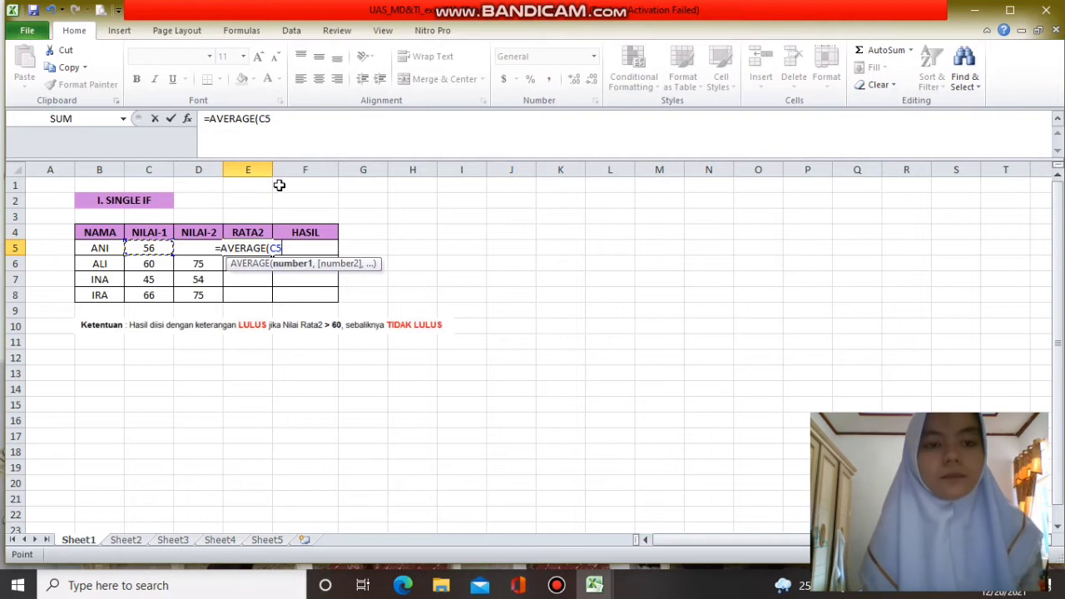
type(",")
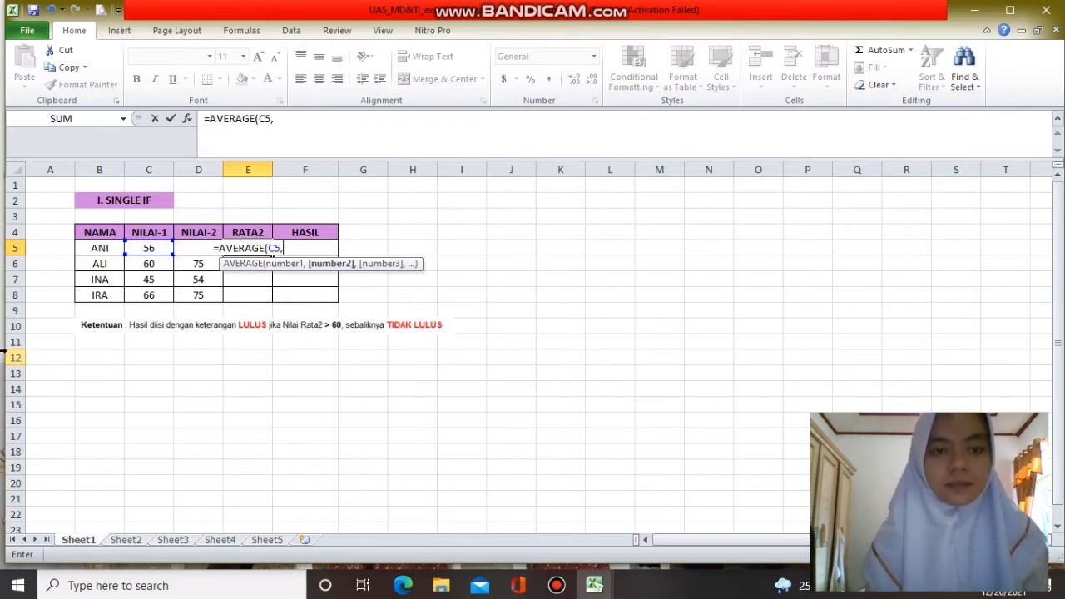
type("D5")
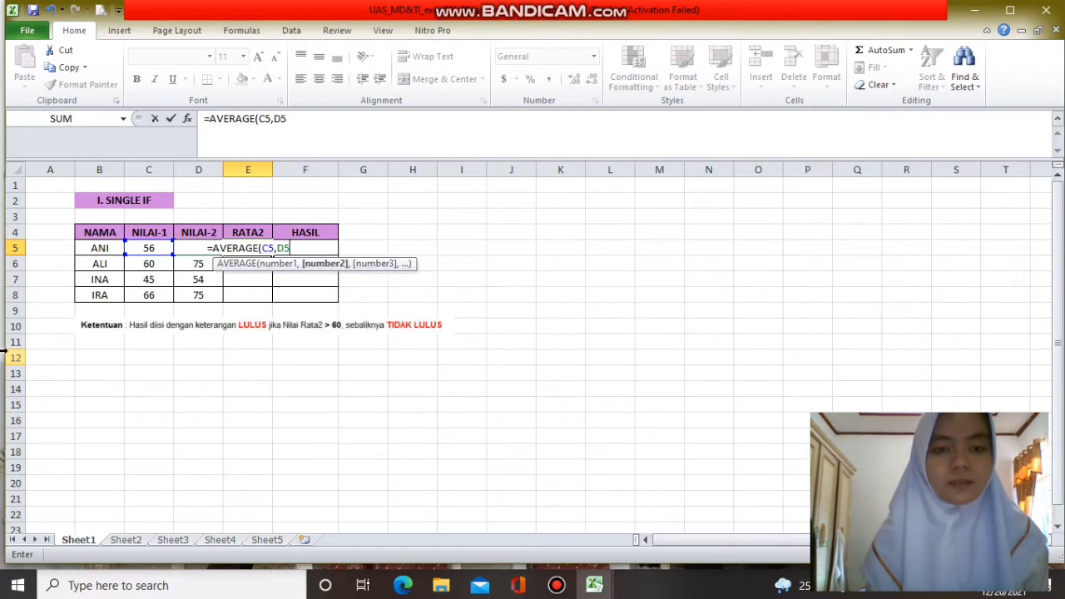
key("Return")
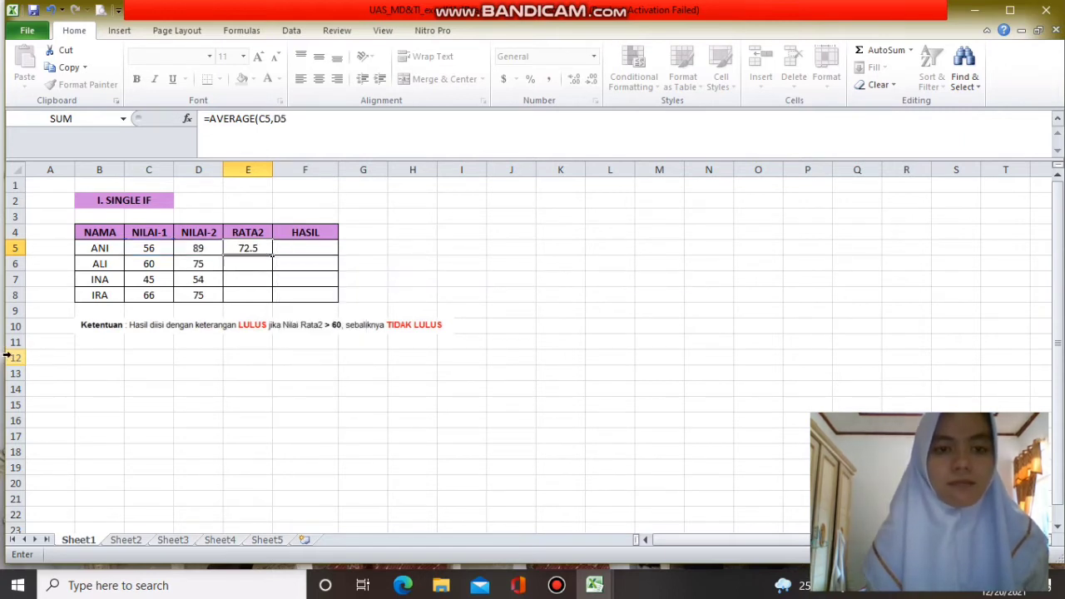
left_click(254, 248)
left_click_drag(272, 256, 273, 301)
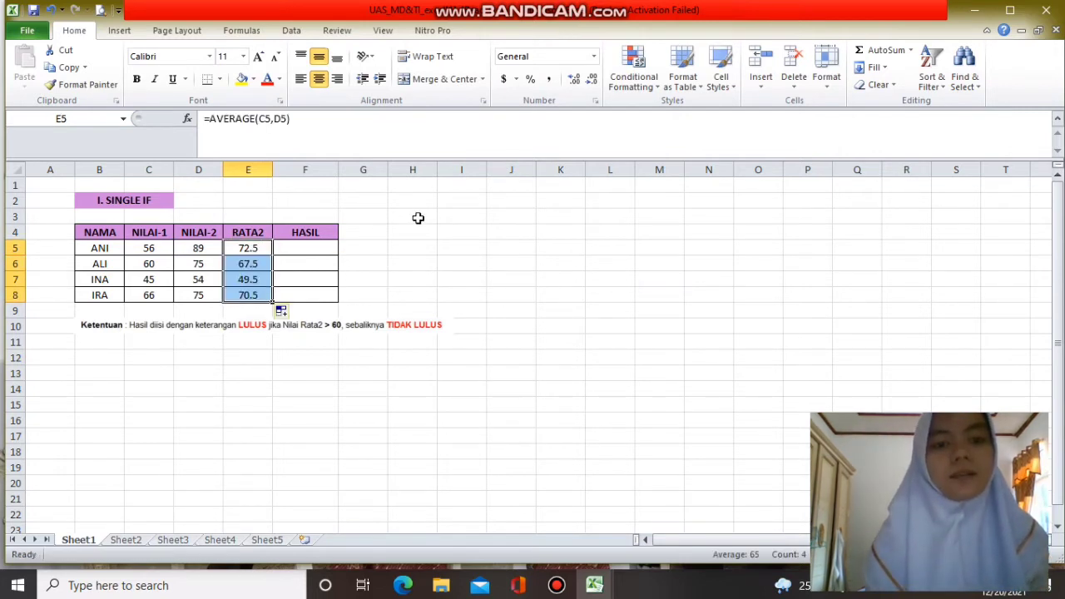
Step: Enter =IF(E5>60,"LULUS","TIDAK LULUS") in cell F5 and fill the formula down the HASIL column to F8
left_click(304, 250)
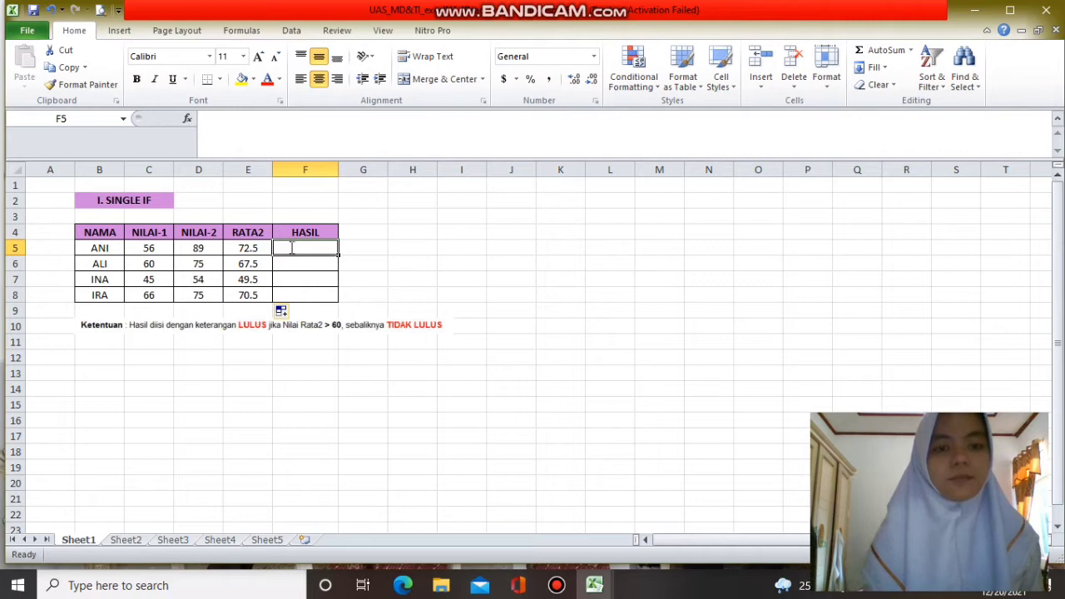
type("=IF")
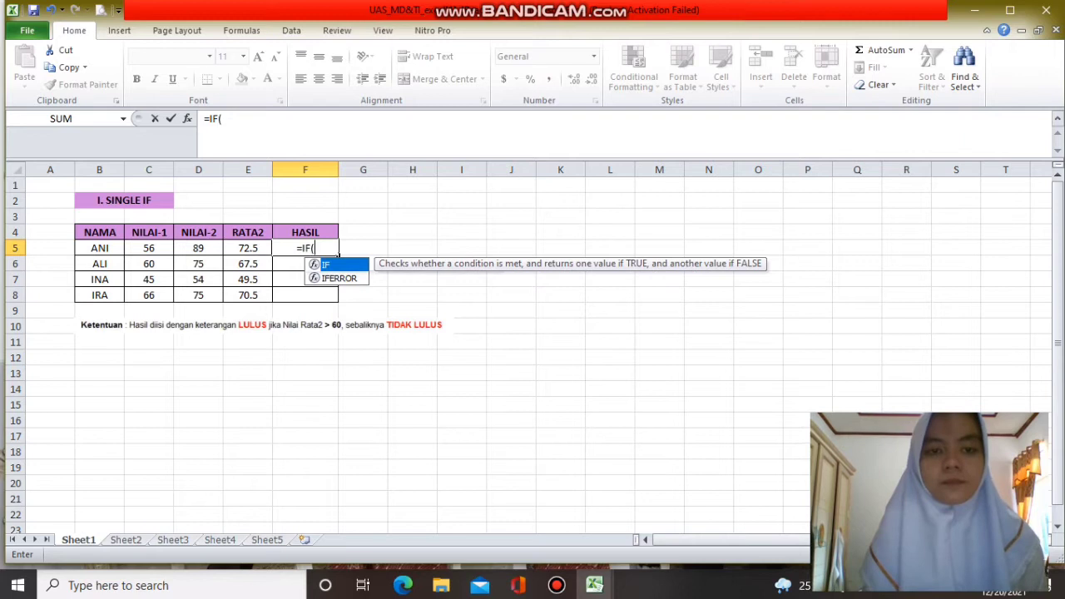
type("(")
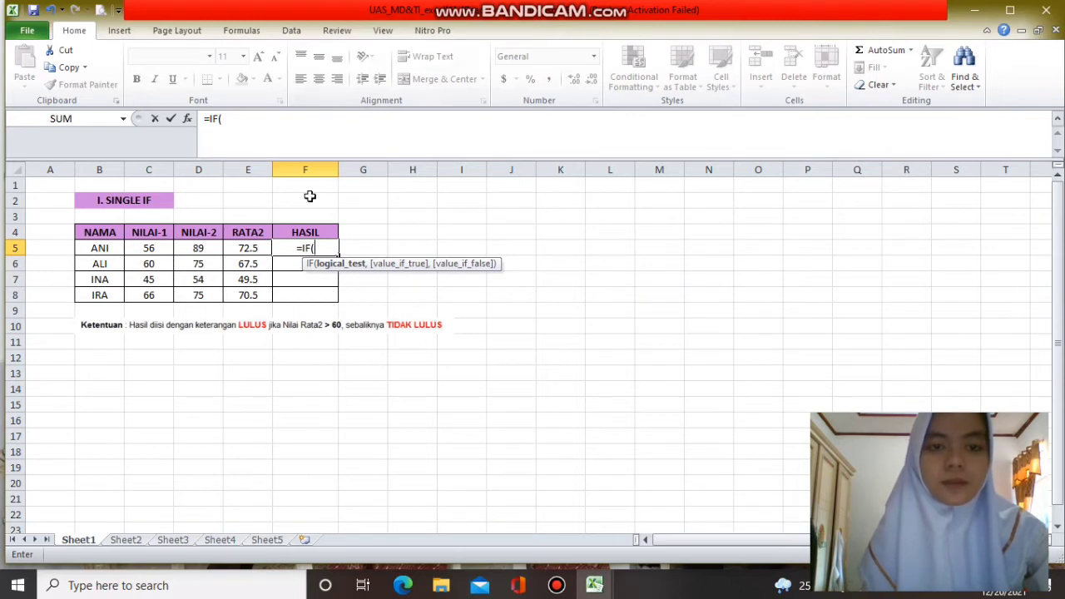
left_click(254, 248)
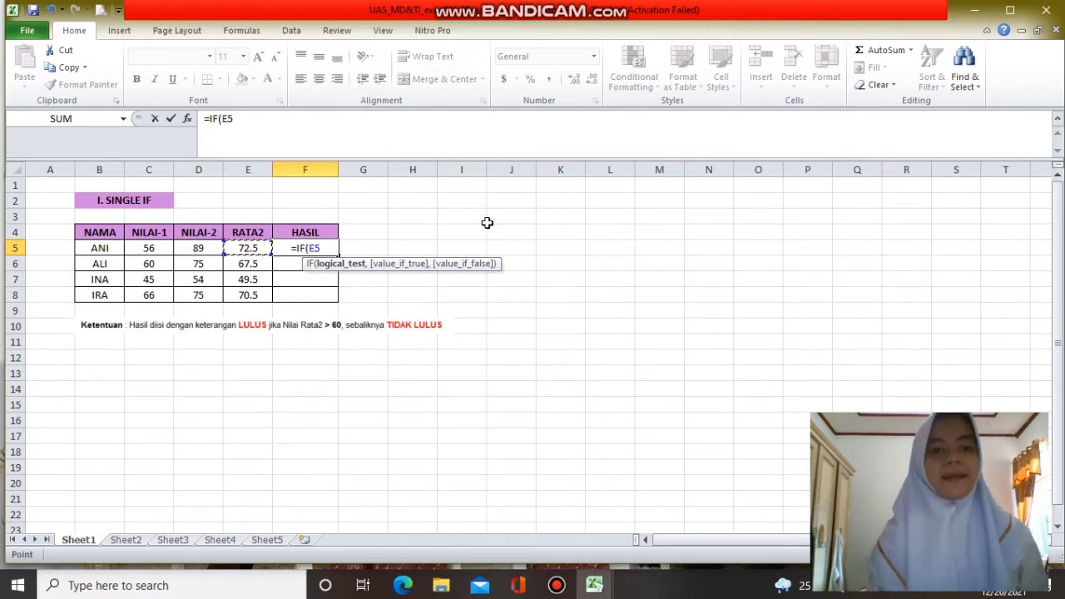
type(">")
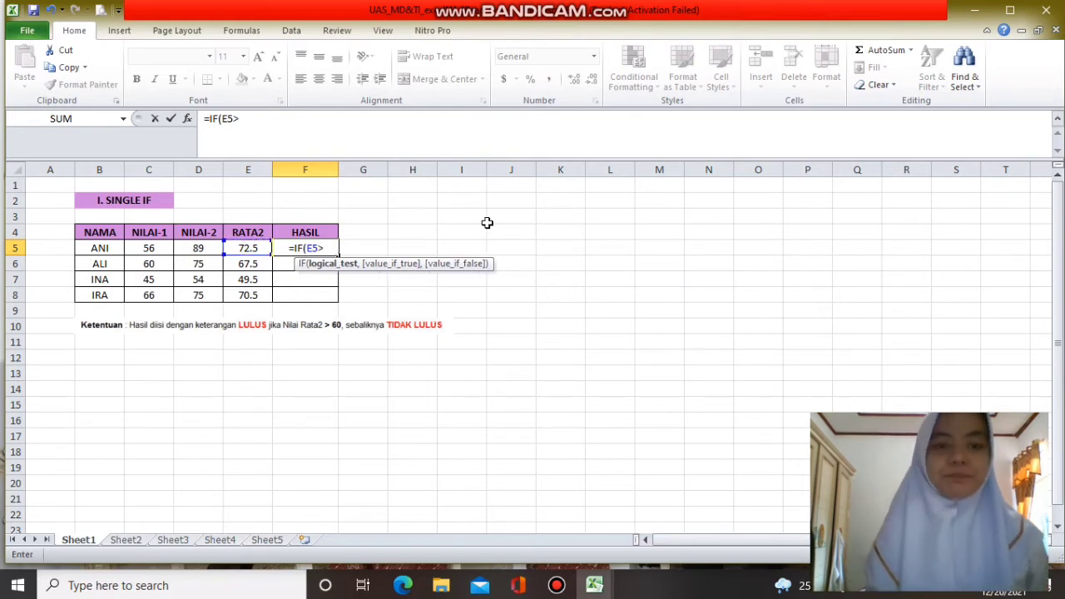
type("60")
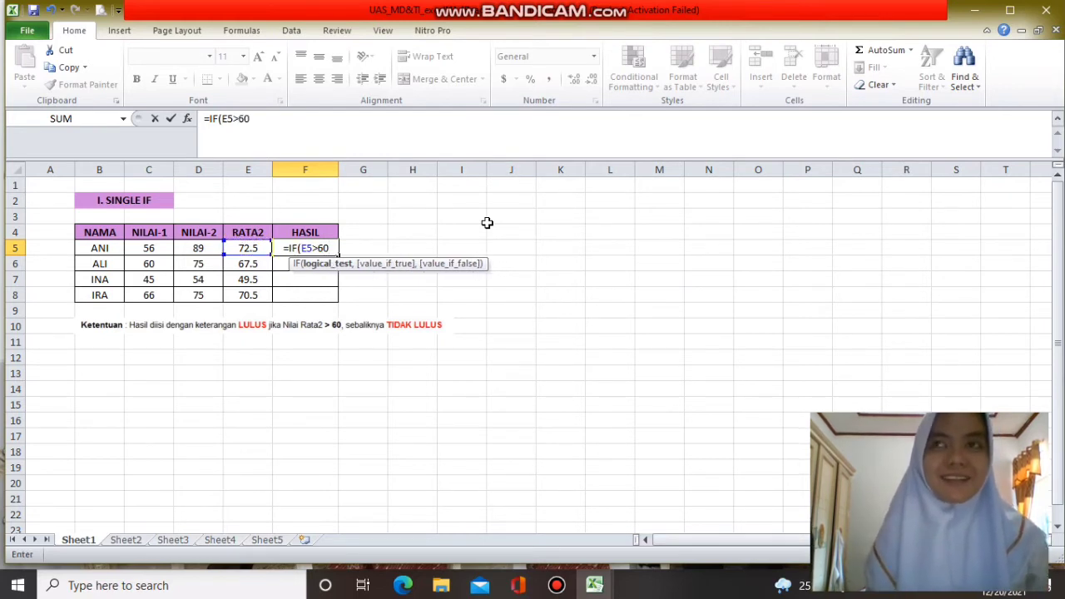
type(",")
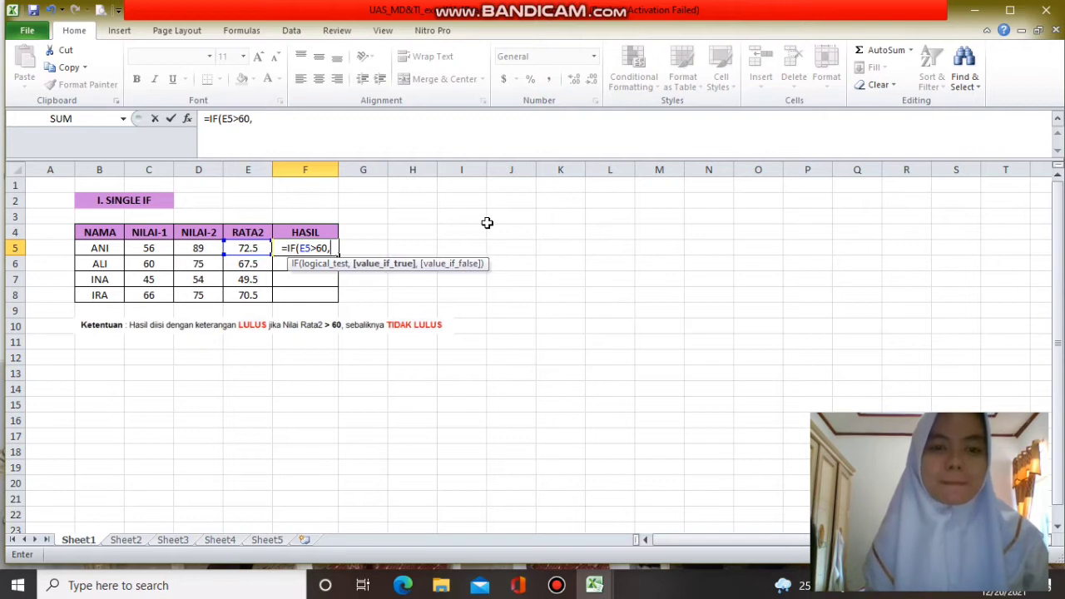
type("\"LULUD")
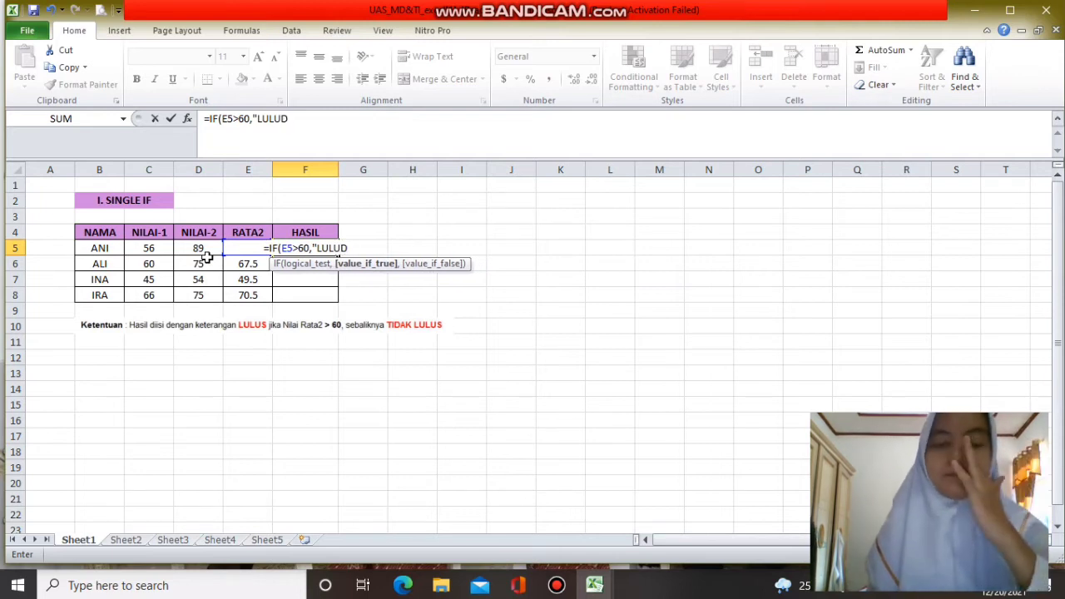
key("BackSpace")
type("S\"")
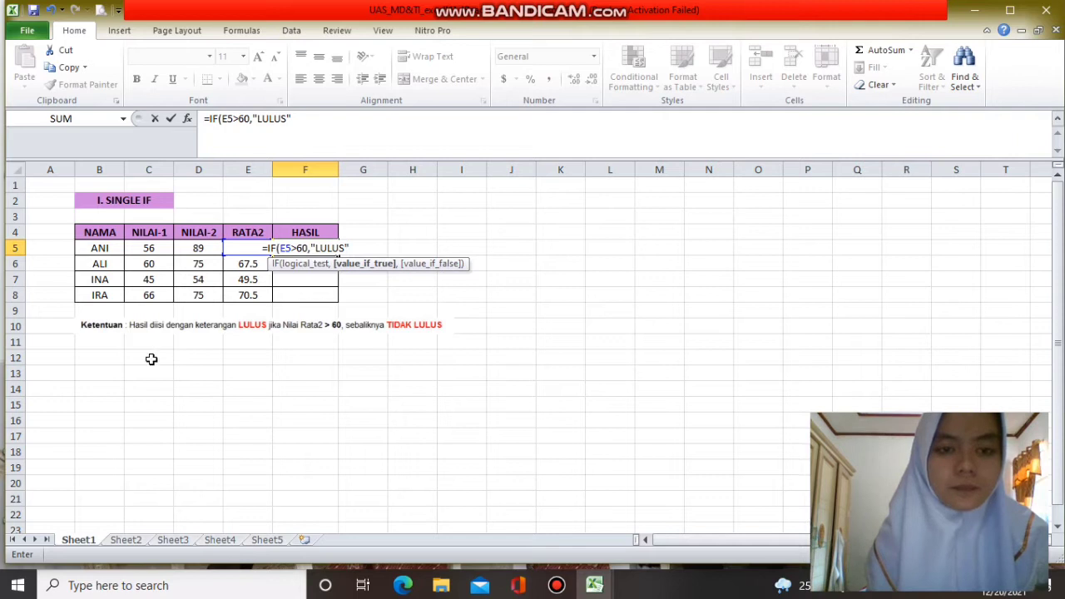
type(",")
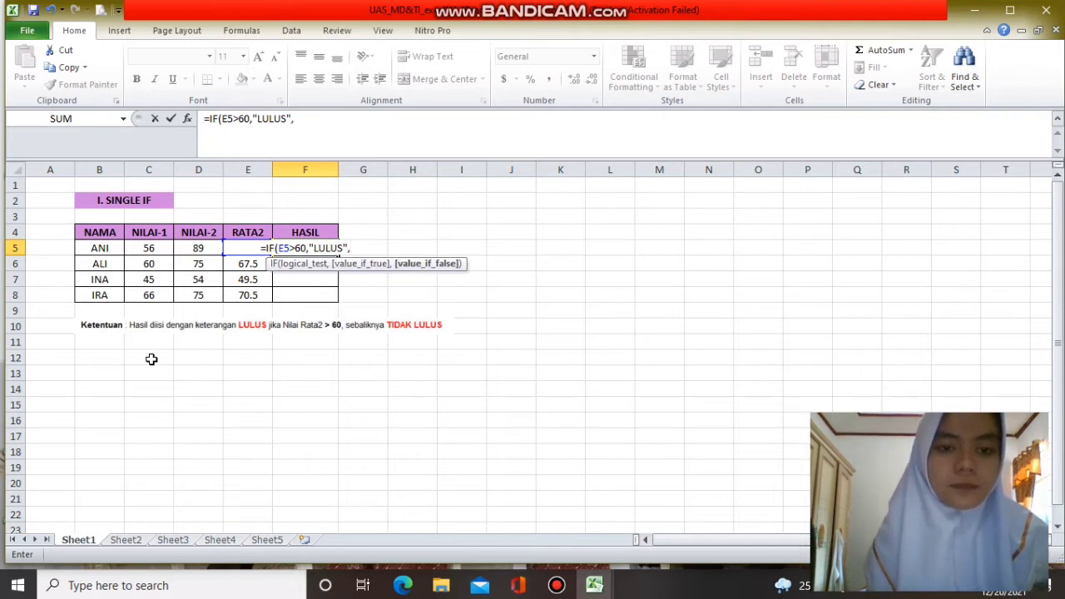
type("\"")
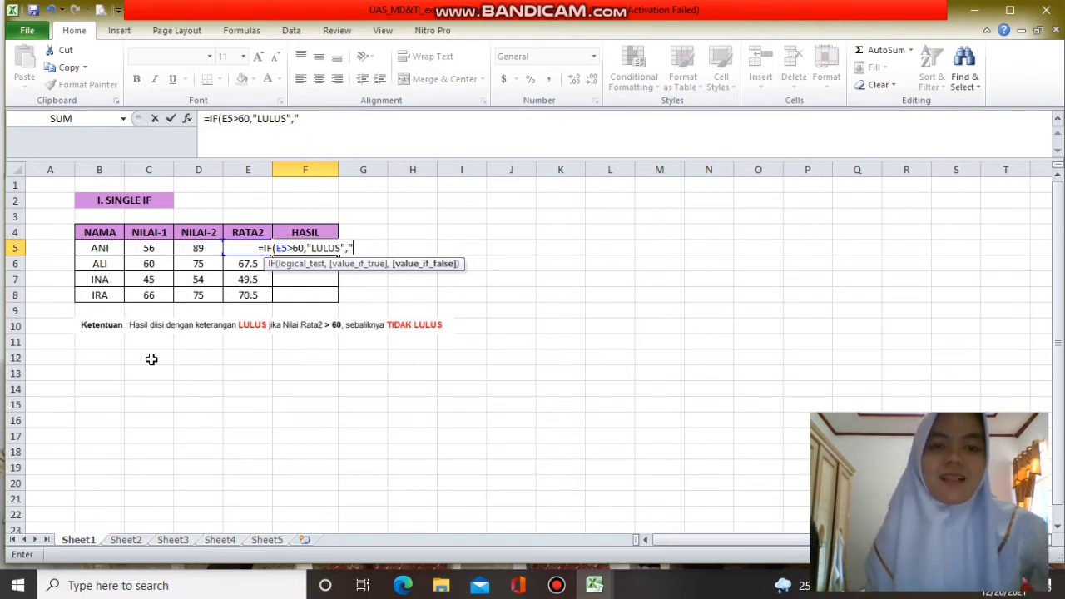
type("TIDAK")
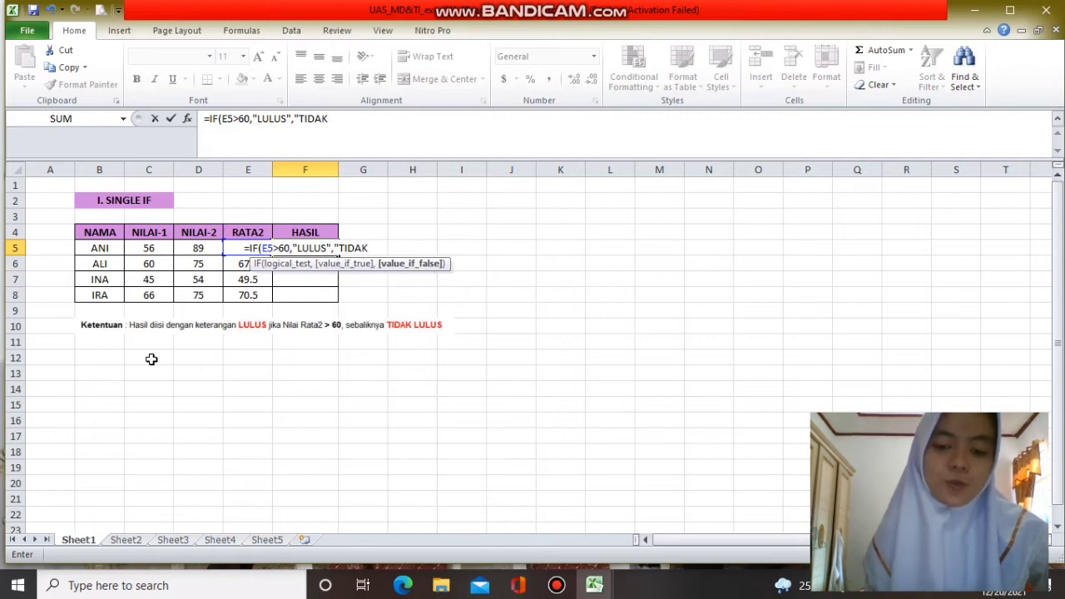
type(" LULU")
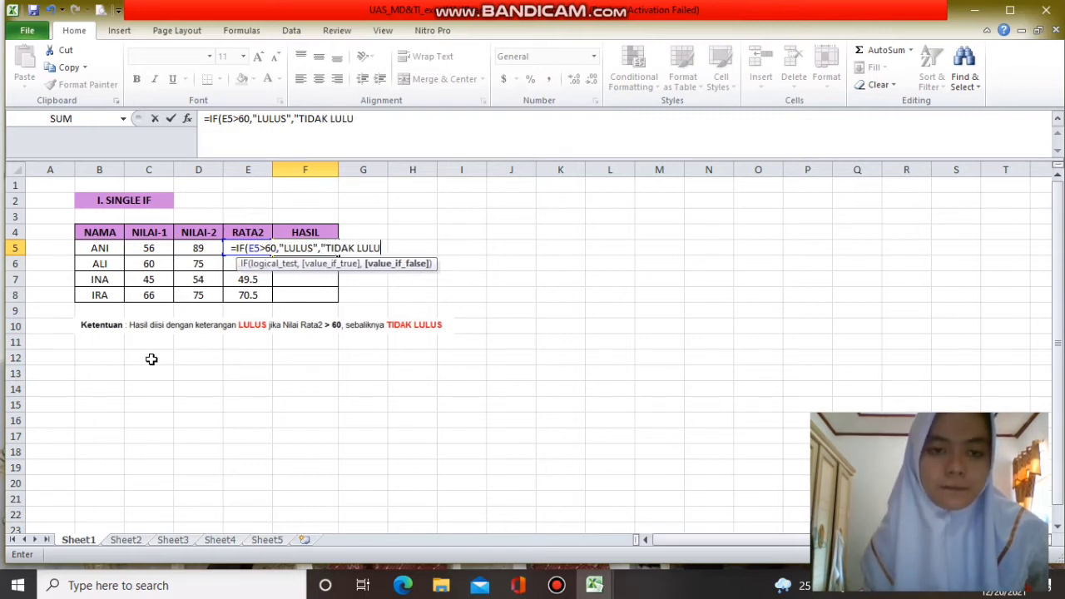
type("S\"")
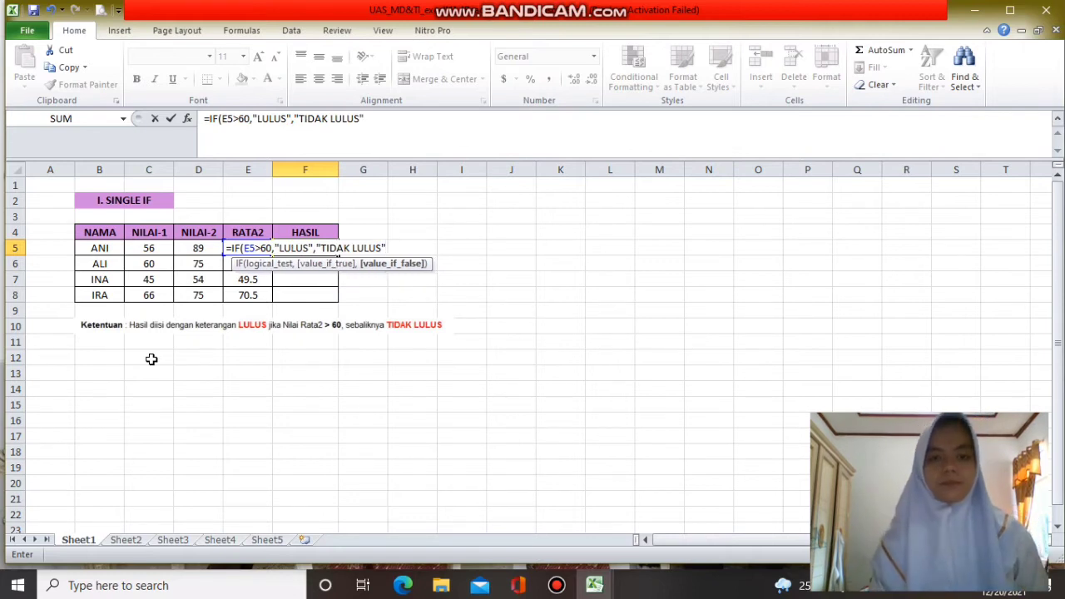
key("Return")
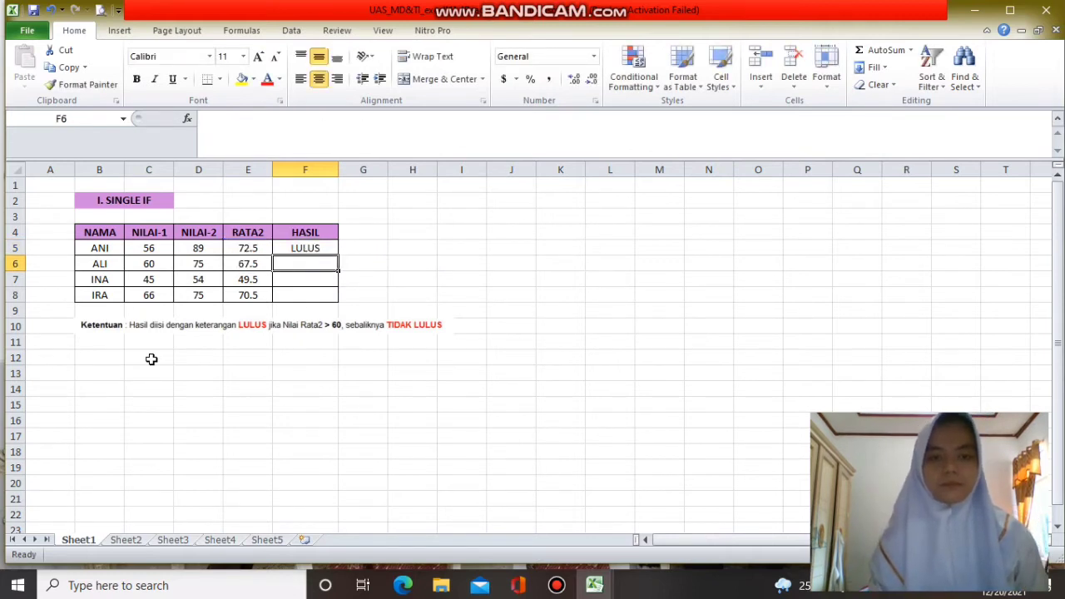
left_click(326, 247)
left_click_drag(336, 251, 332, 297)
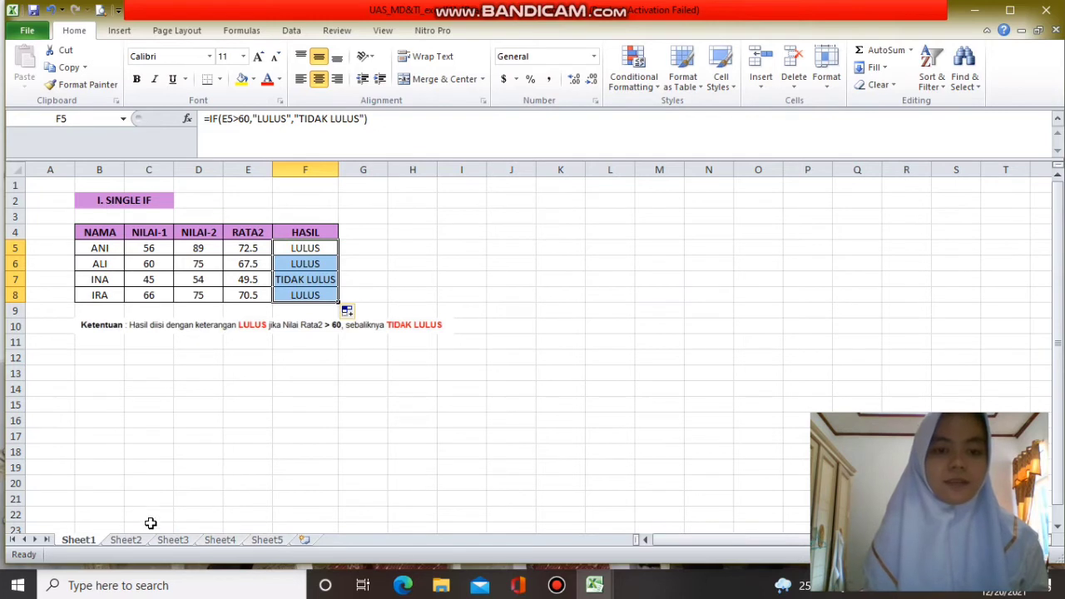
Step: Switch to Sheet2 and start a formula in cell E6 of the RATA2 column
left_click(126, 540)
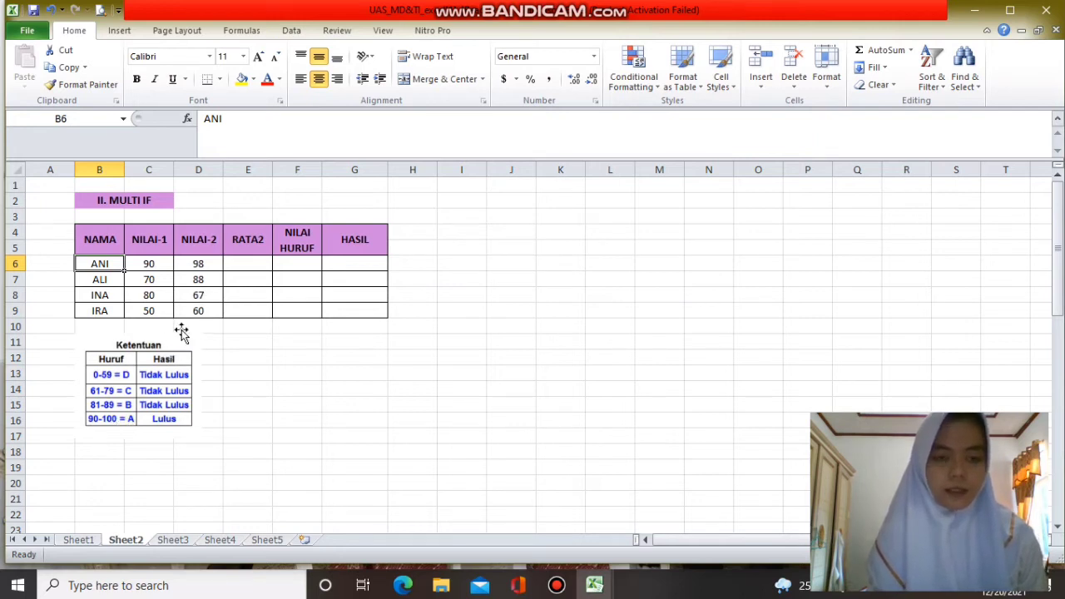
left_click(240, 265)
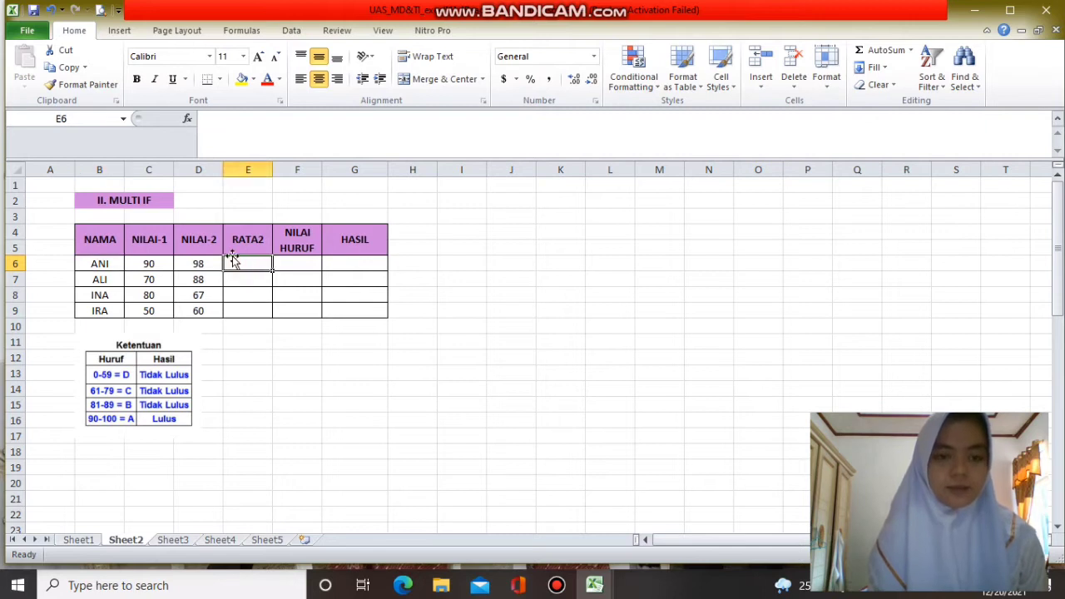
type("=")
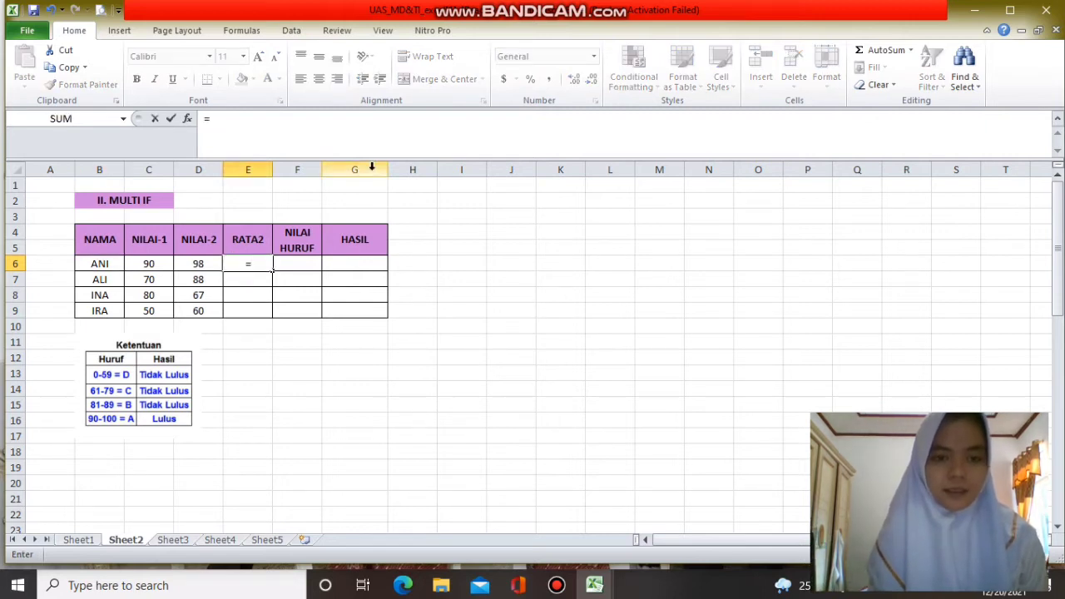
type("IF")
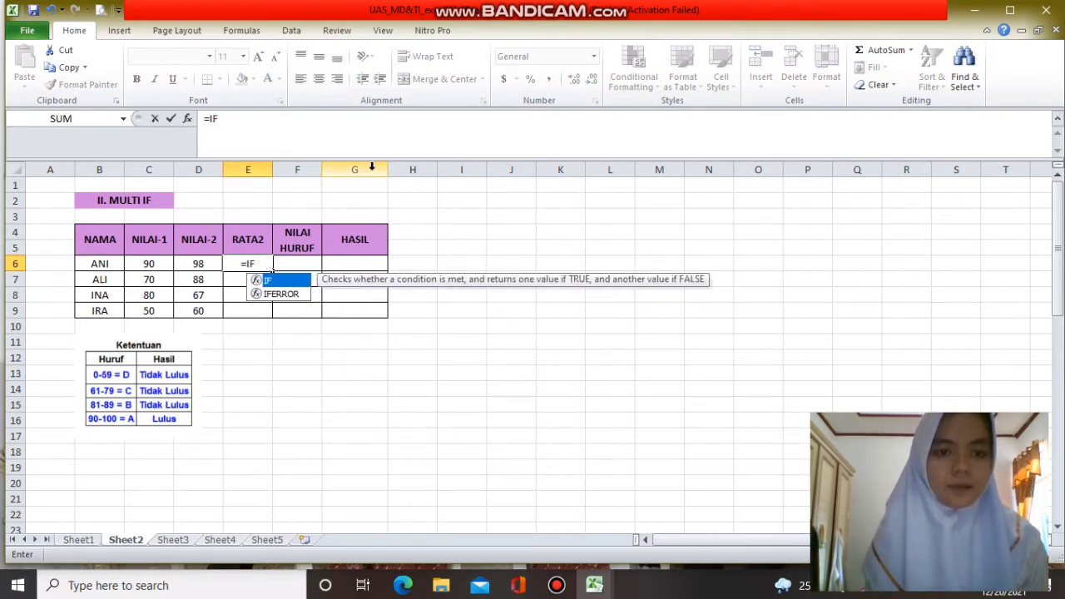
key("BackSpace")
key("BackSpace")
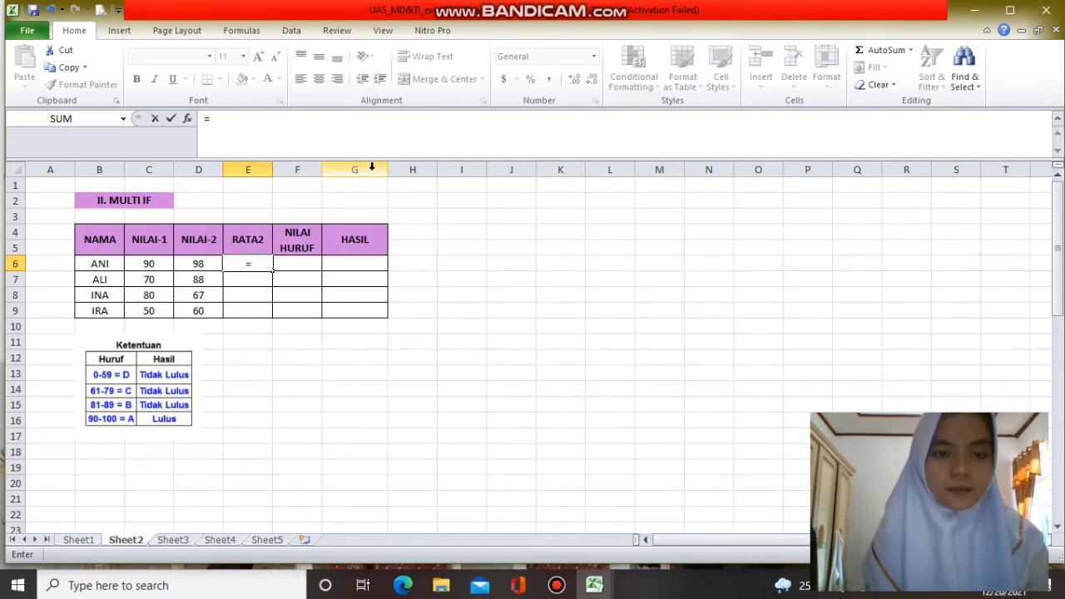
Step: Complete the formula in cell E6 as =AVERAGE(C6,D6) and fill it down the RATA2 column to E9
type("A")
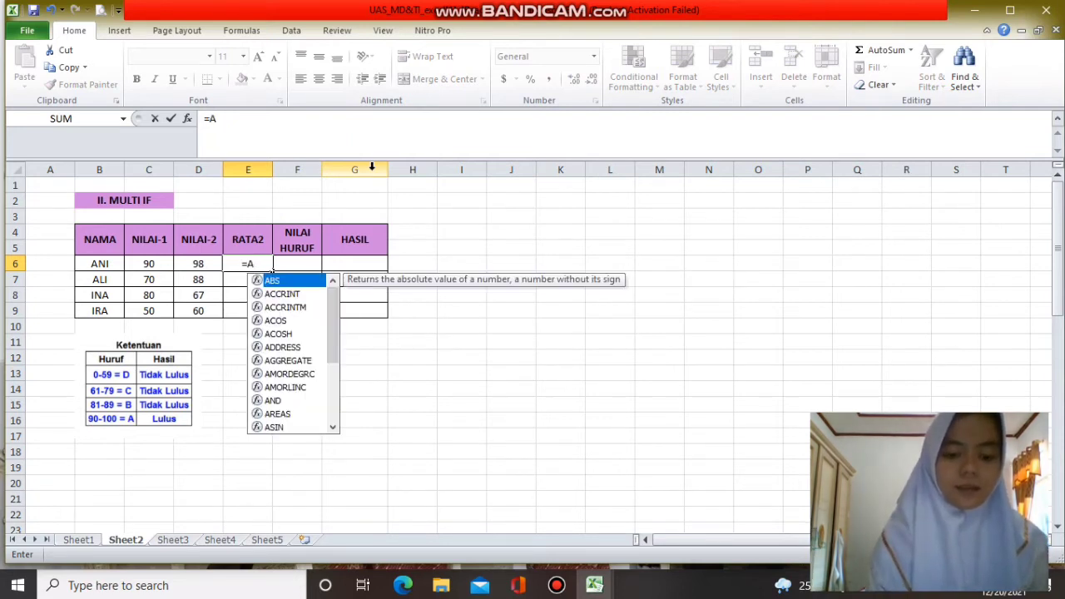
type("VERGE")
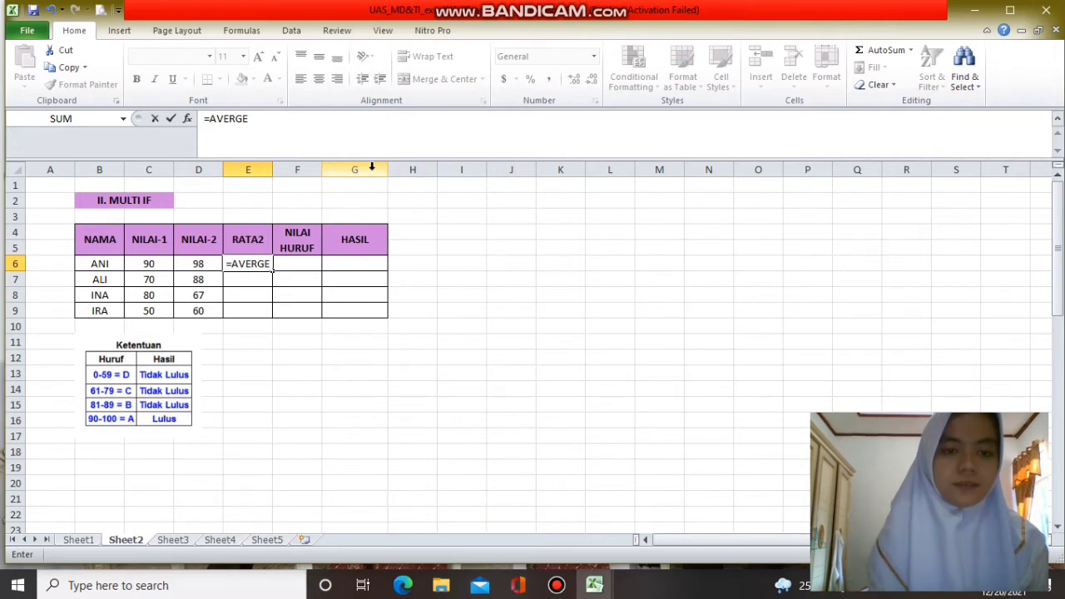
type("(")
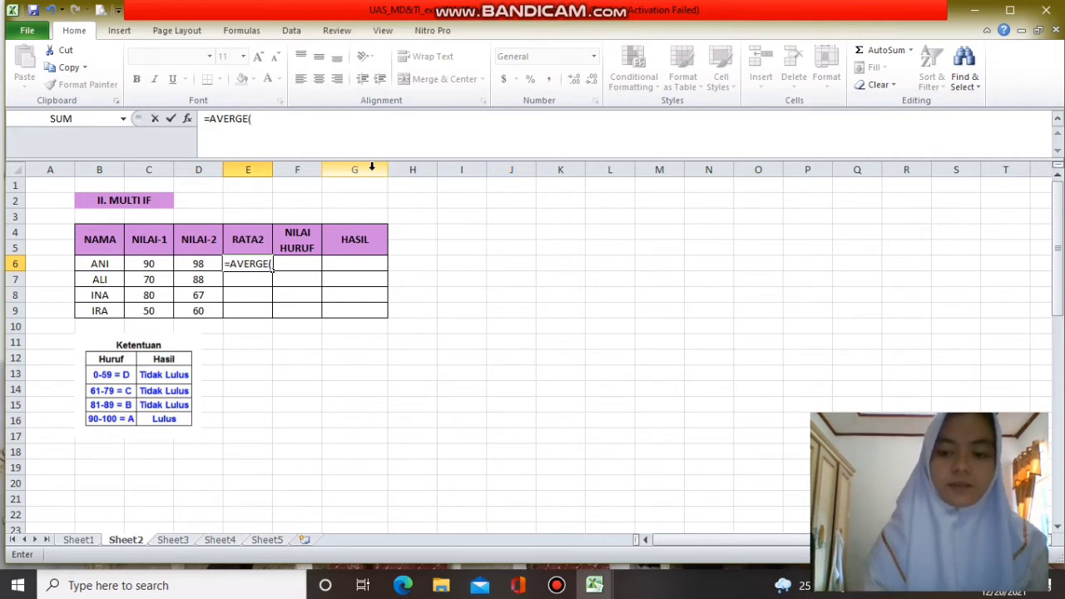
key("BackSpace")
key("BackSpace")
key("BackSpace")
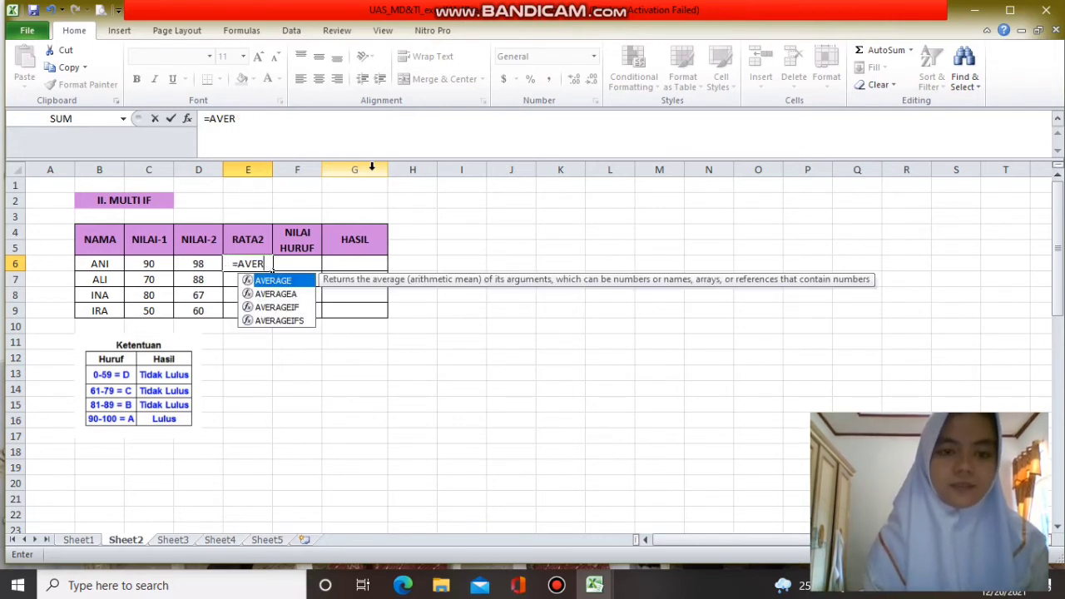
type("AGE")
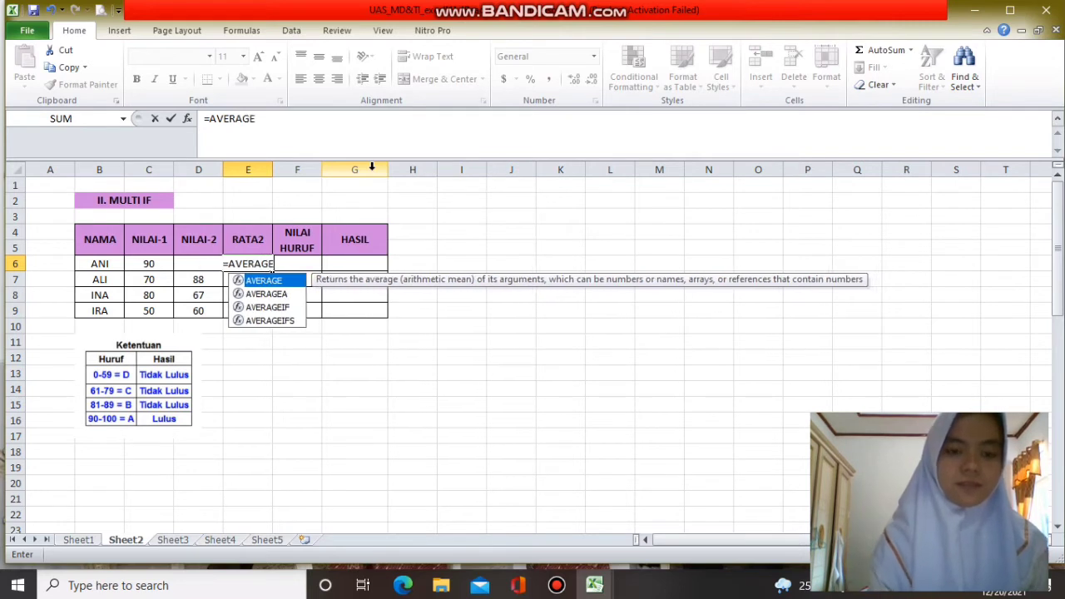
type("(")
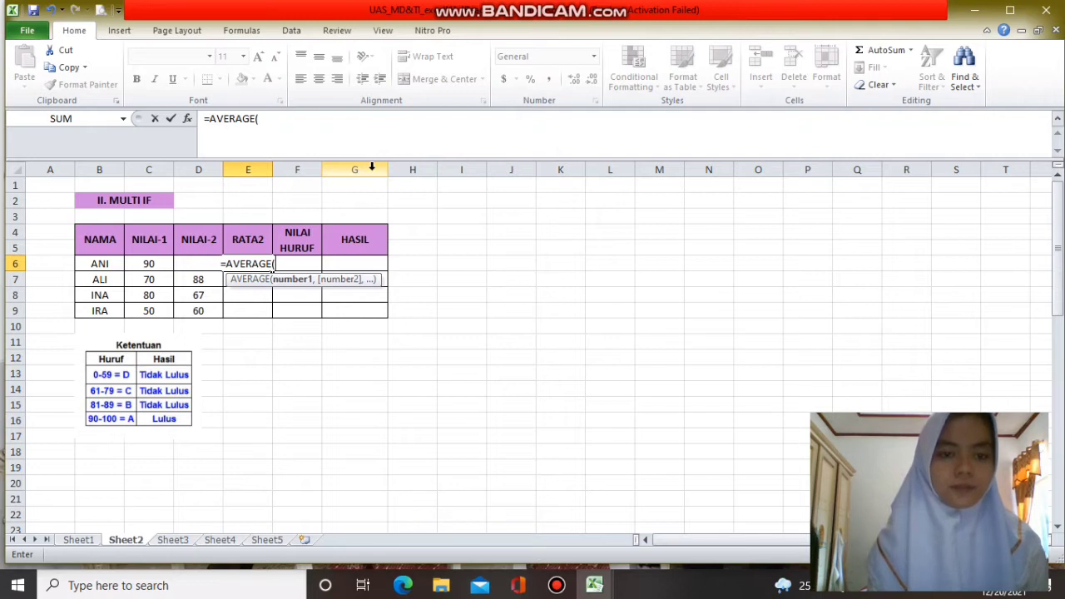
left_click(150, 263)
type(",")
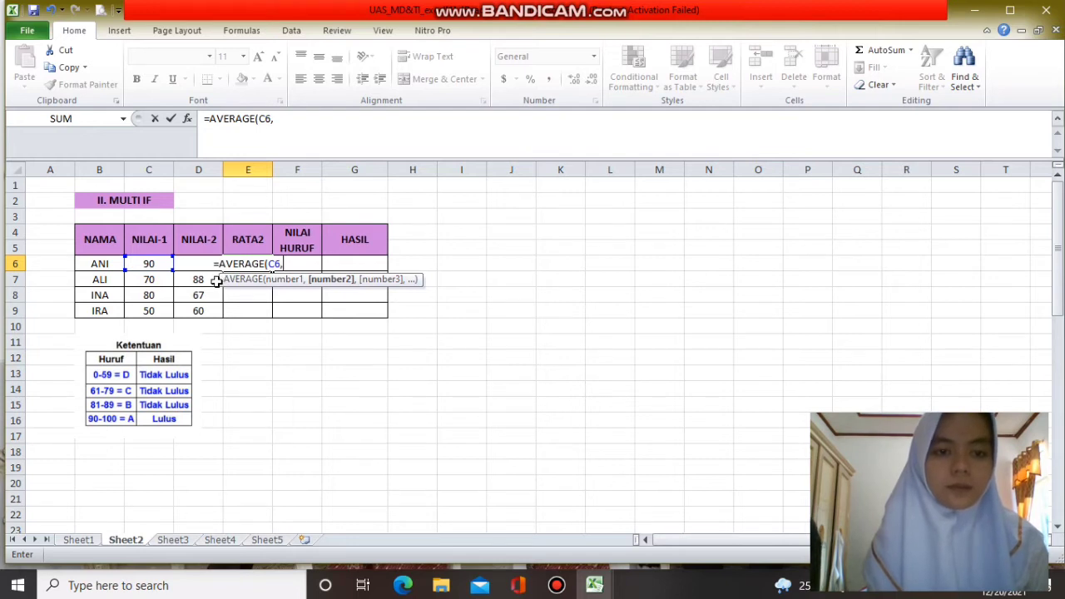
type("D6")
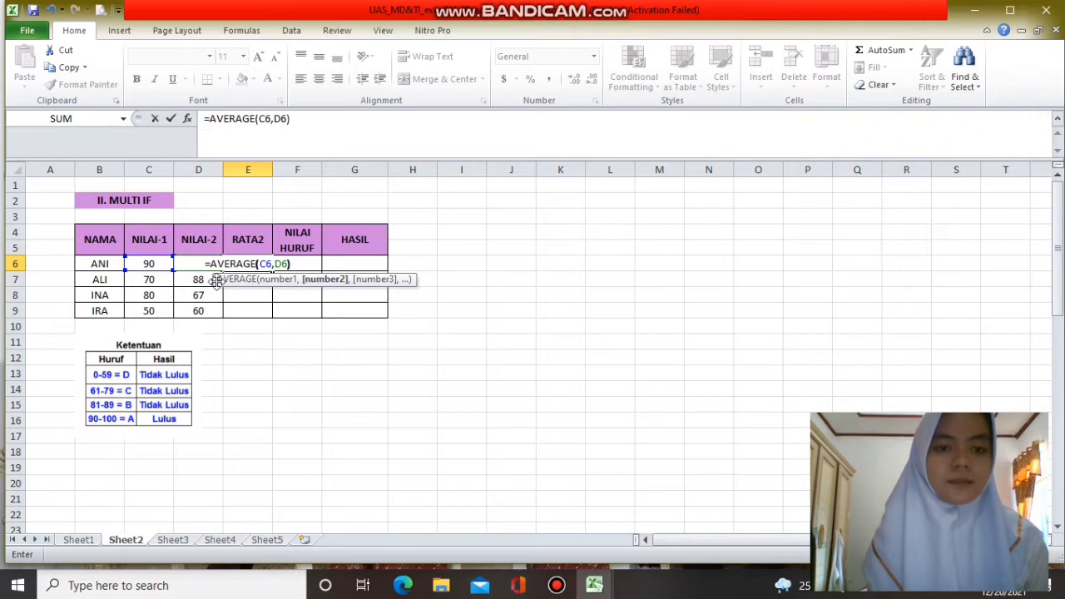
type(")")
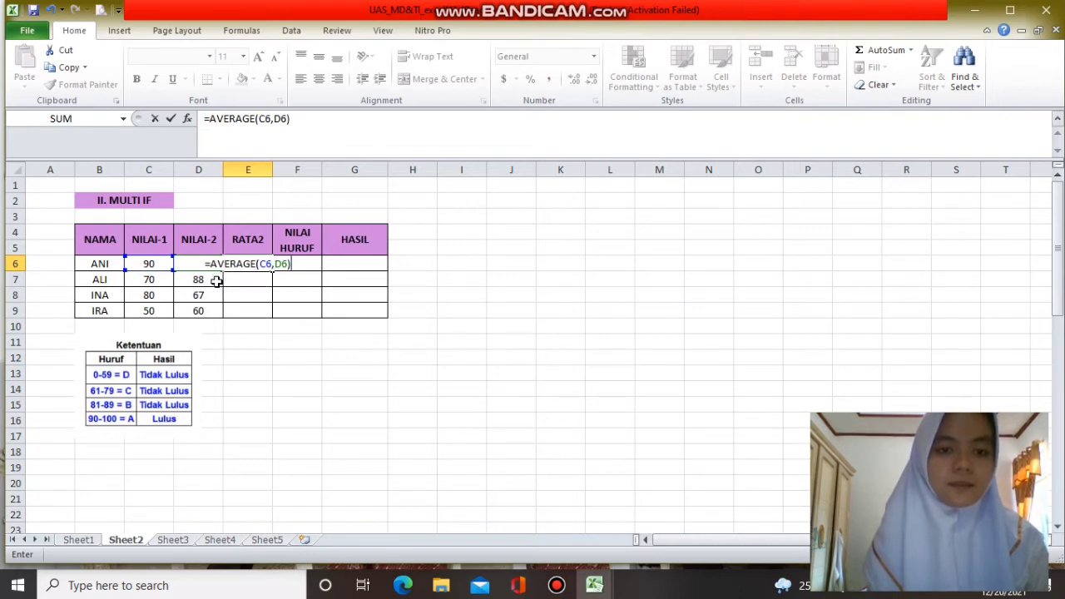
key("BackSpace")
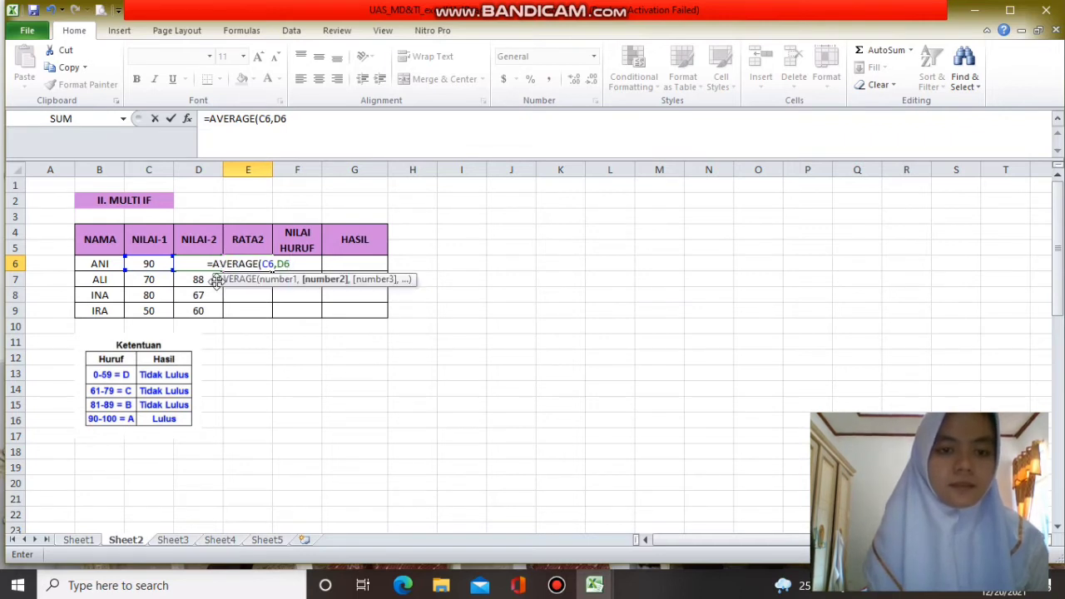
key("Return")
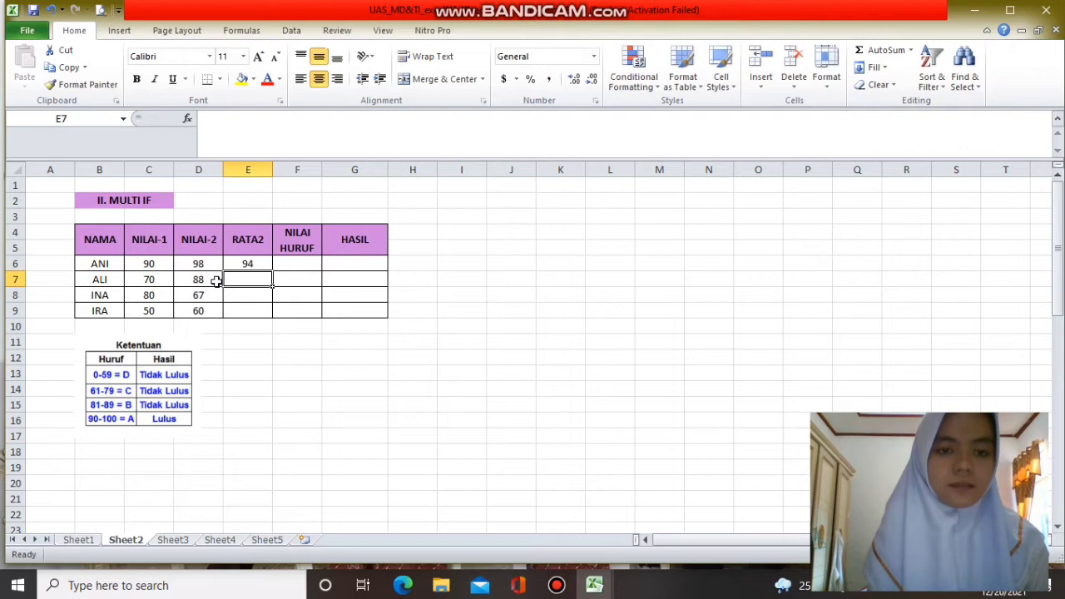
left_click(261, 264)
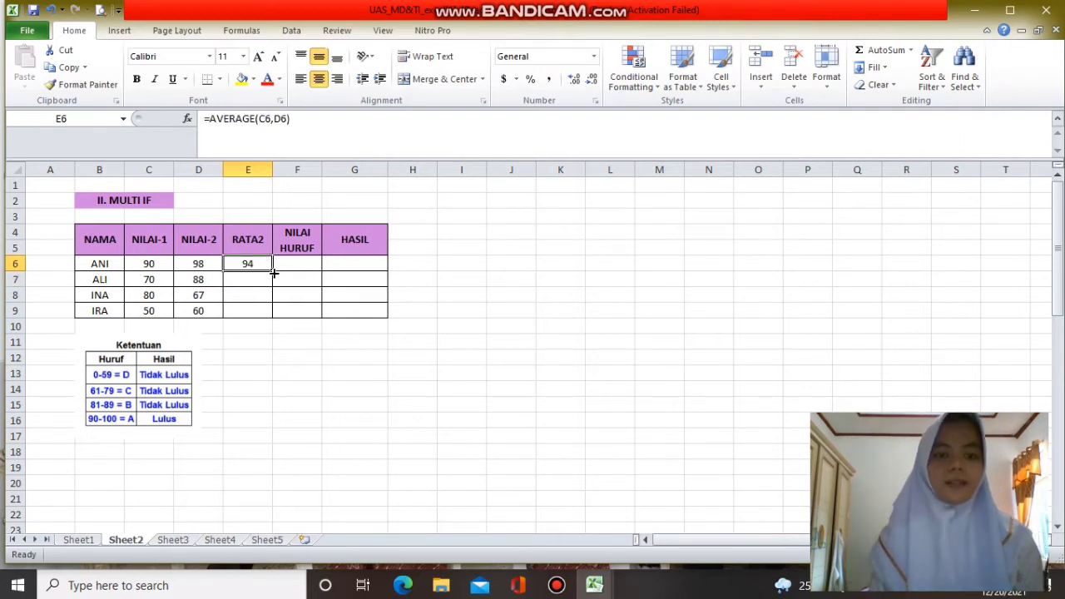
left_click_drag(273, 275, 278, 321)
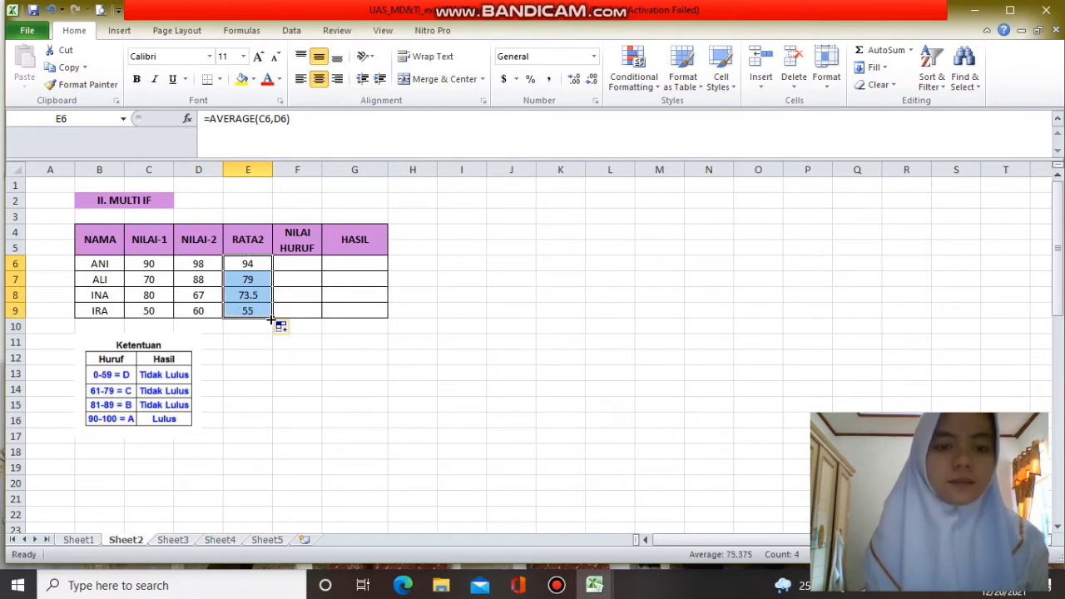
Step: Start an IF formula in cell F6 of the NILAI HURUF column that returns "A" when E6>90
left_click(296, 270)
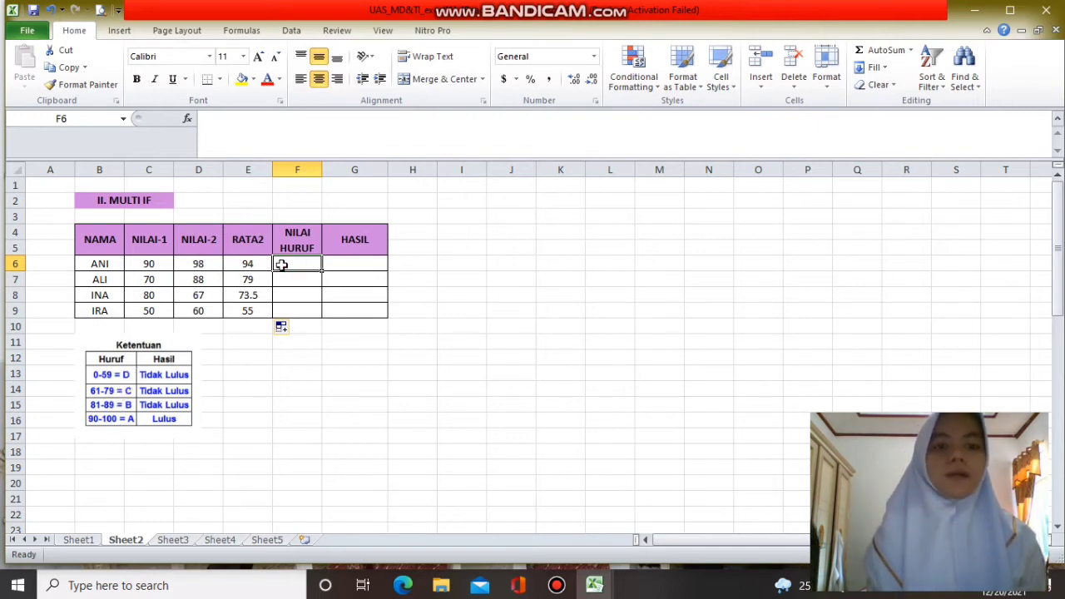
type("=I")
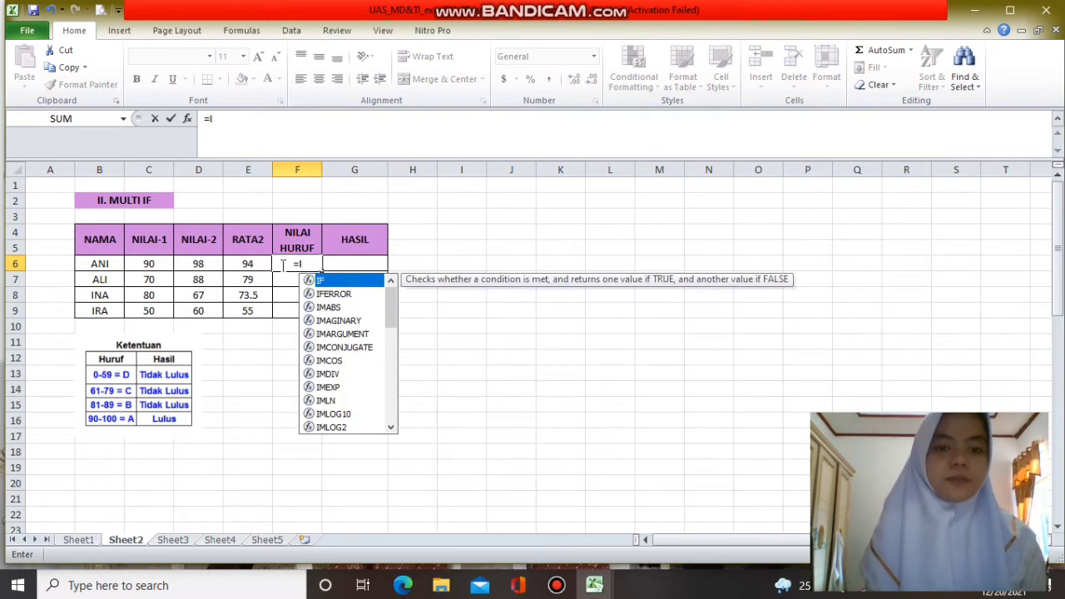
type("F")
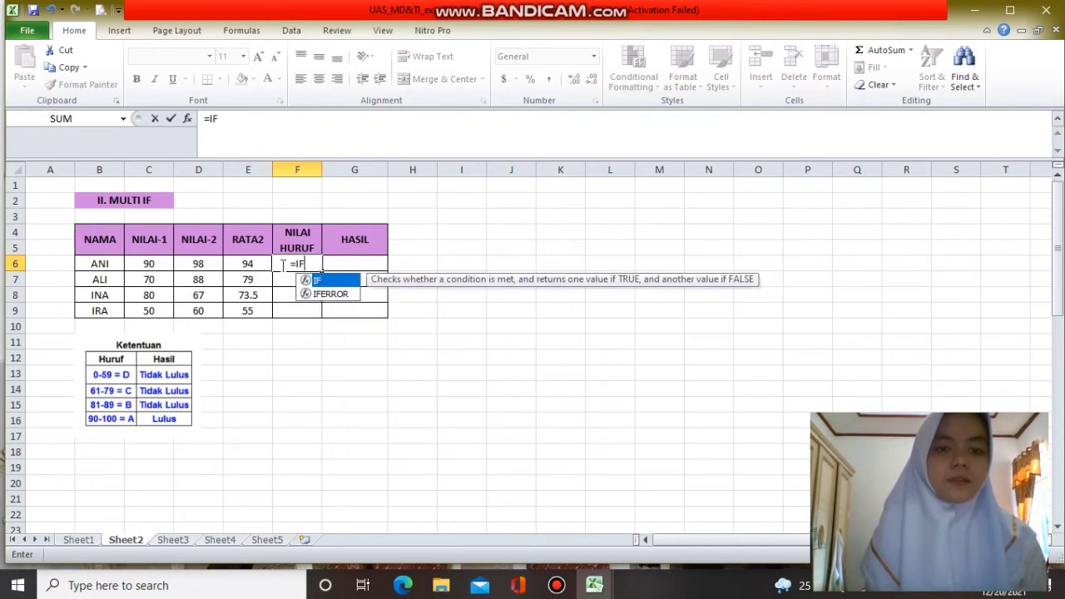
type("(")
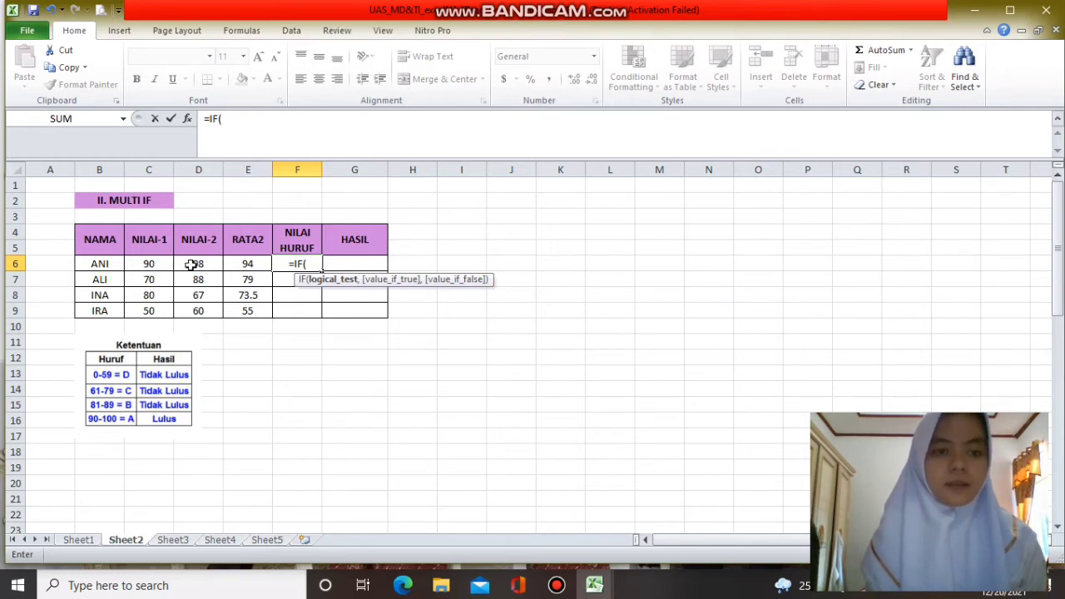
left_click(241, 263)
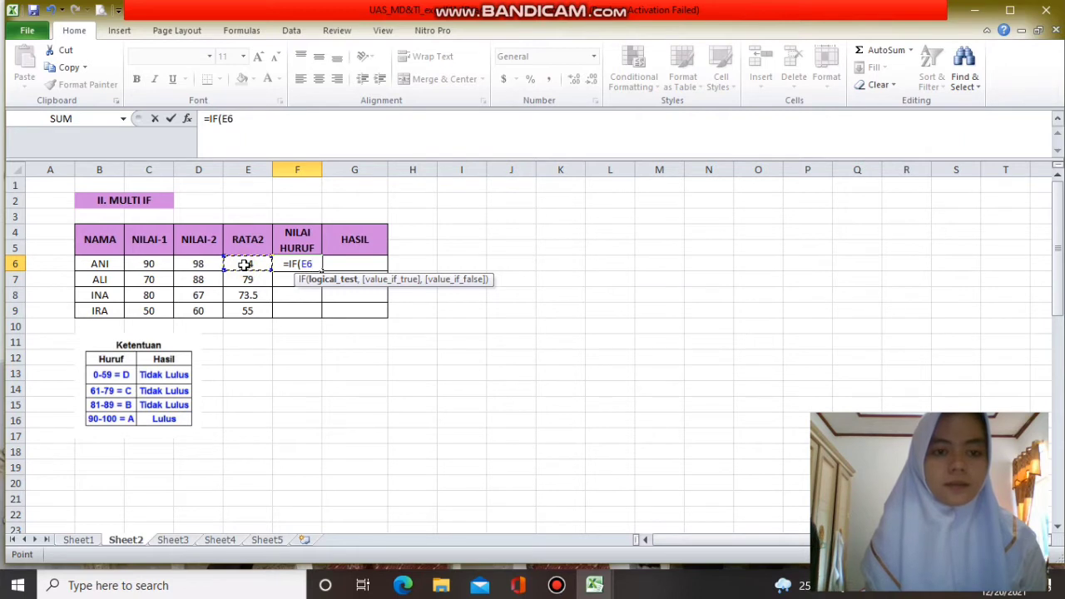
type(">9")
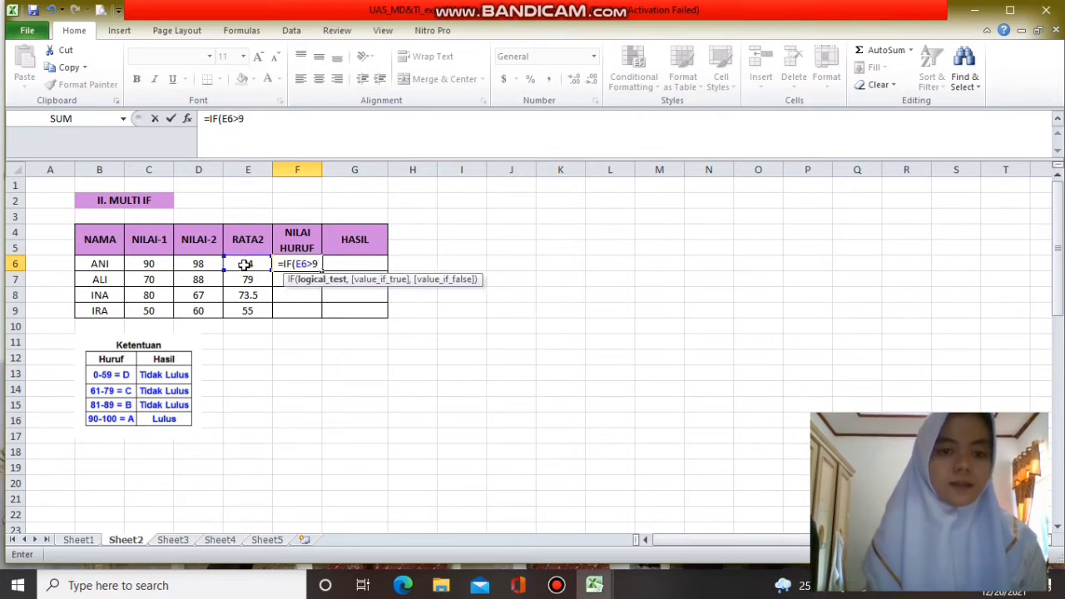
type("0")
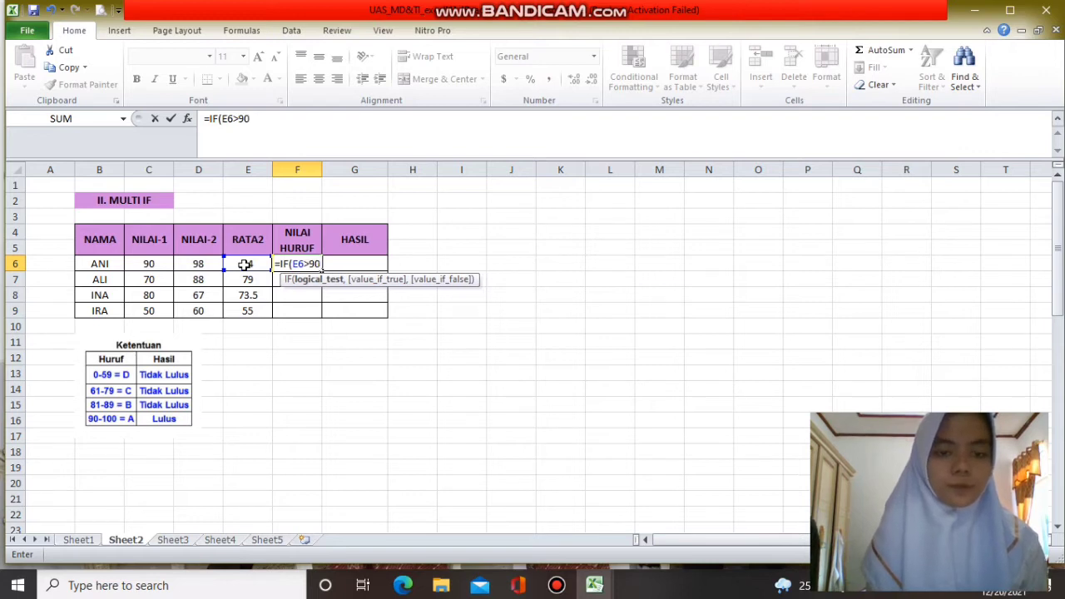
type(",")
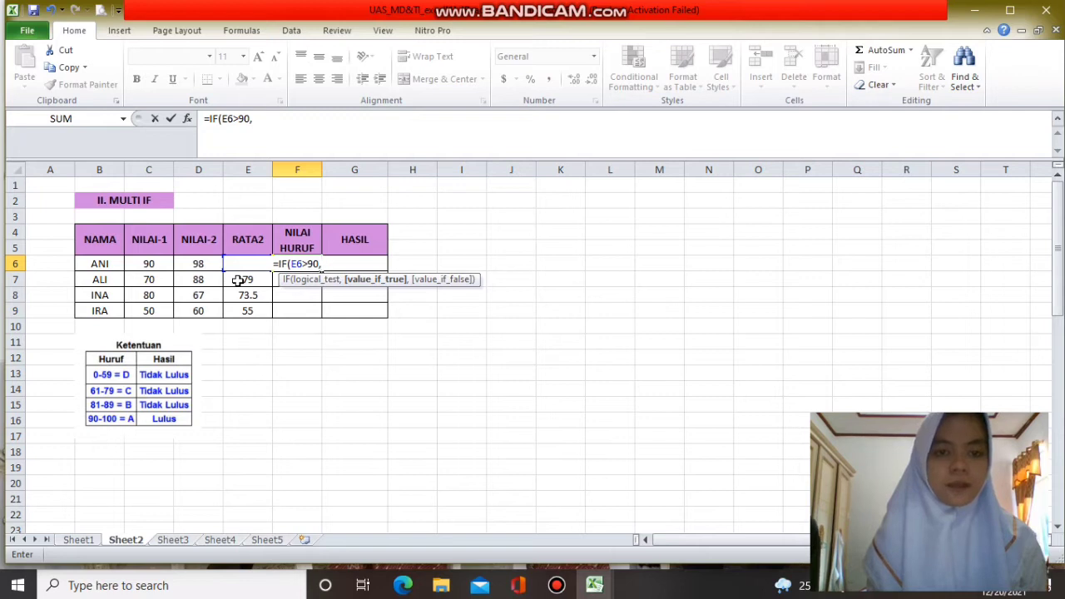
type("\"A\"")
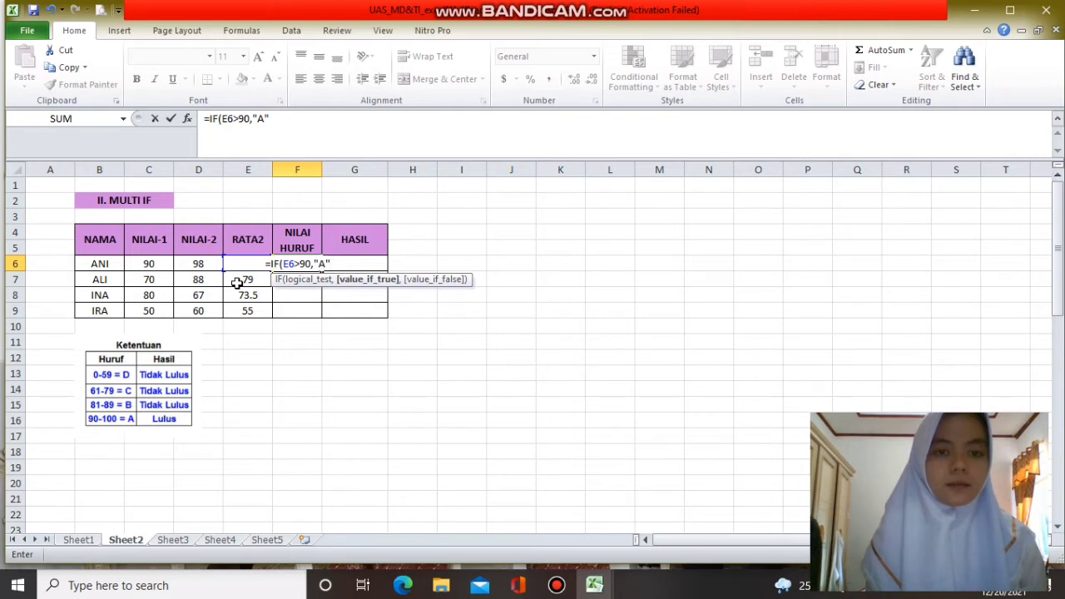
Step: Nest a second IF in the F6 formula that returns "B" when E6>80
type(",IF")
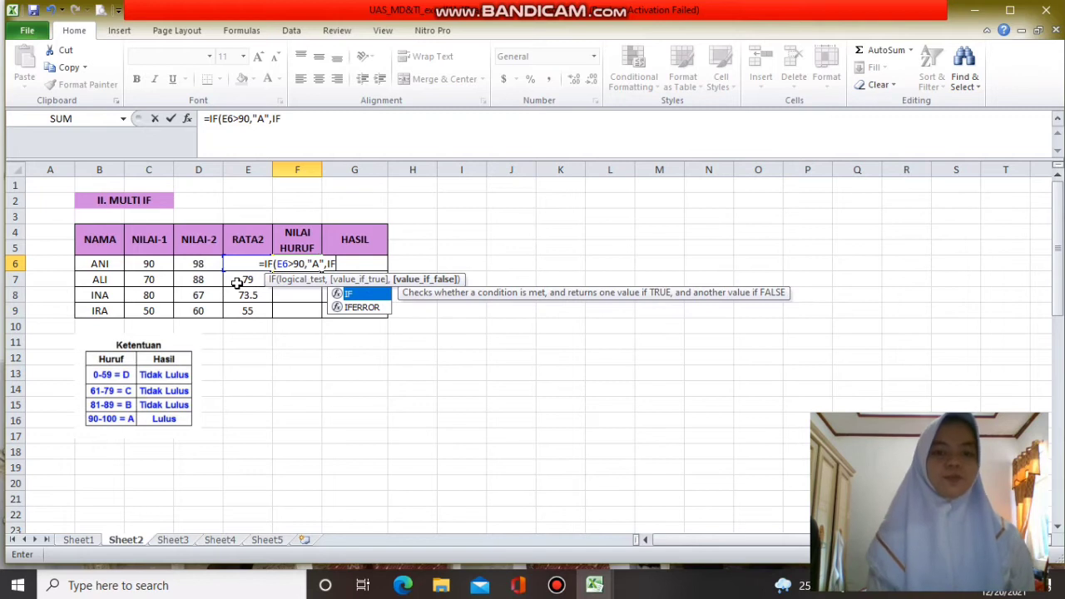
type("(")
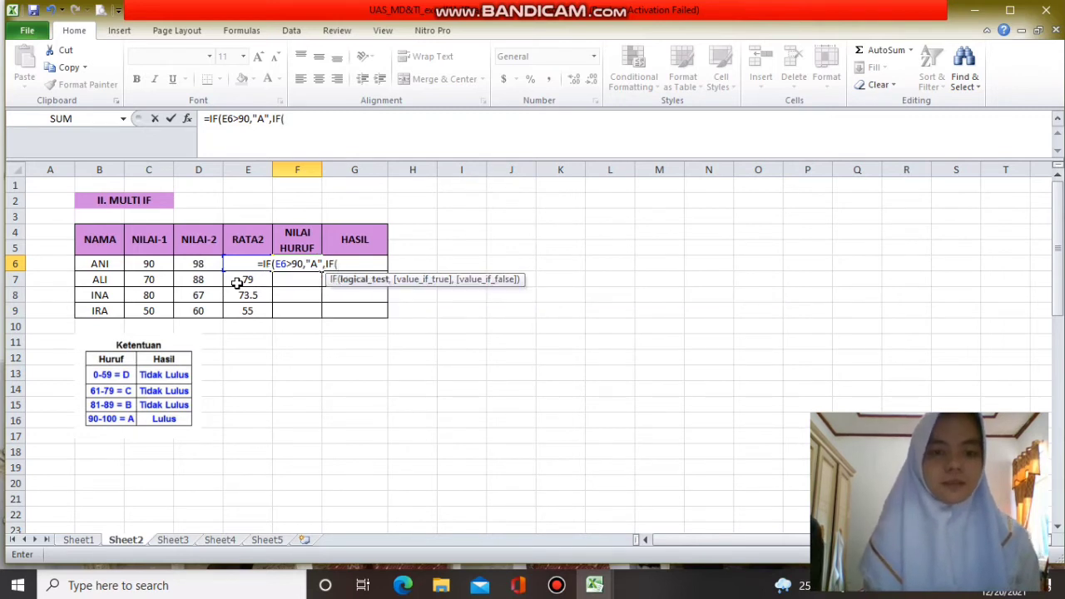
left_click(305, 118)
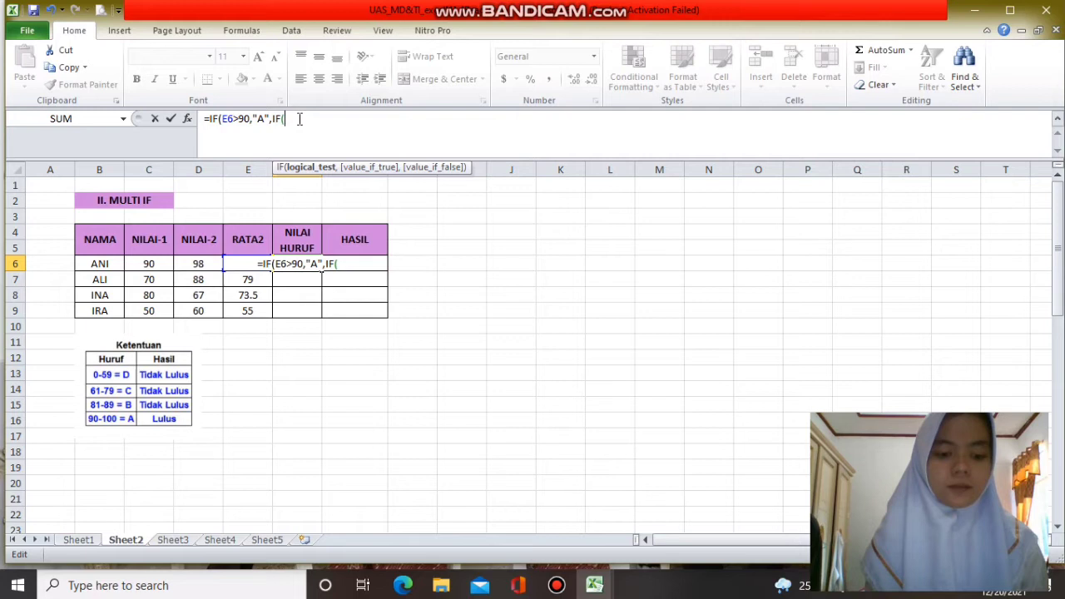
type("E6")
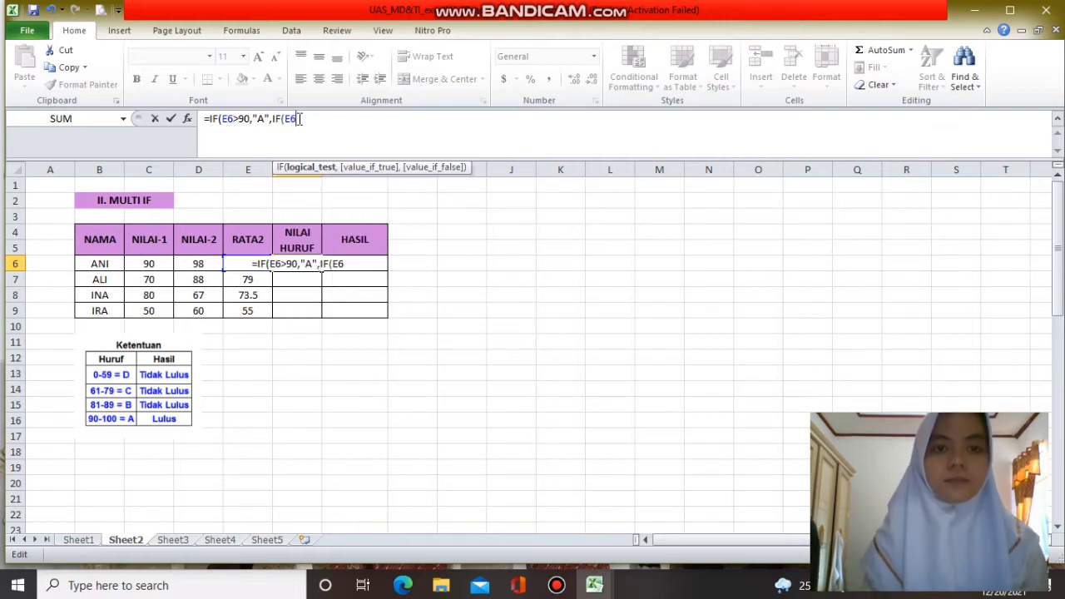
type(">80")
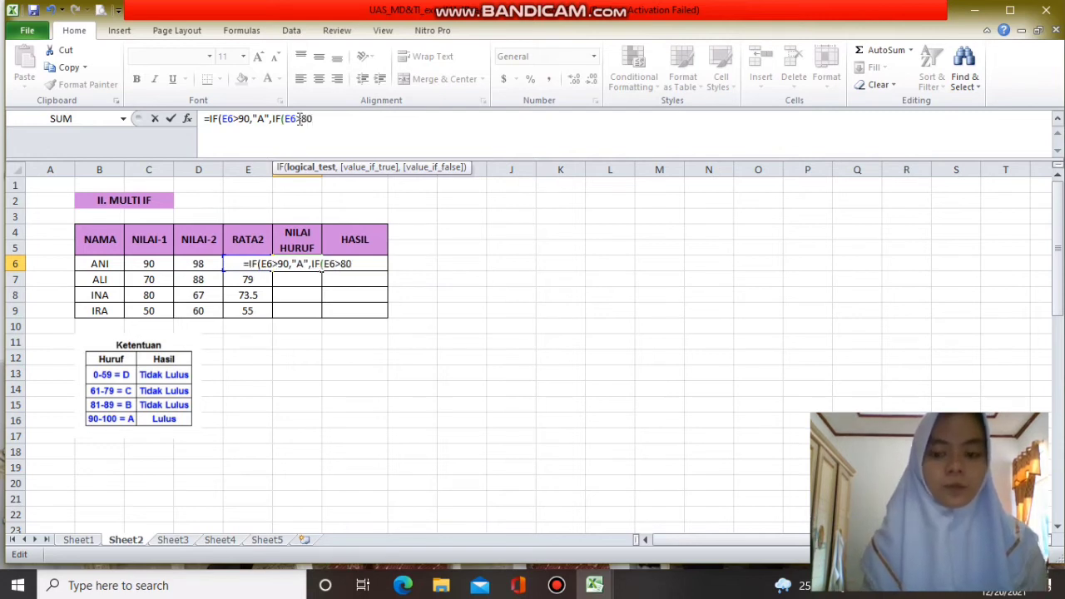
type(",")
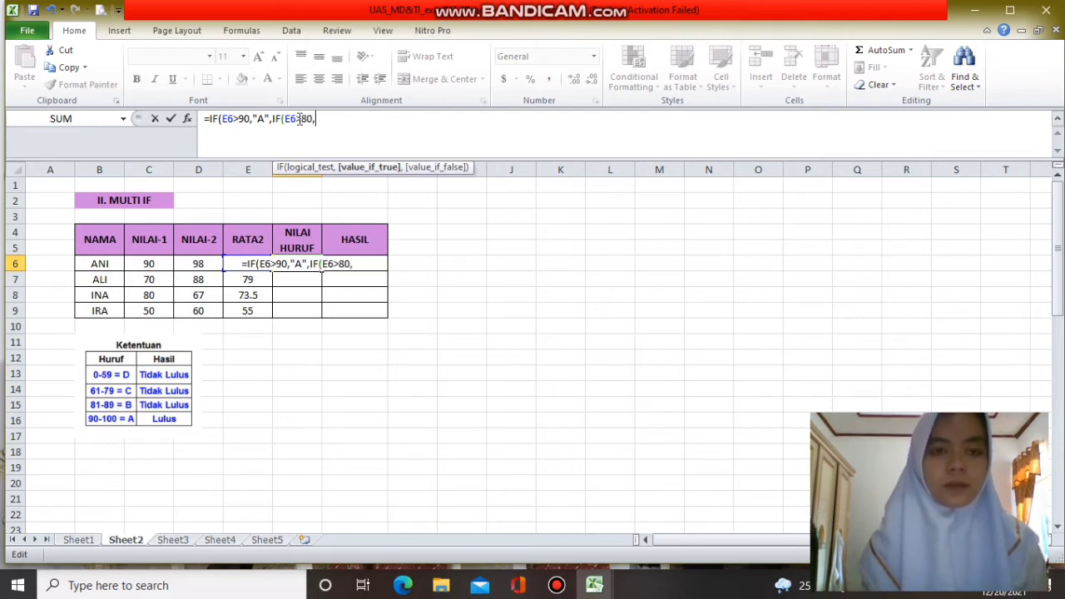
type("\"")
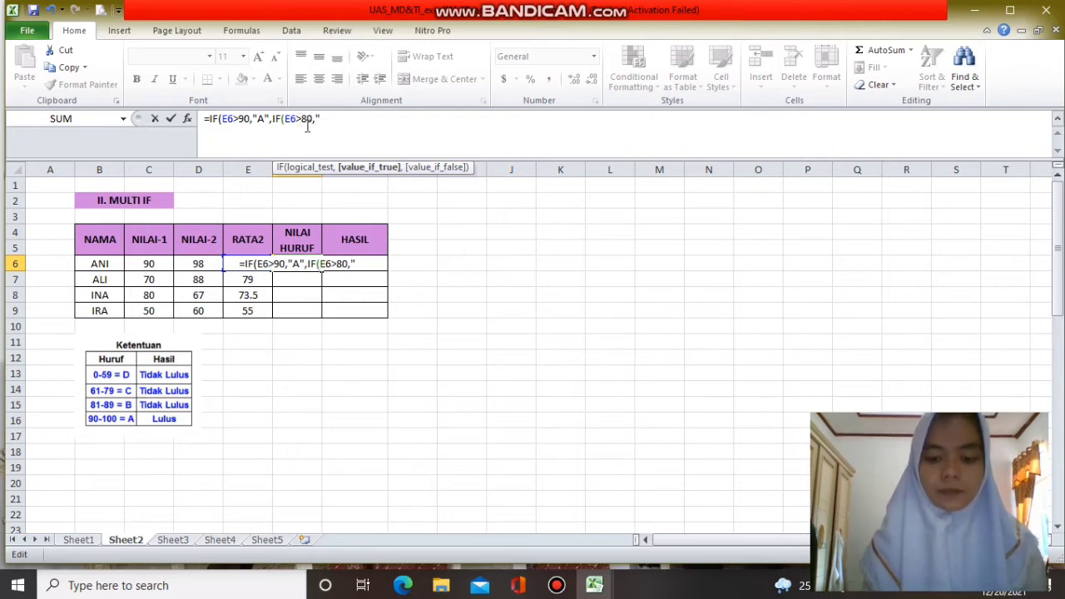
type("B")
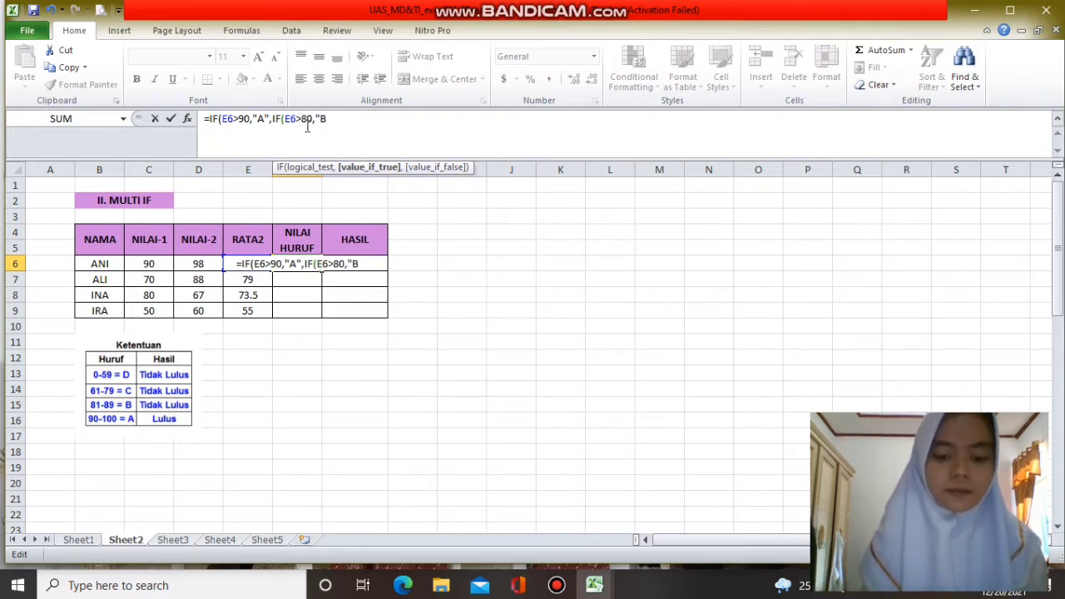
type("\"")
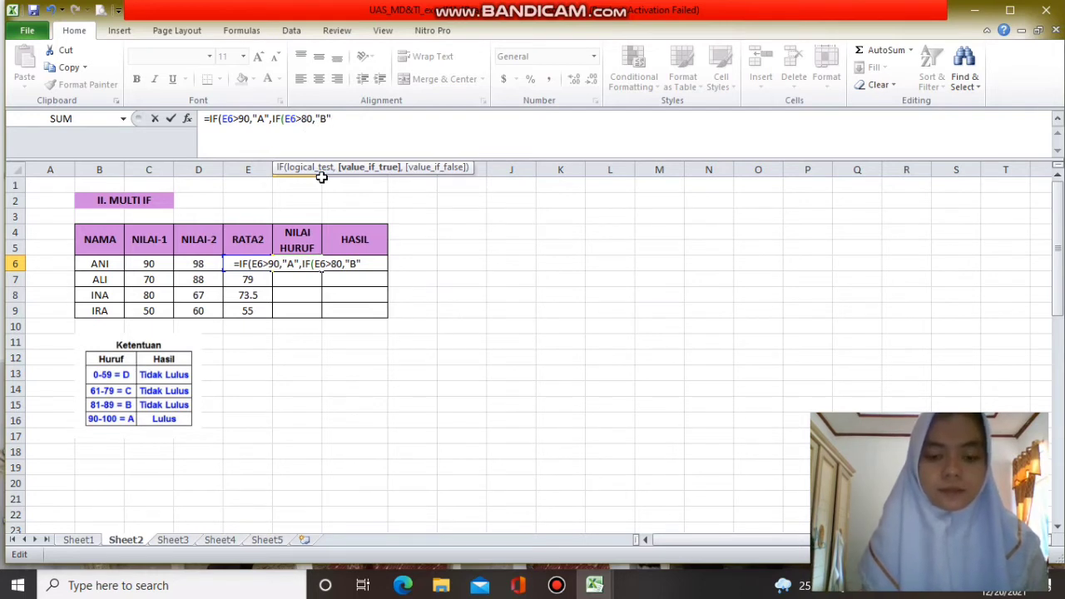
Step: Nest a third IF in the F6 formula that returns "C" when E6>60
type(",")
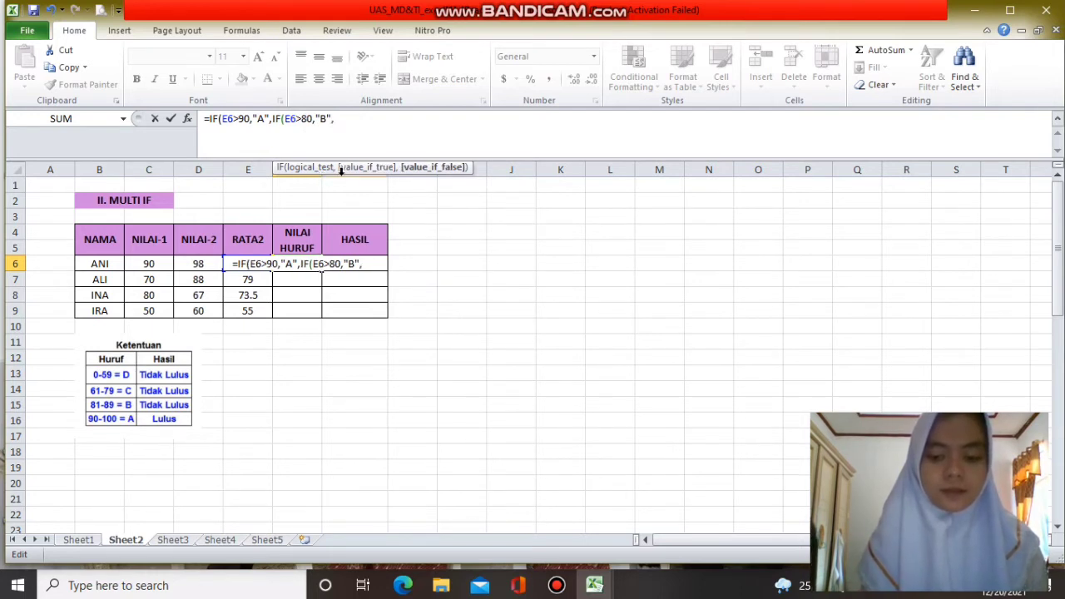
type("IF")
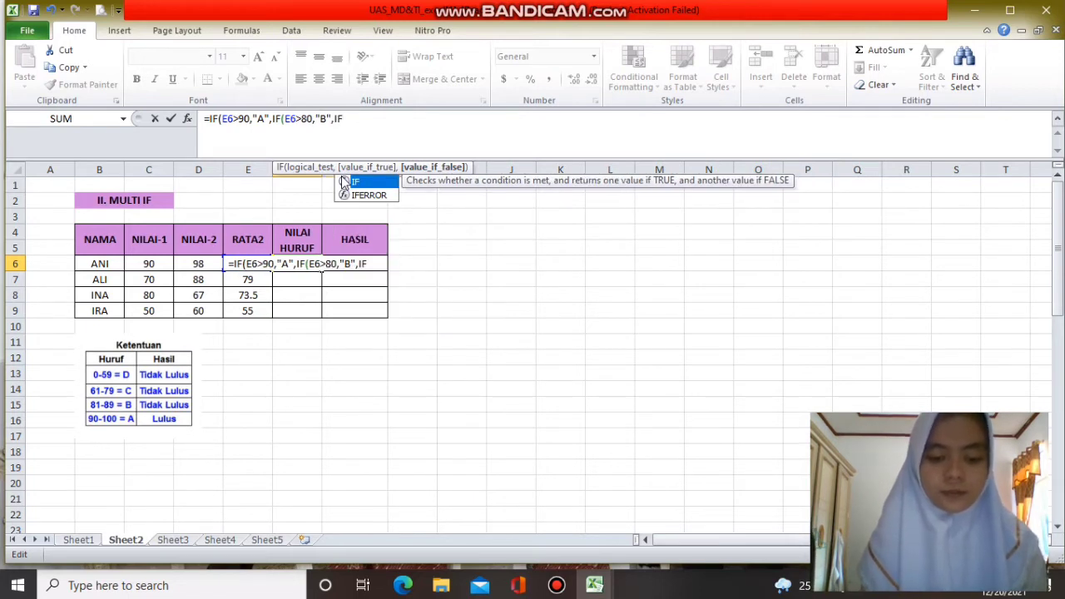
type("(E6")
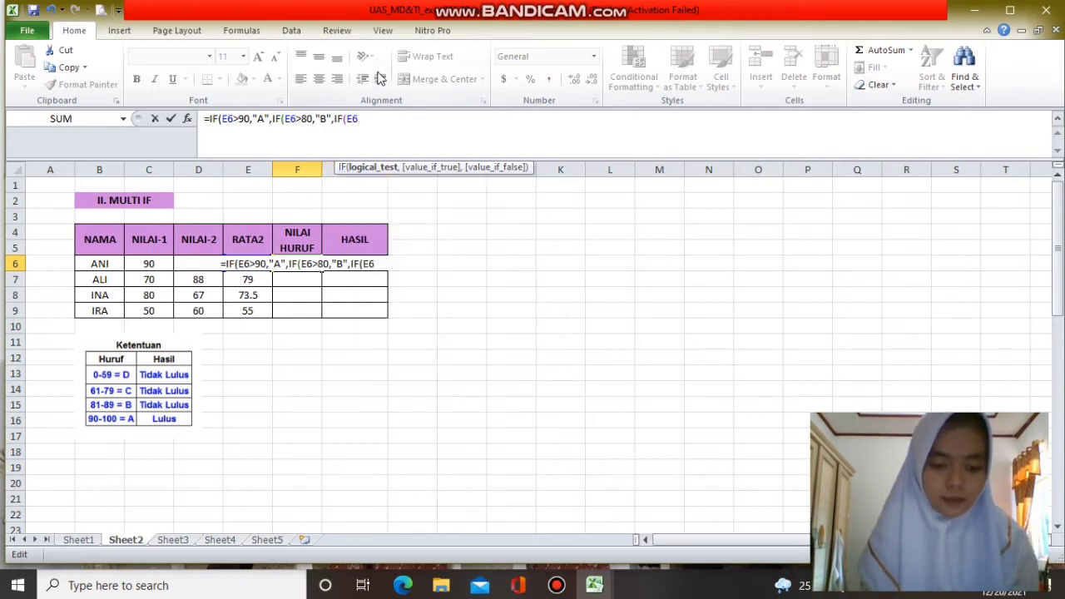
type(">60,")
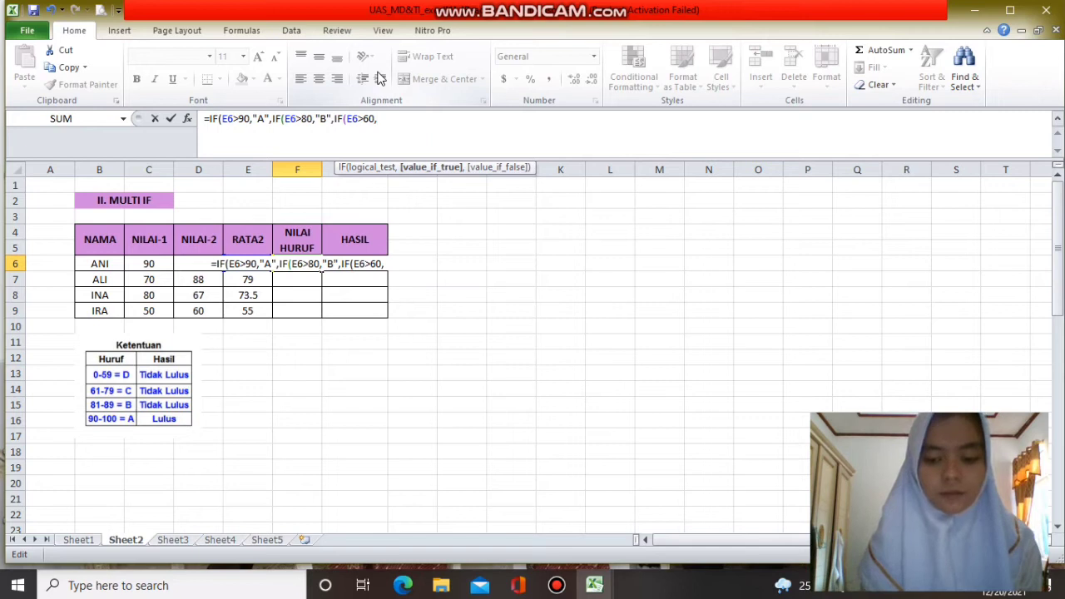
type("\"C")
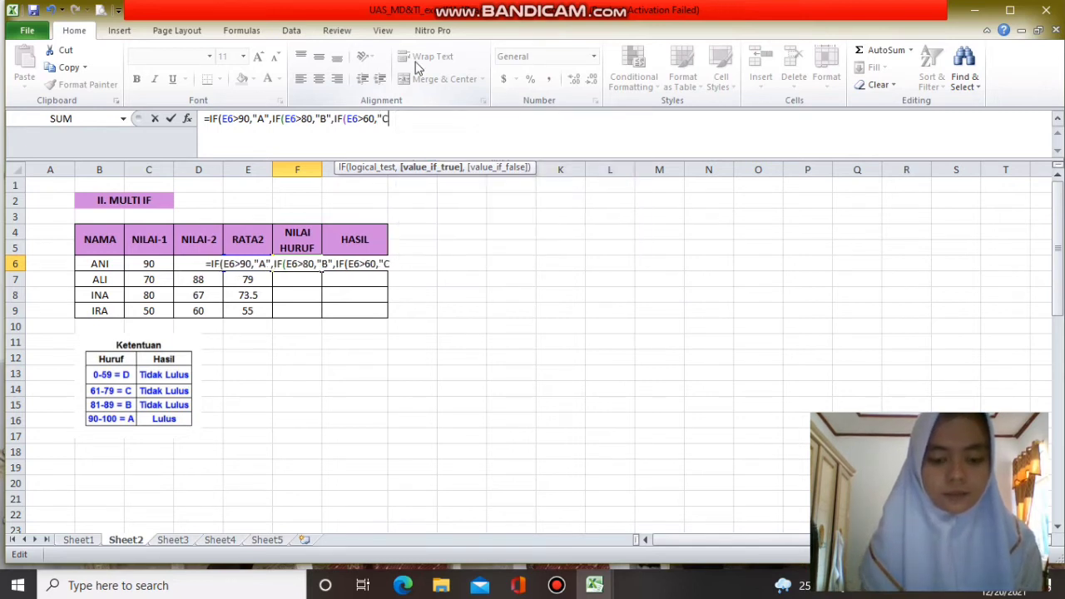
type("\",")
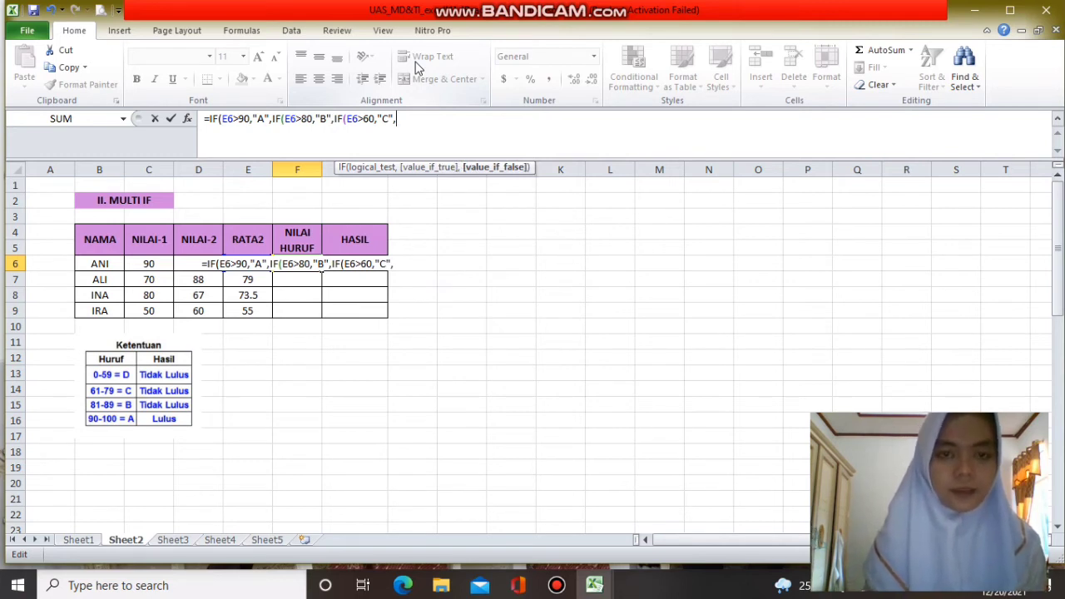
Step: Finish the F6 formula with "D" as the fallback grade and fill it down the NILAI HURUF column to F9
type("\"")
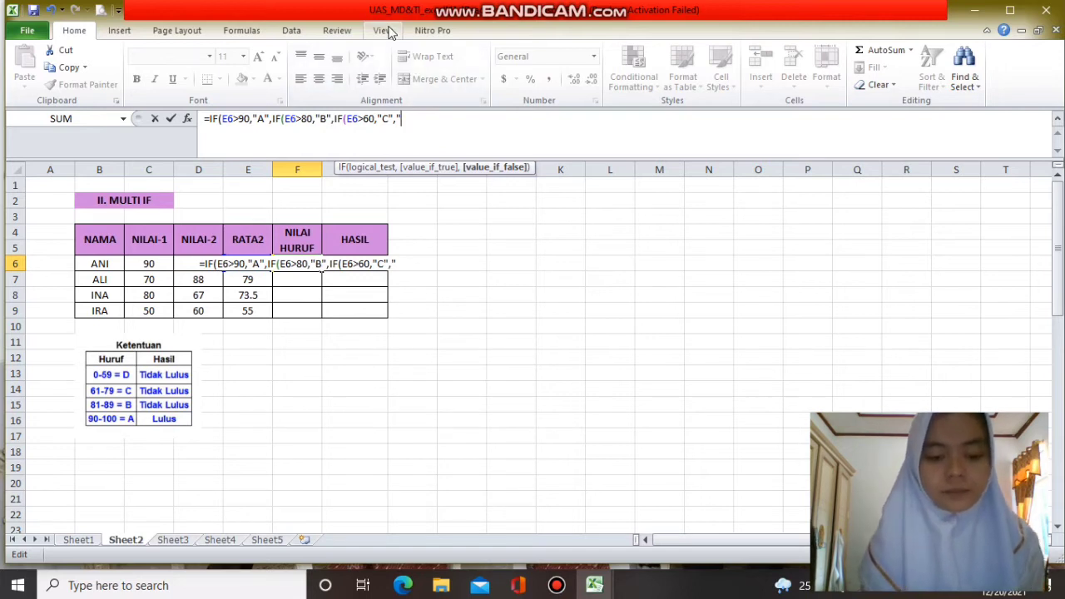
type("D\"")
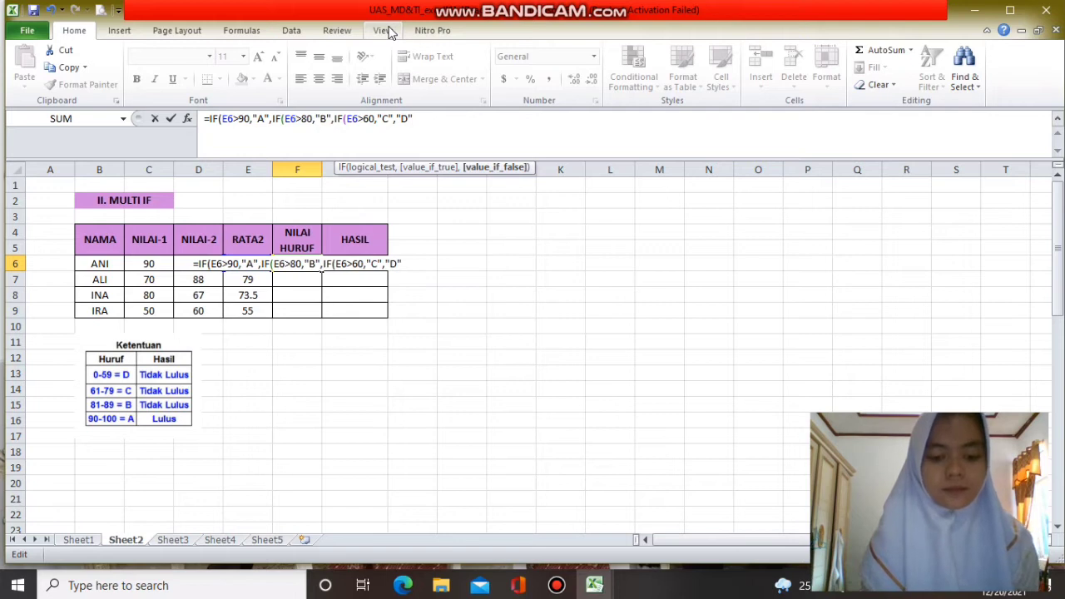
type("))")
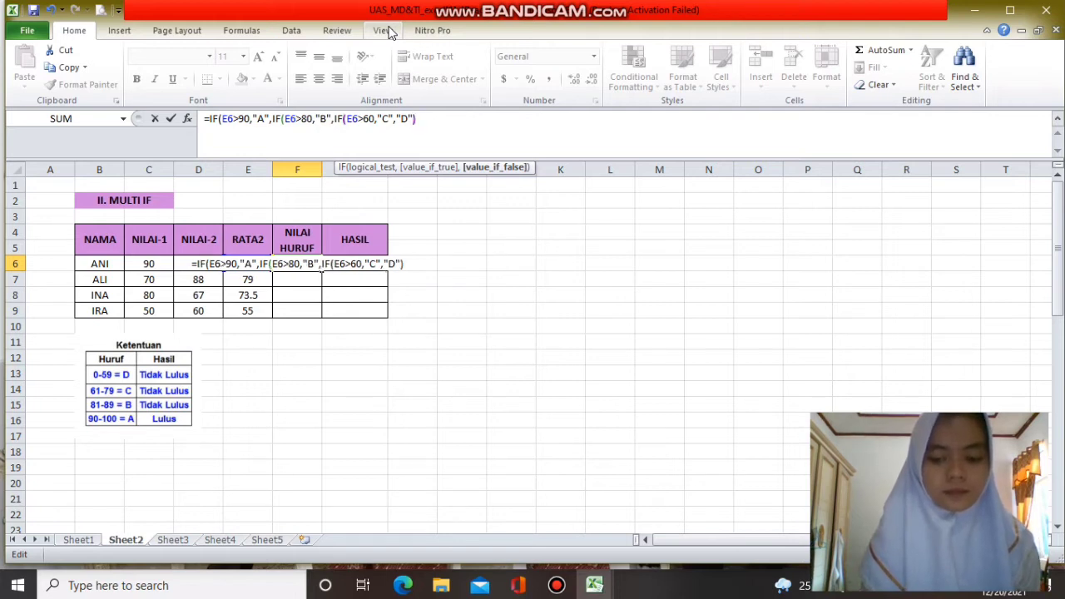
type(")")
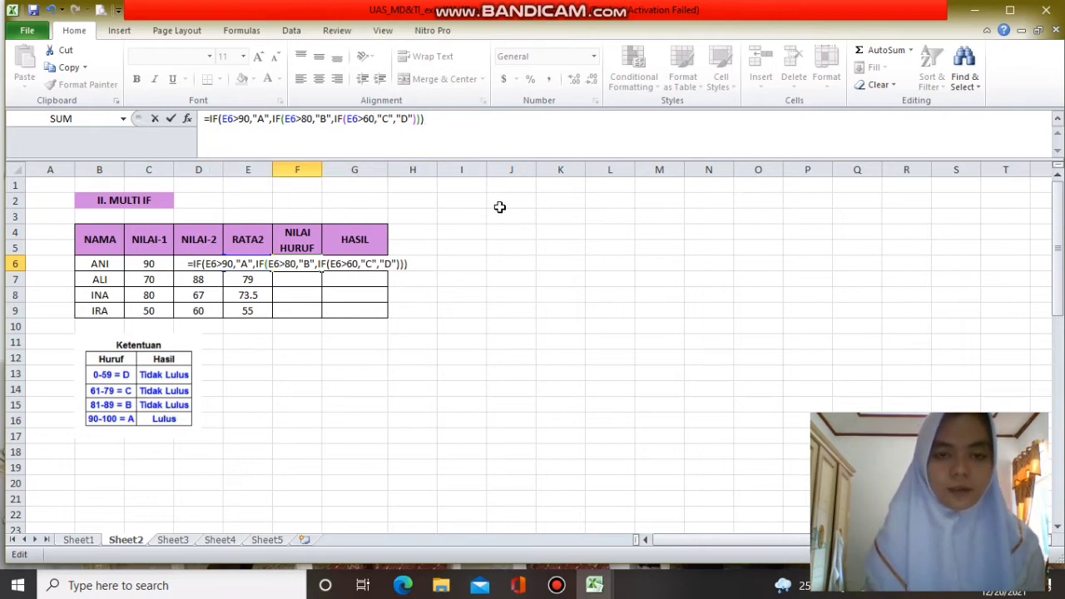
key("Return")
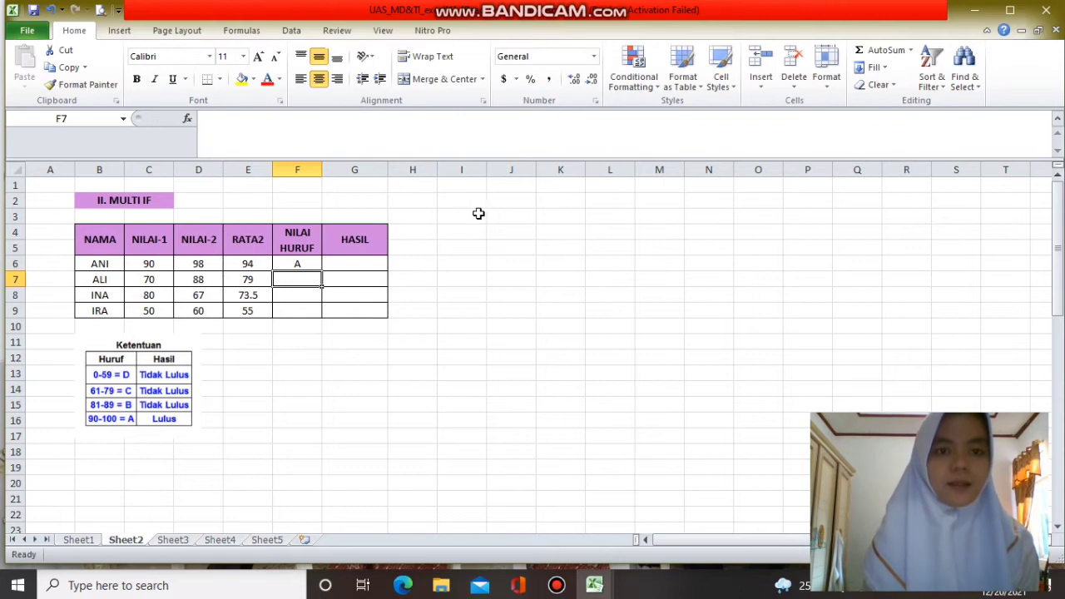
left_click(301, 263)
left_click_drag(322, 271, 312, 319)
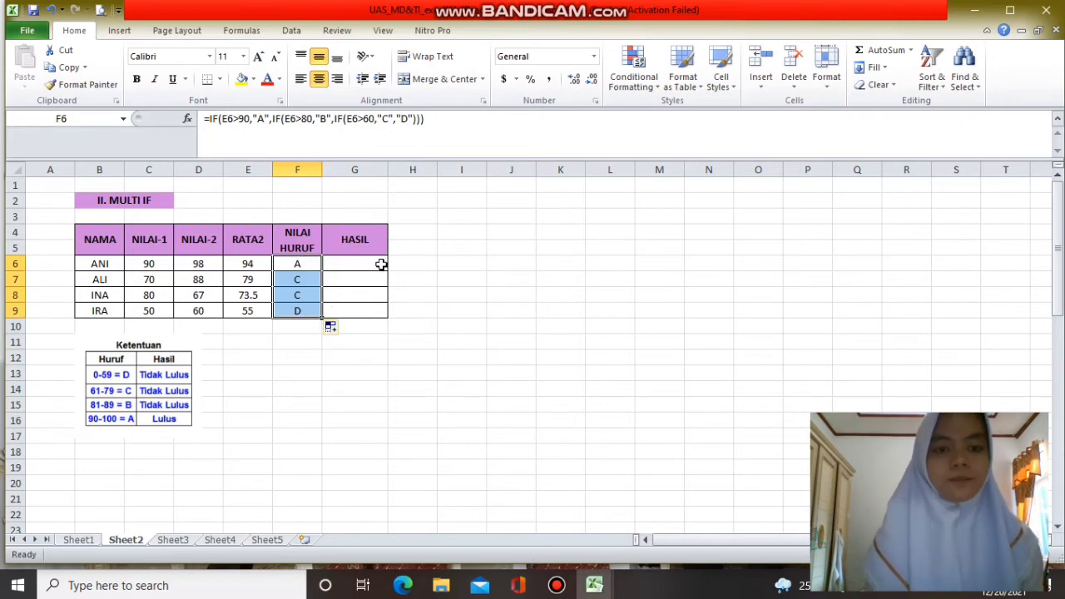
Step: Start an IF formula in cell G6 of the HASIL column that returns "LULUS" when F6="A"
left_click(363, 259)
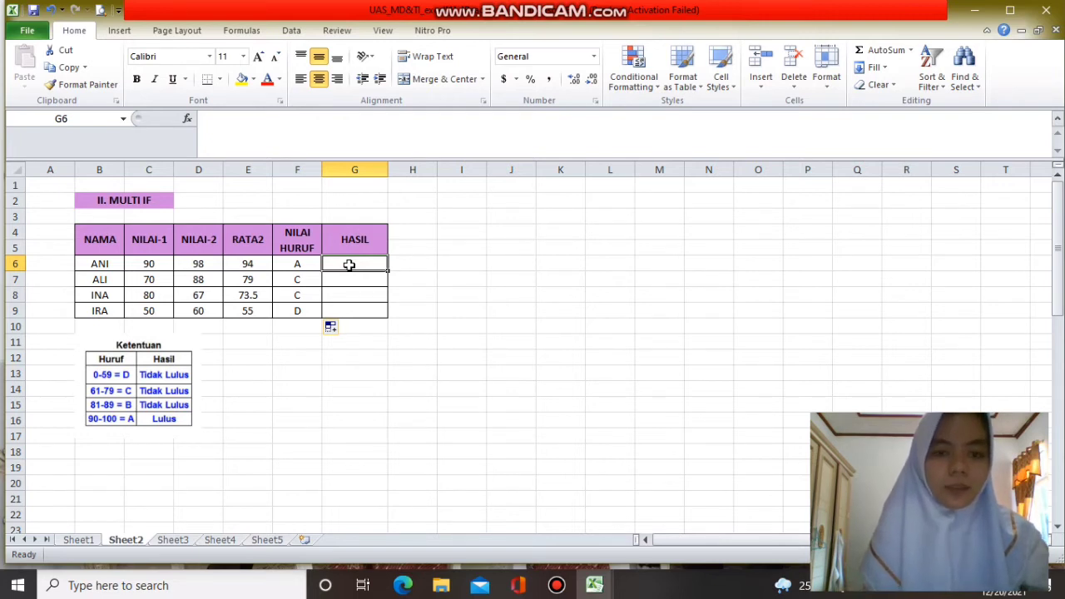
type("=")
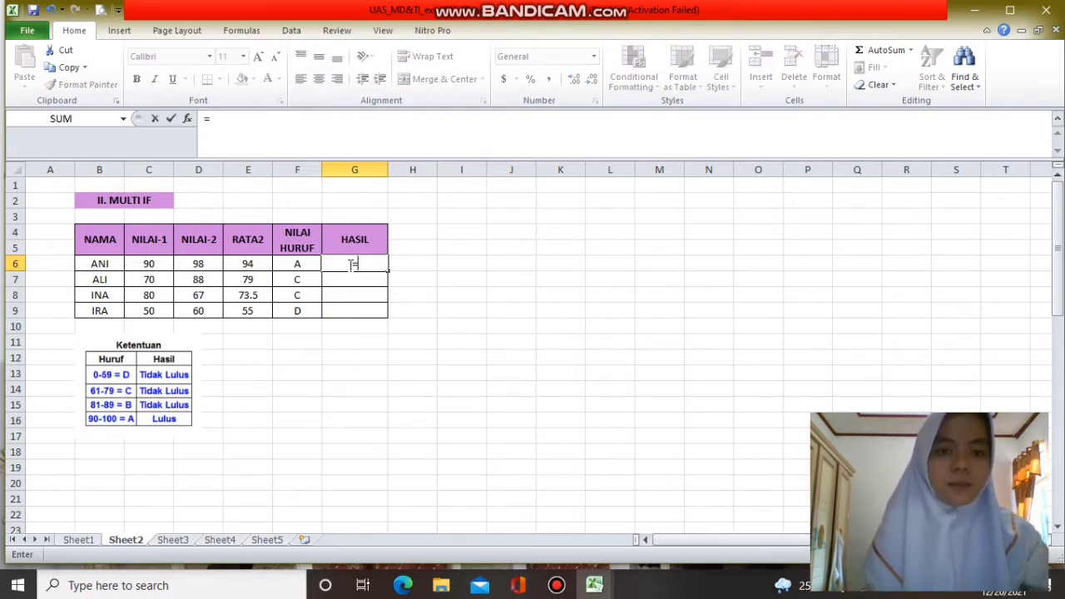
type("IF")
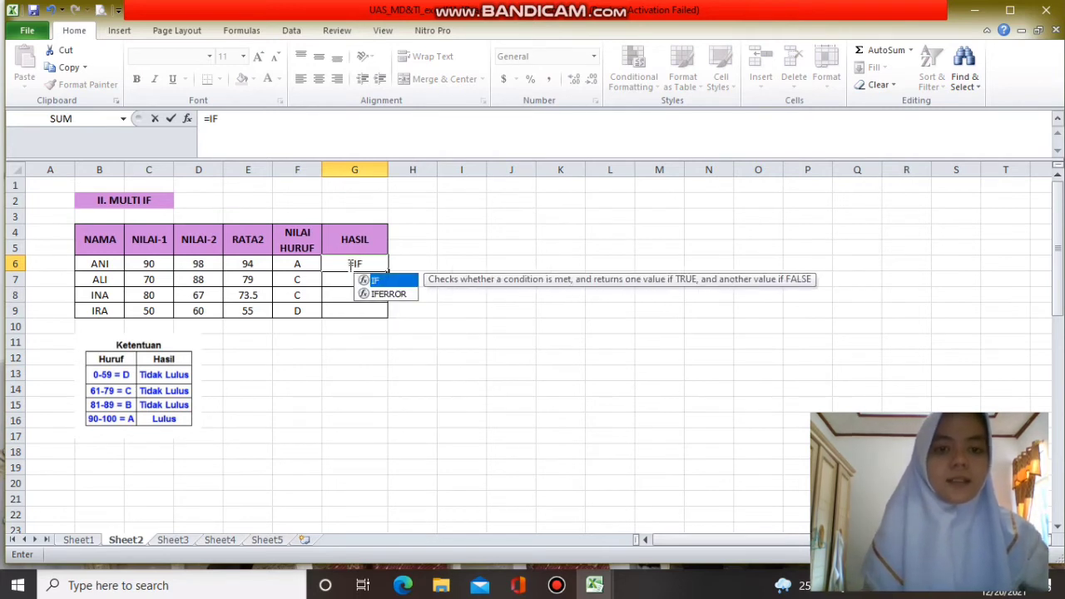
type("(")
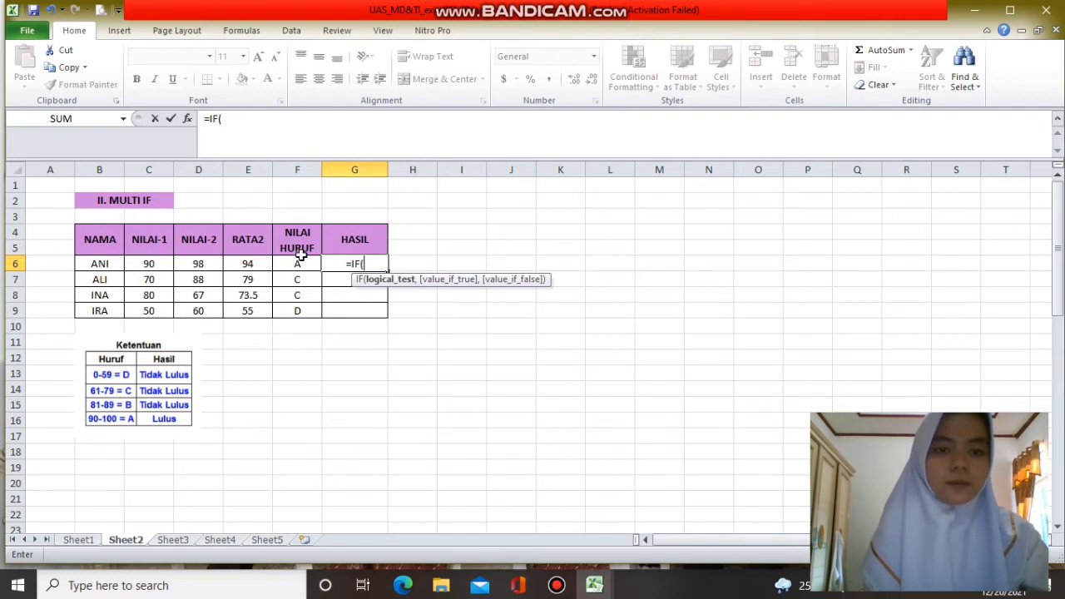
left_click(301, 265)
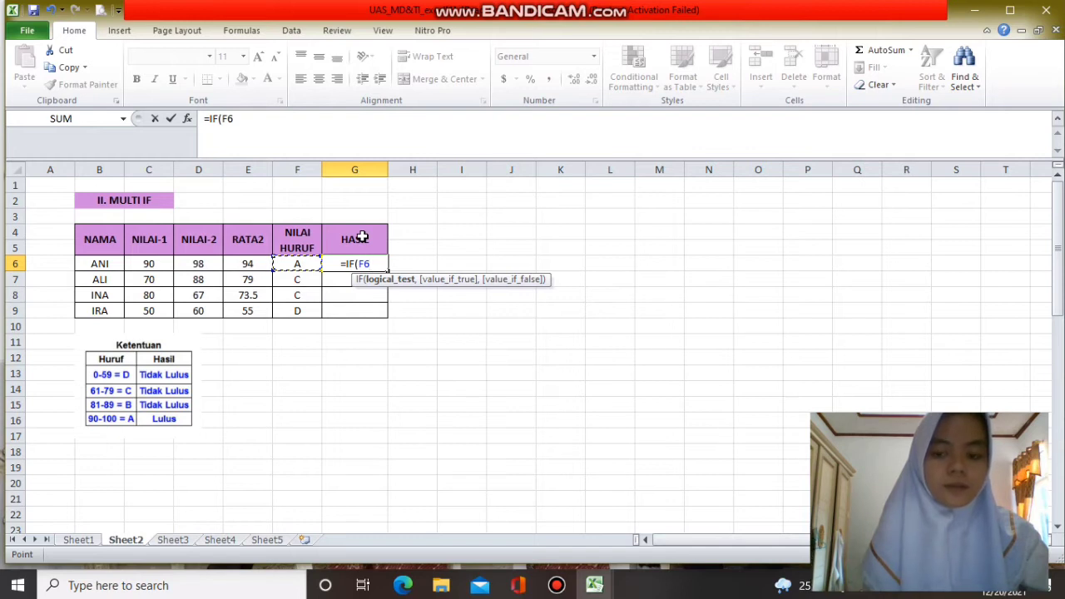
type("=\"")
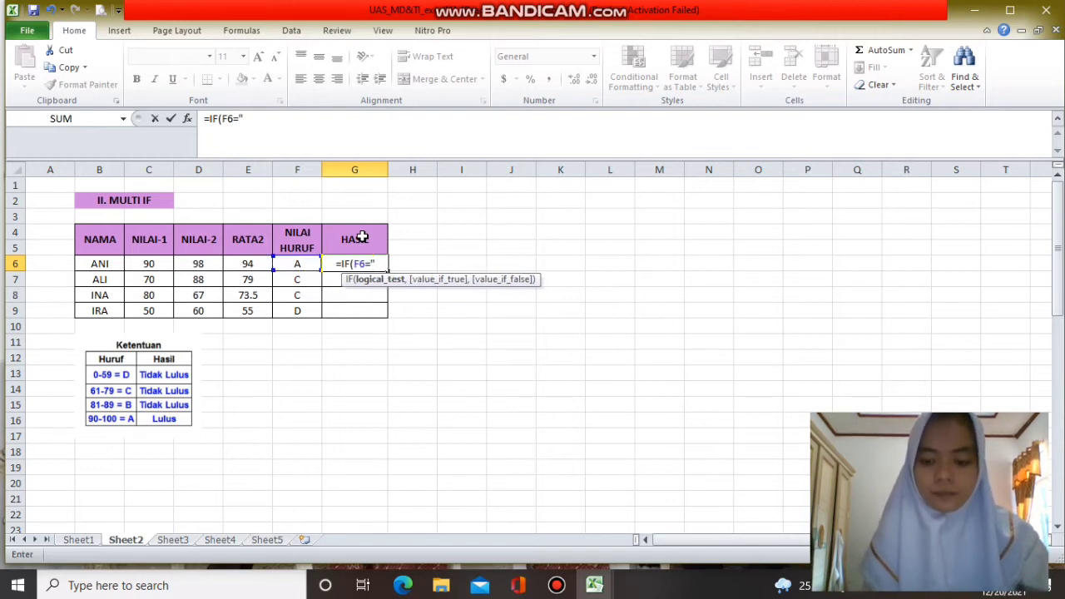
type("A\"")
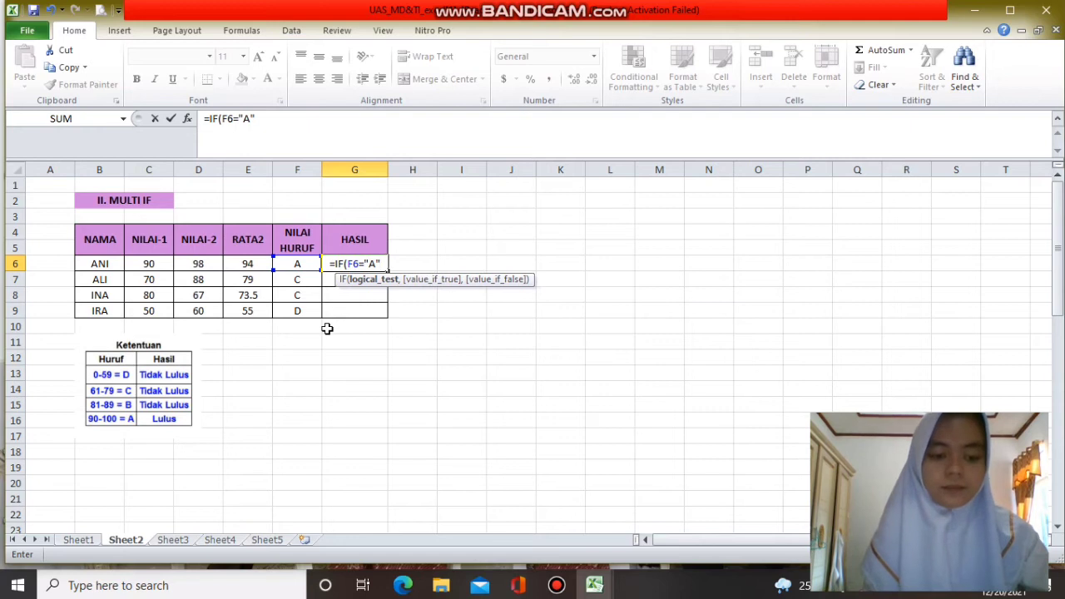
type(",\"LU")
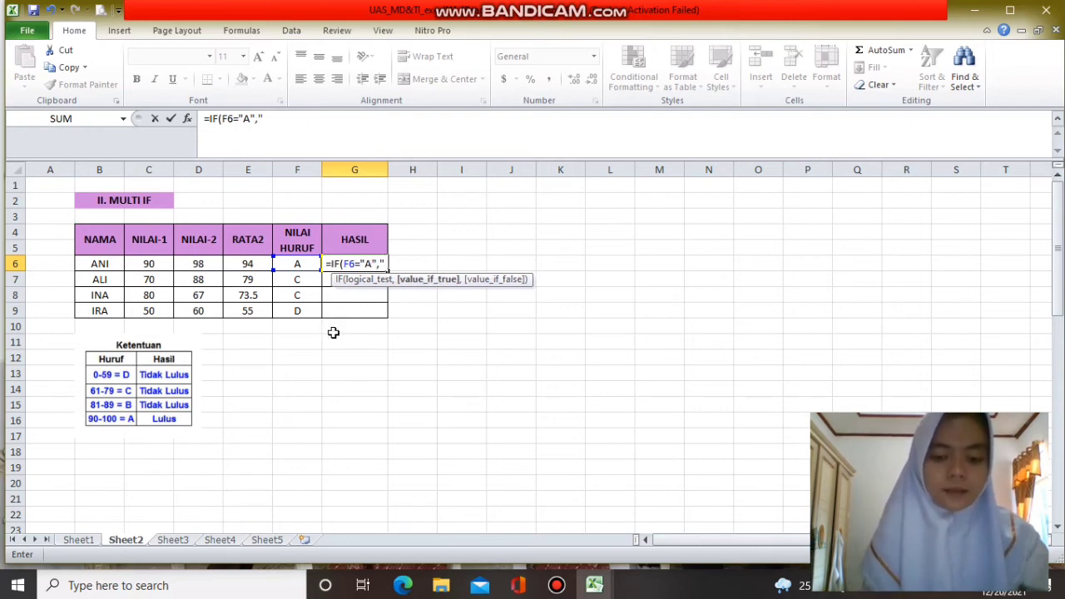
type("LUS\"")
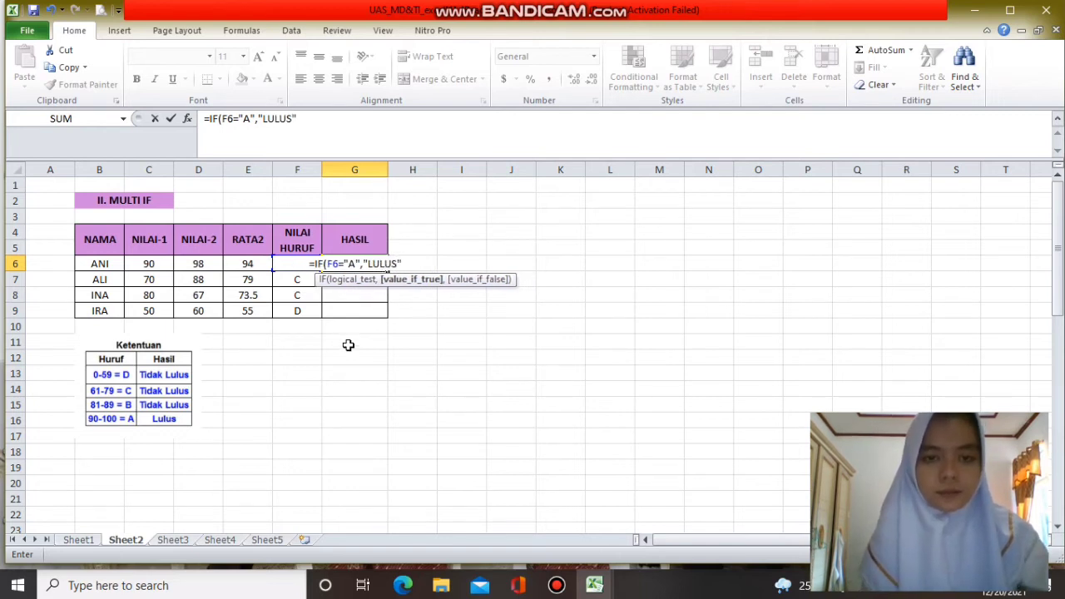
Step: Complete the G6 formula with "TIDAK LULUS" as the false result and fill it down the HASIL column to G9
type(",")
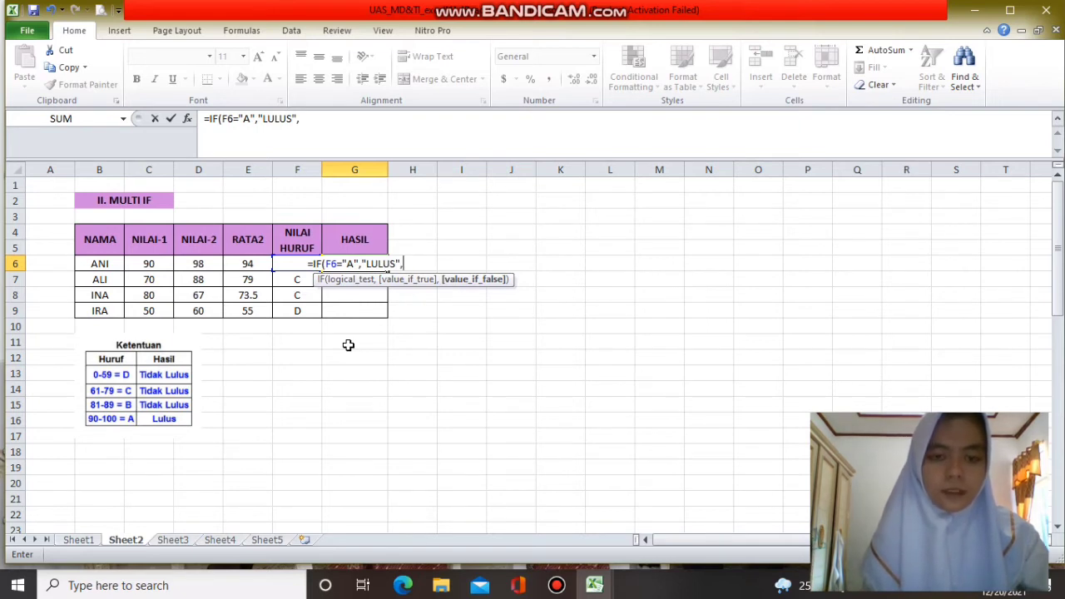
type("\"")
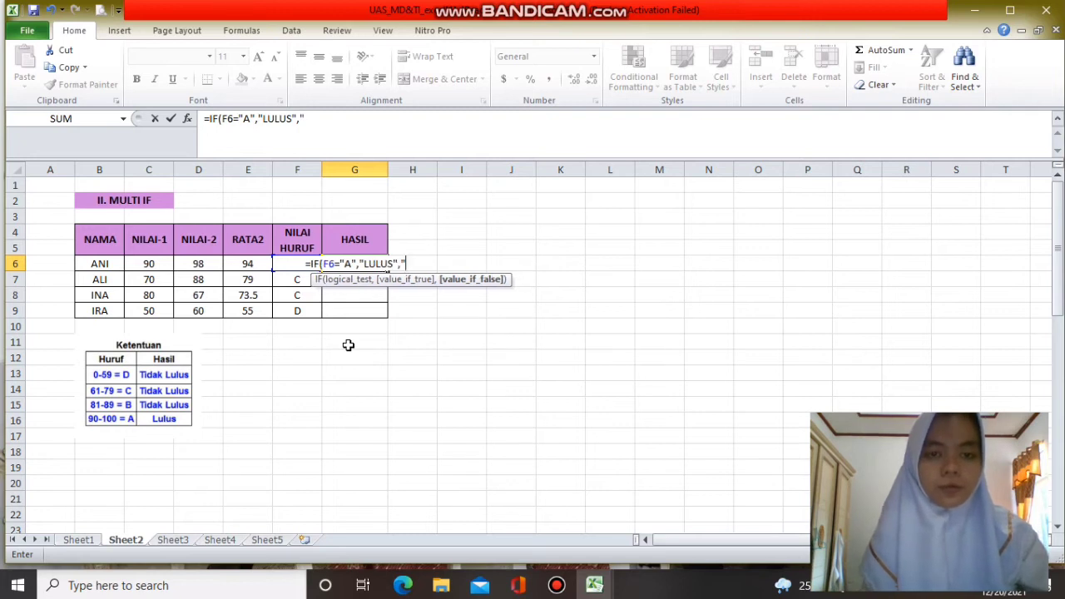
type("TIDA")
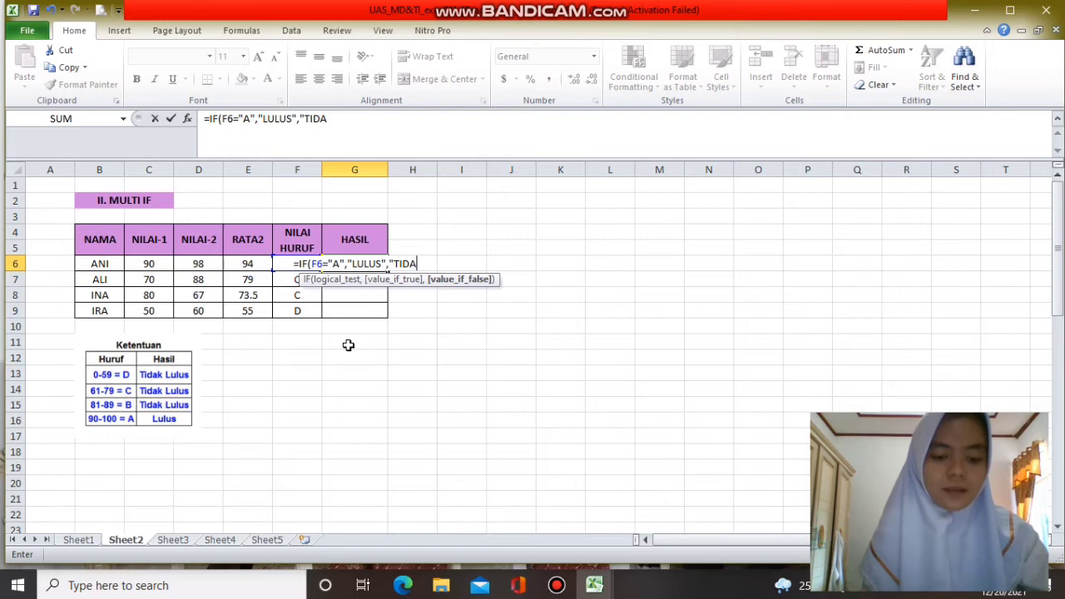
type("K LULUS\"")
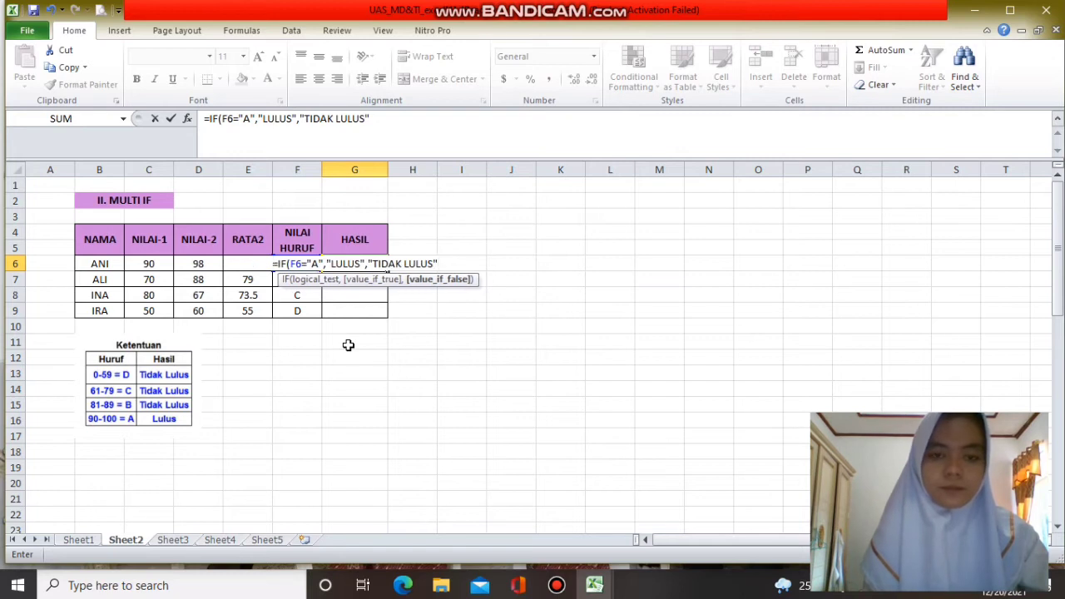
key("Return")
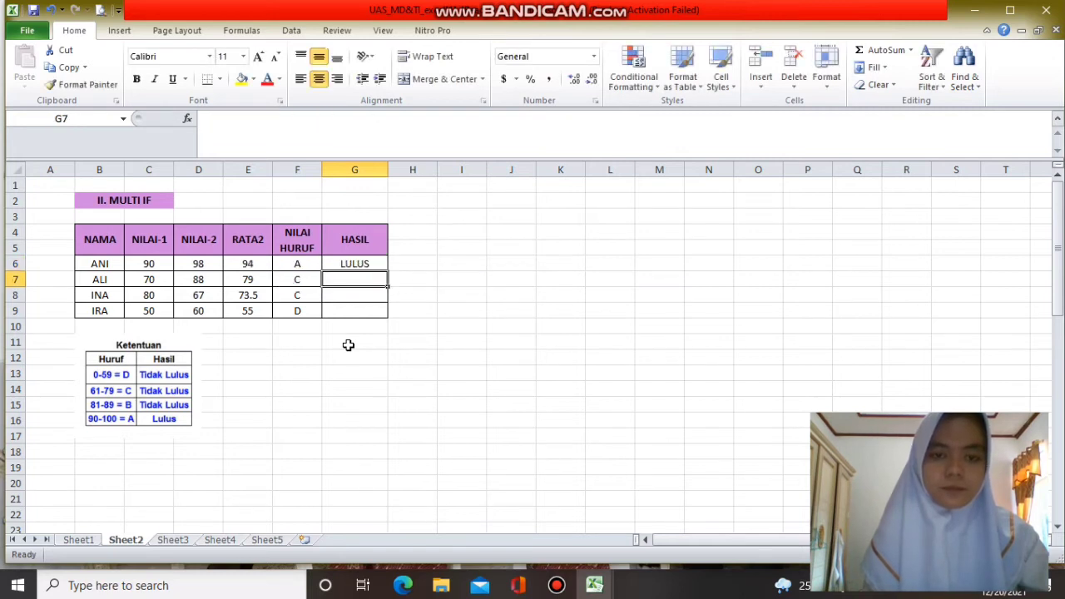
left_click(358, 264)
left_click_drag(386, 272, 388, 313)
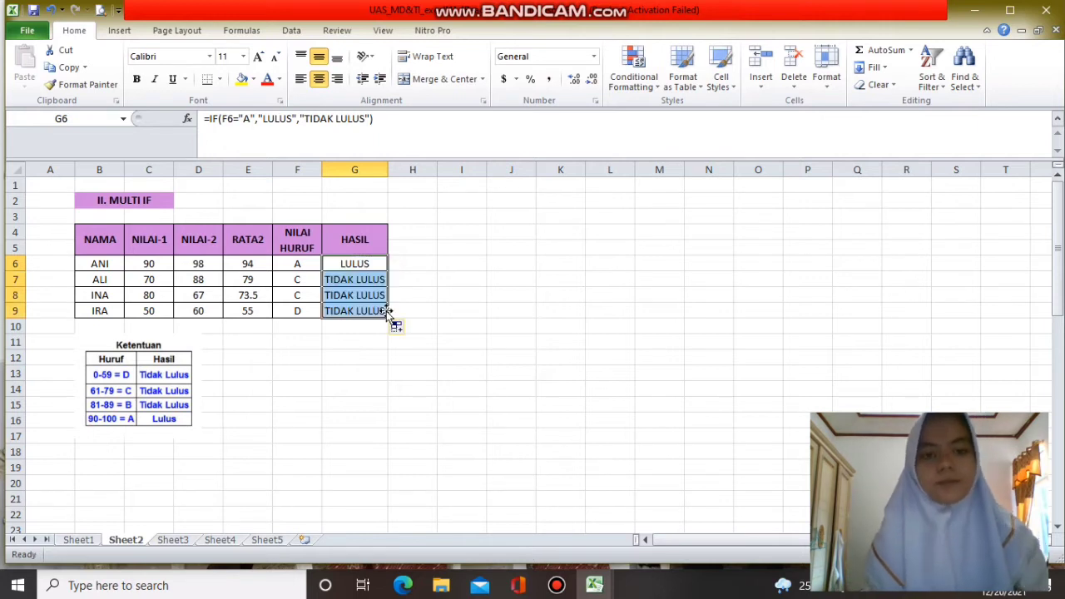
left_click(456, 313)
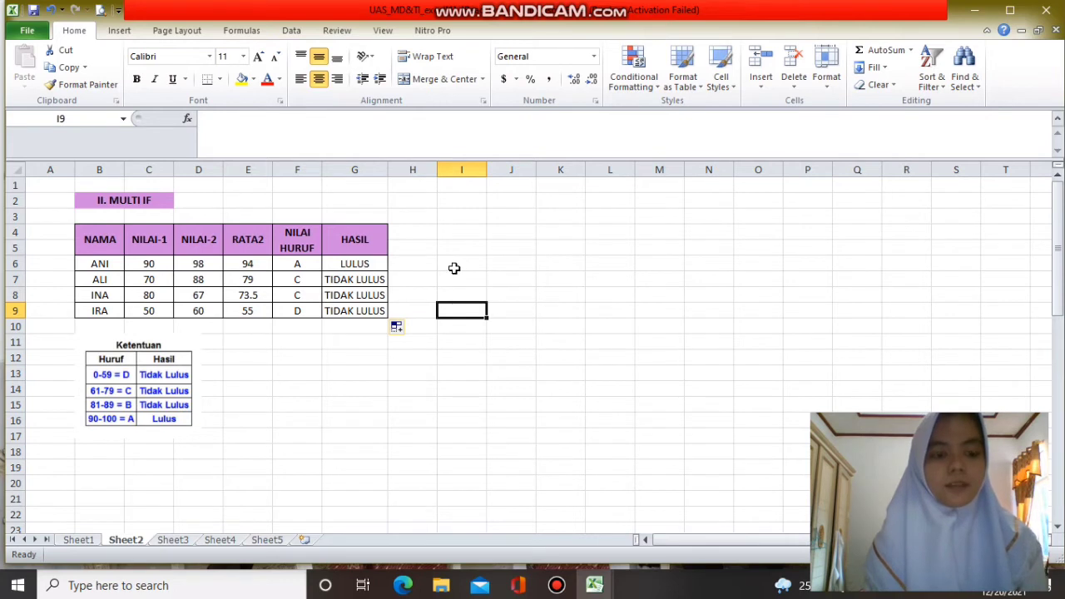
Step: Open Sheet3 and start an IF formula with a nested AND function in cell F6 of the KETERANGAN column
left_click(178, 540)
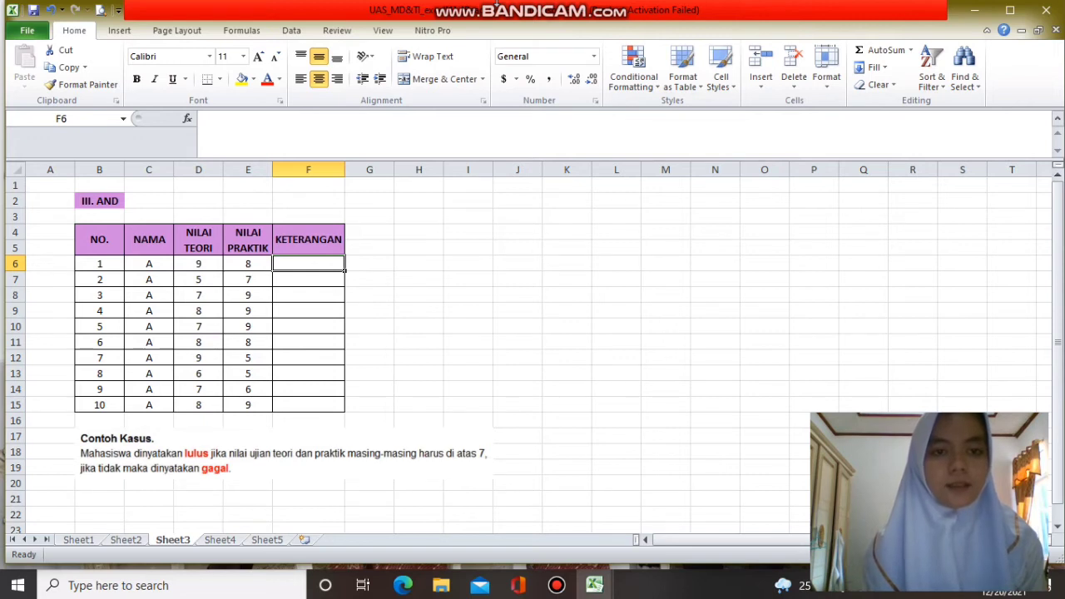
type("=")
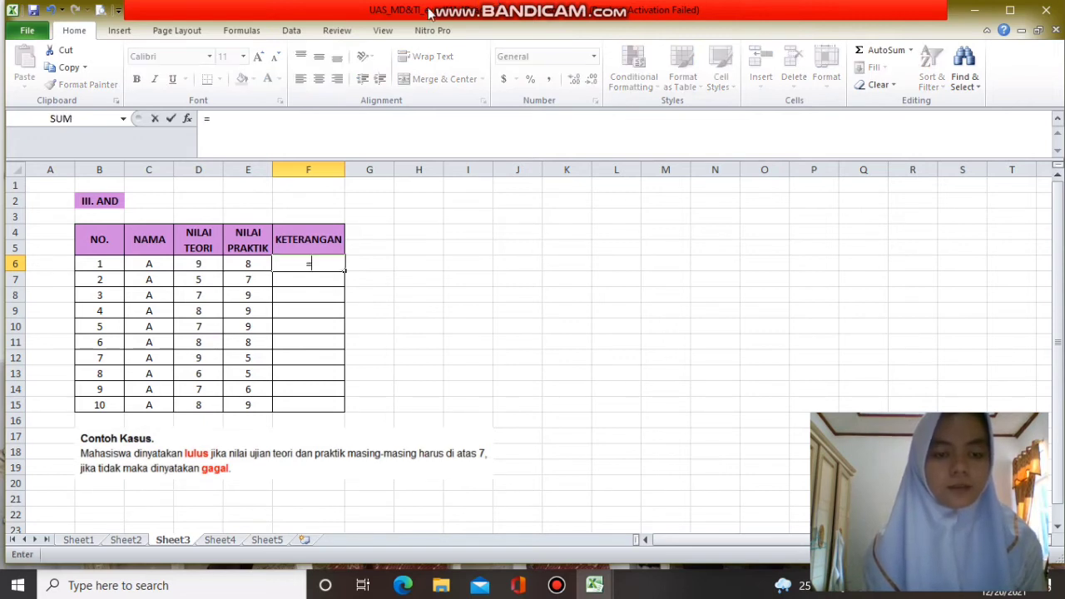
type("I")
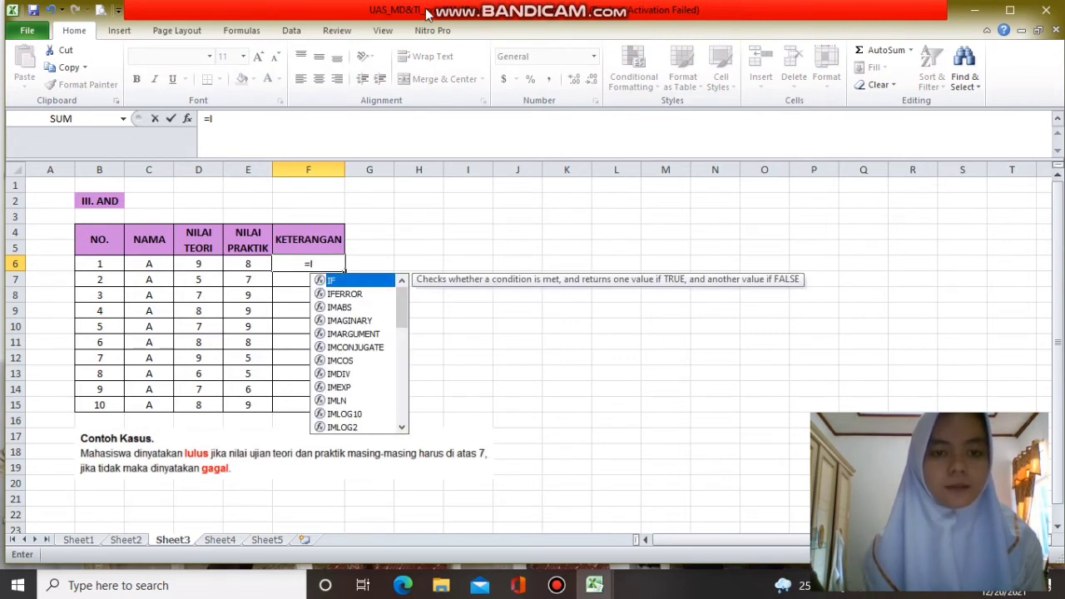
type("F")
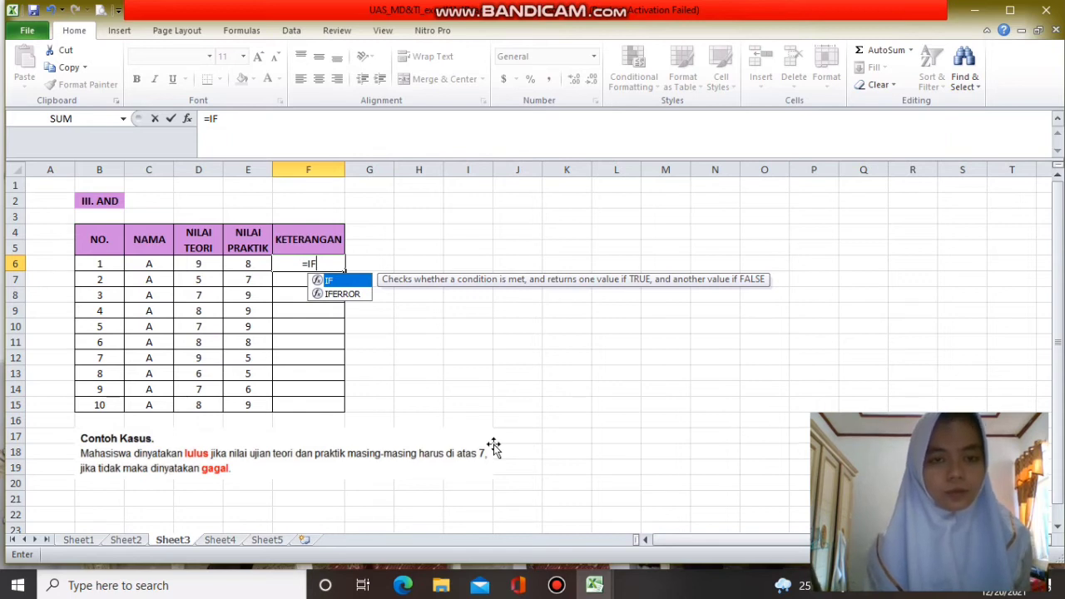
type("(A")
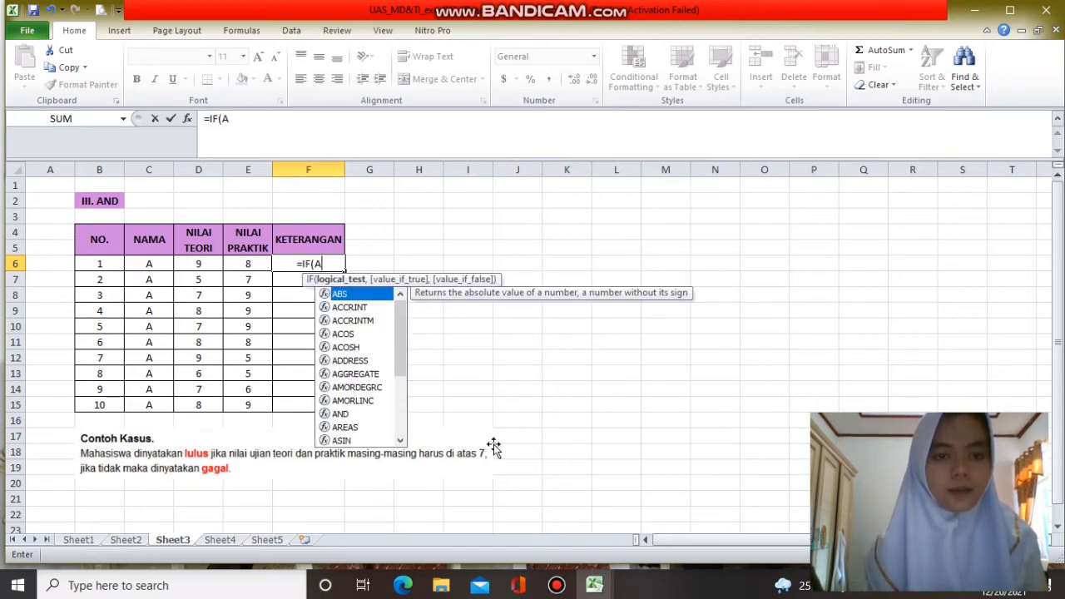
type("ND")
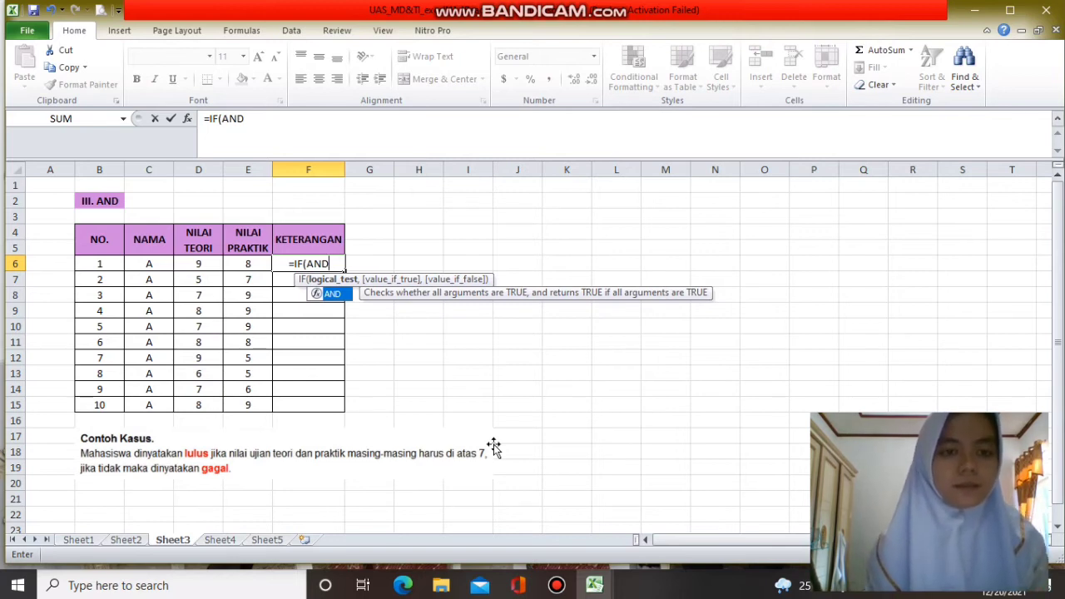
type("(")
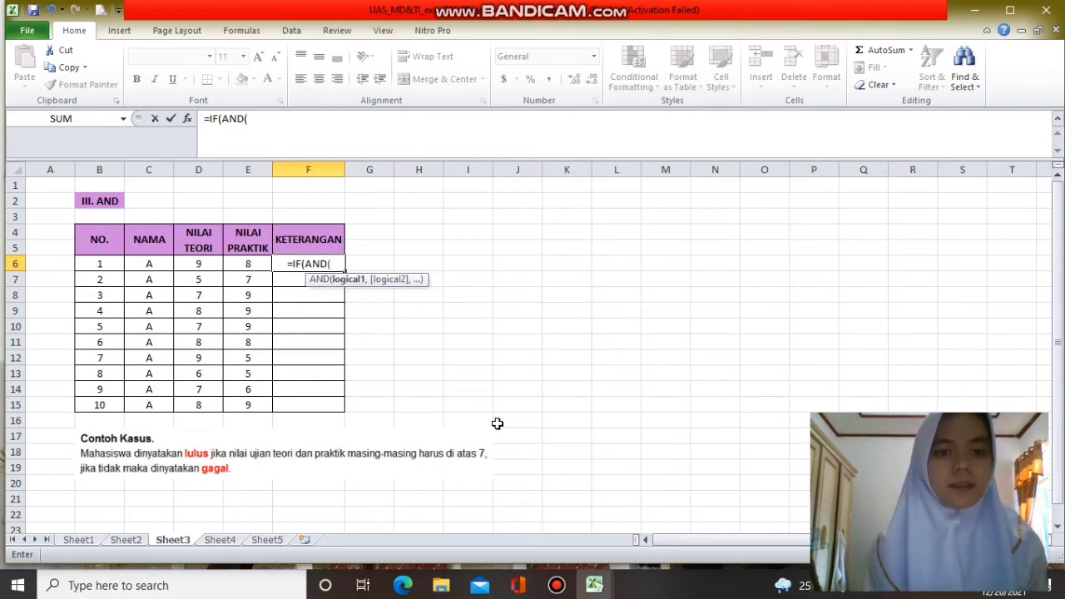
Step: Enter the AND conditions D6>7 and E6>7 in the F6 formula and close the AND function
left_click(211, 263)
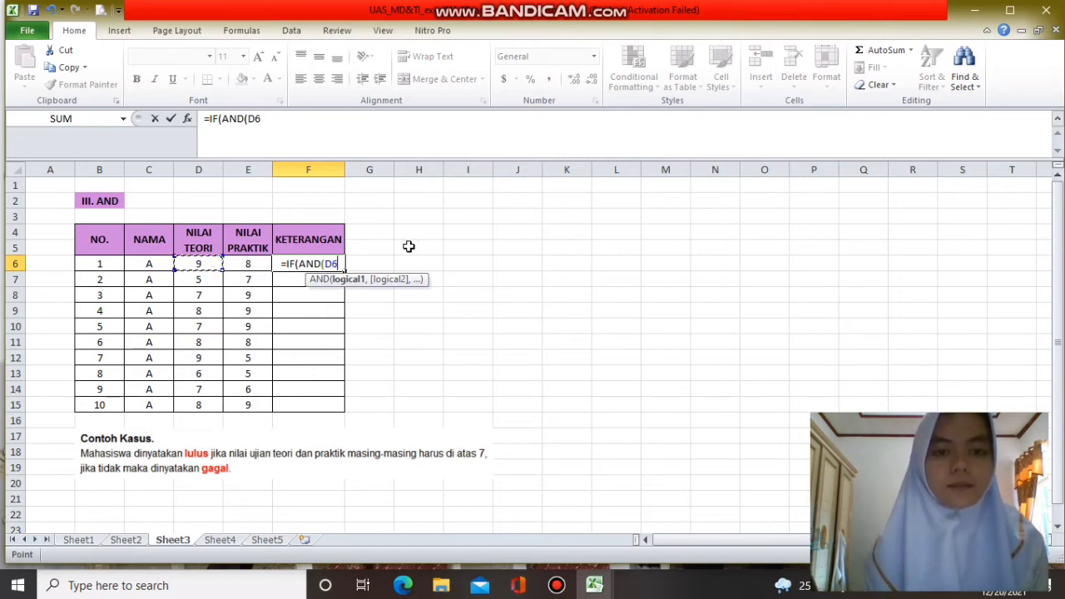
type(">7")
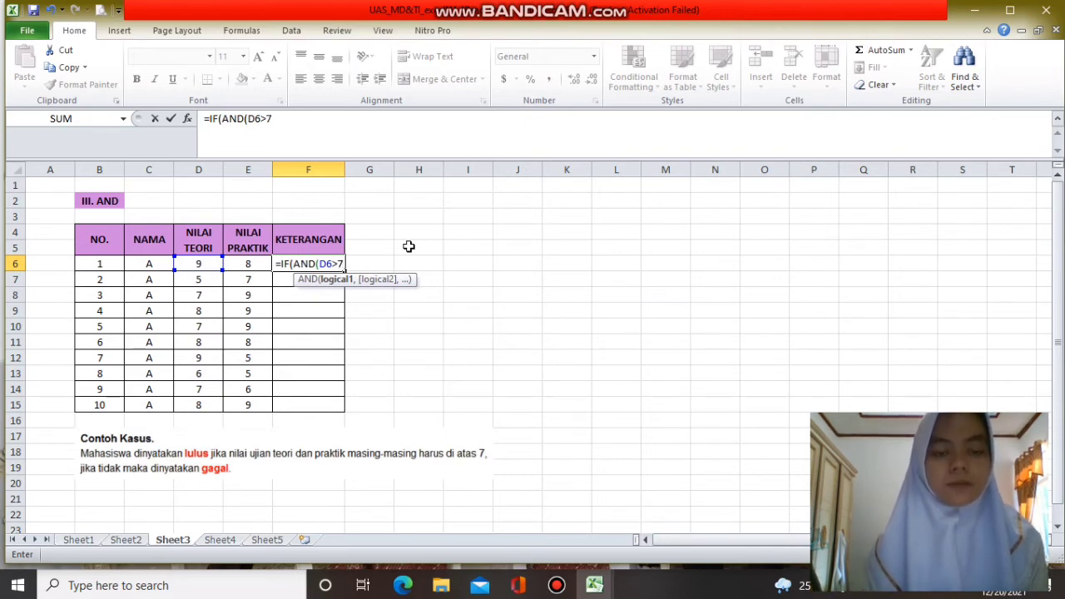
type(",")
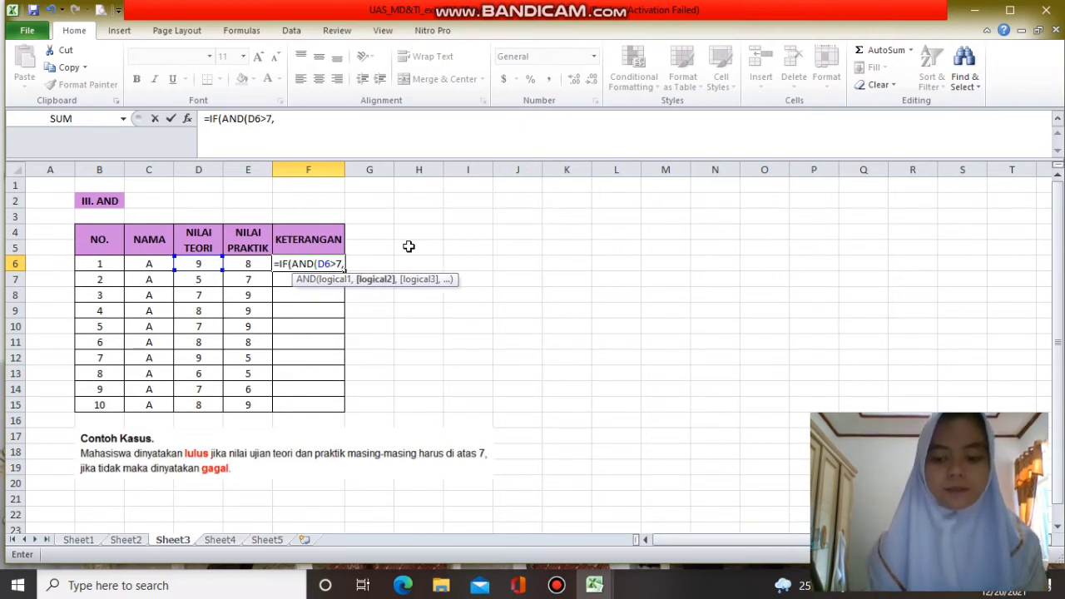
left_click(241, 266)
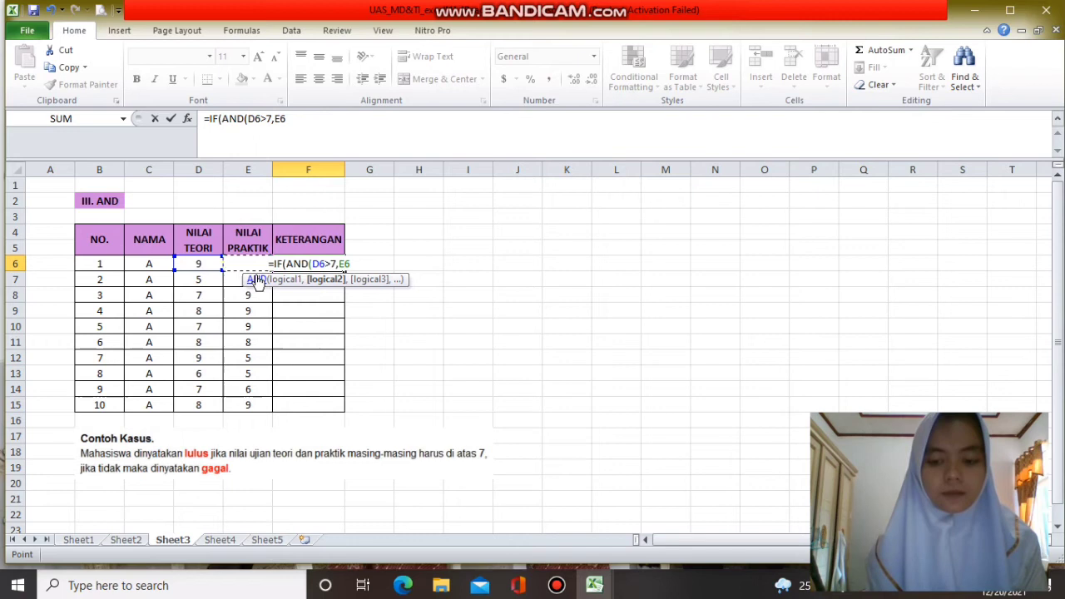
type(">7")
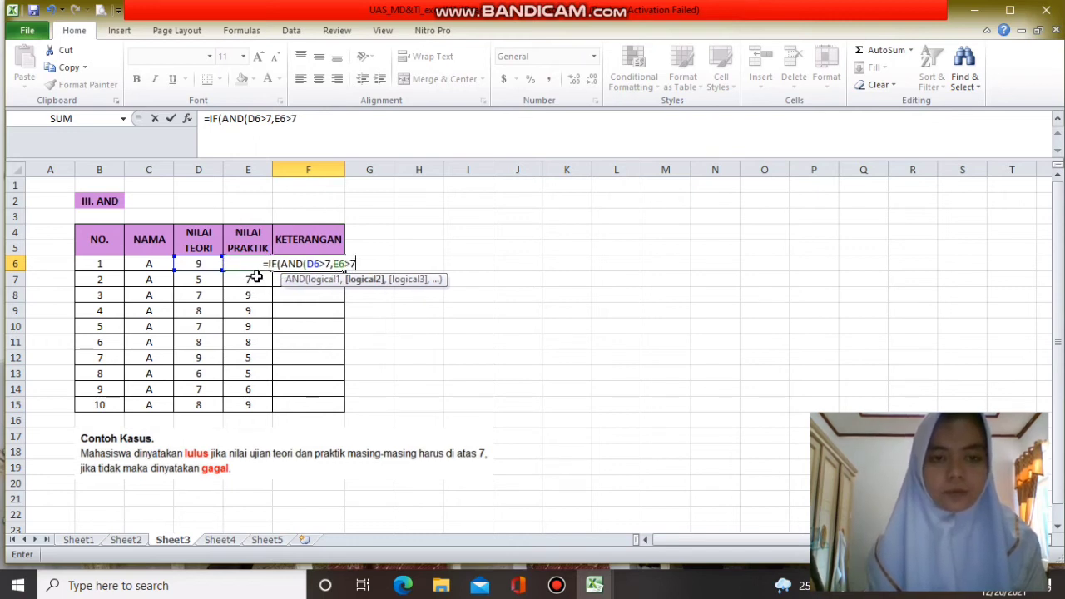
type(")")
Step: Add "LULUS" as the true result of the F6 formula
type(",")
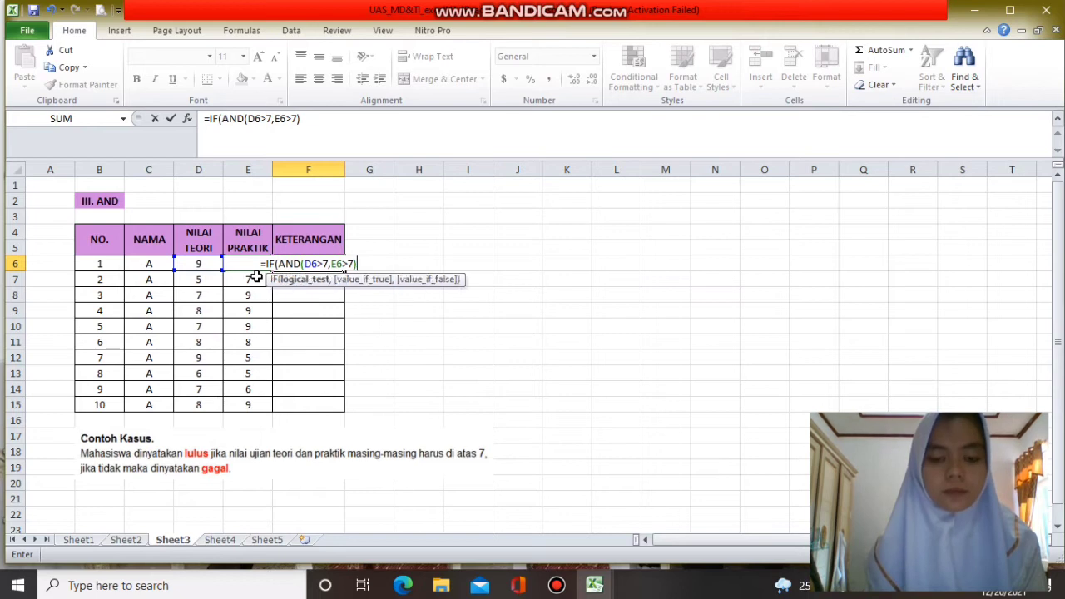
type("\"LU")
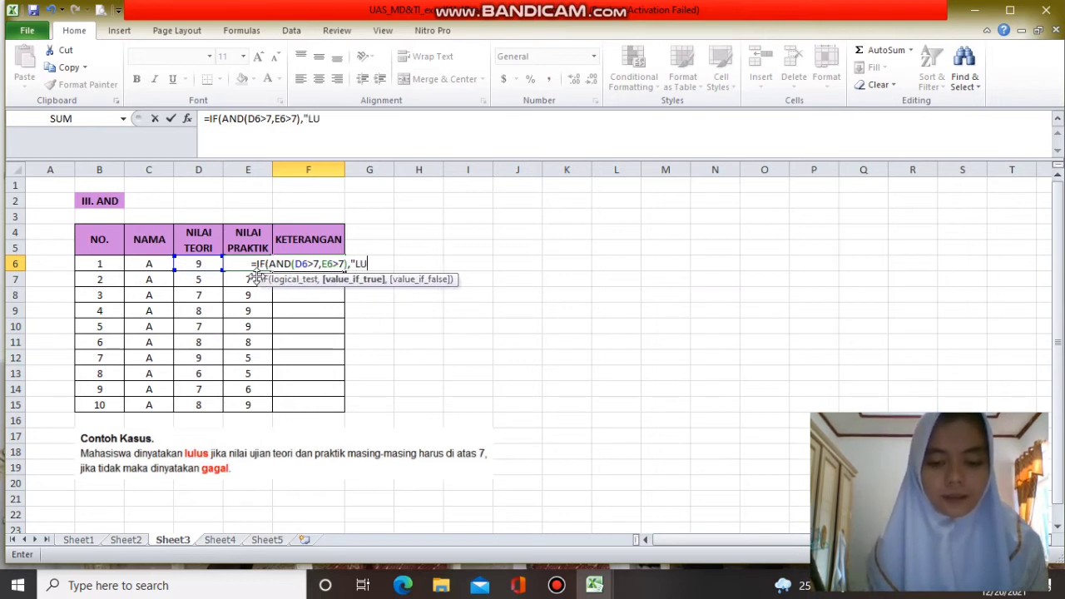
type("LUS")
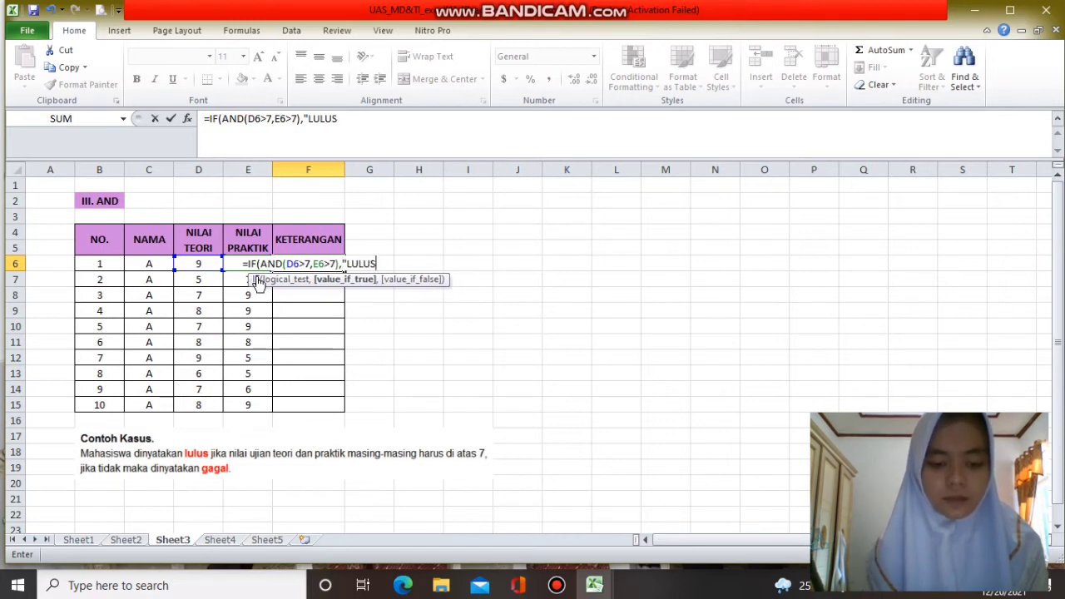
type("\"")
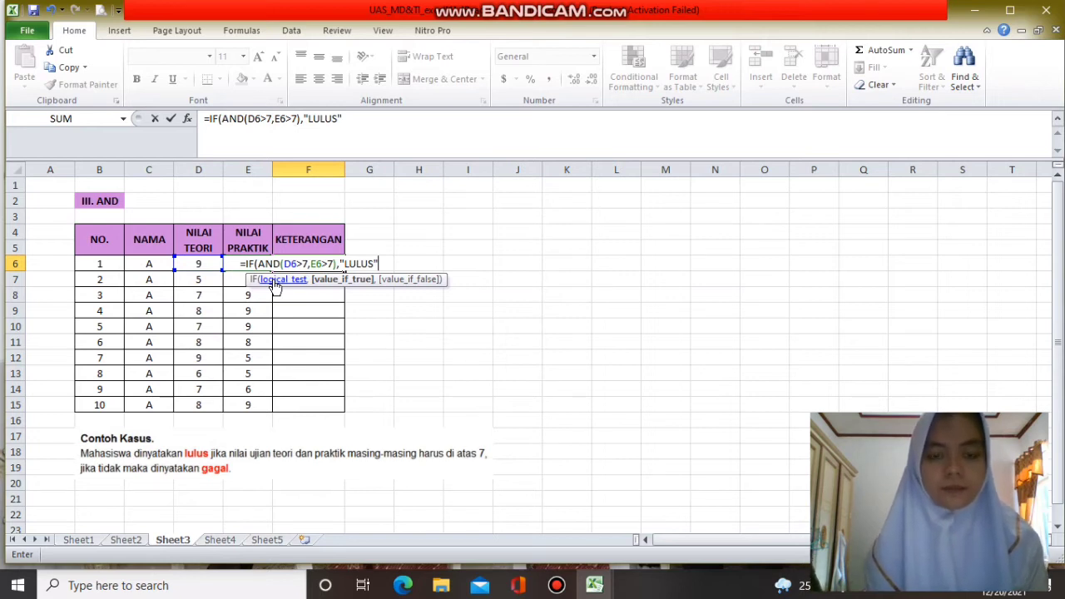
type("\"")
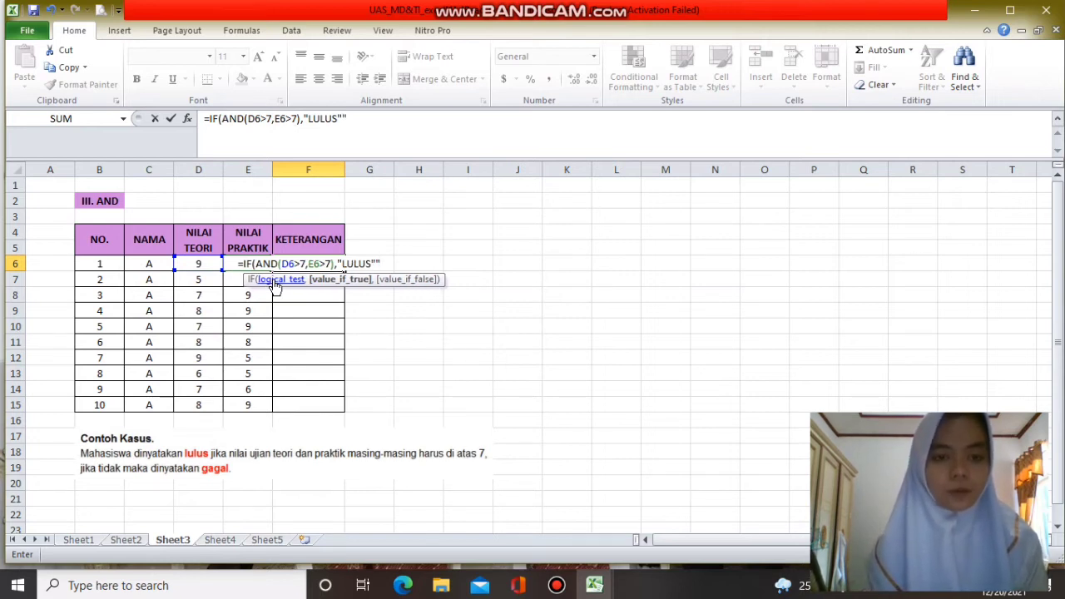
key("BackSpace")
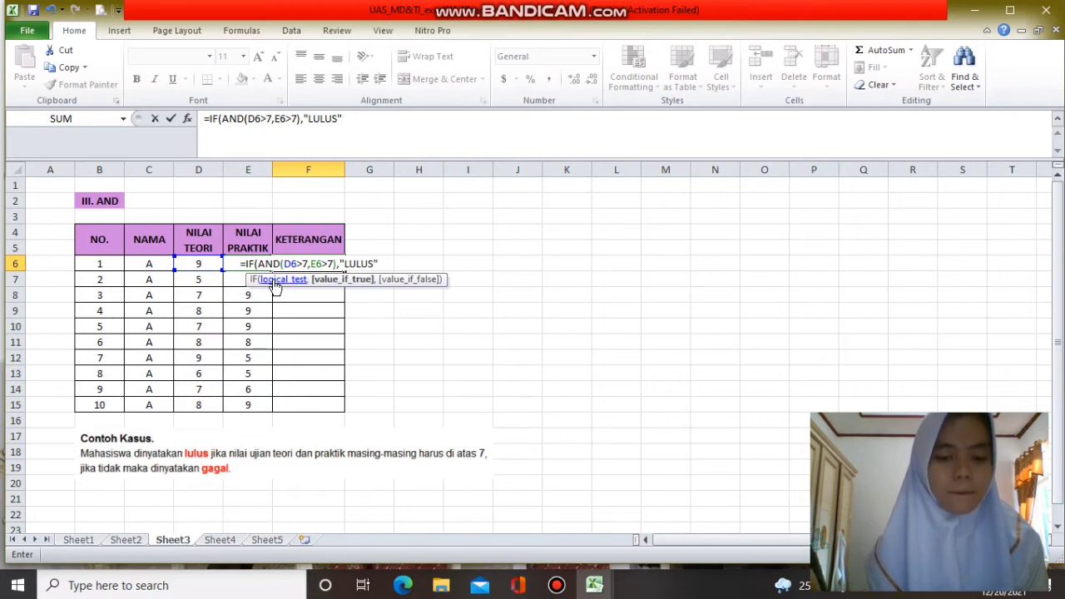
Step: Complete the F6 formula with "TIDAK LULUS" as the false result and fill it down the KETERANGAN column to F15
type(",\"T")
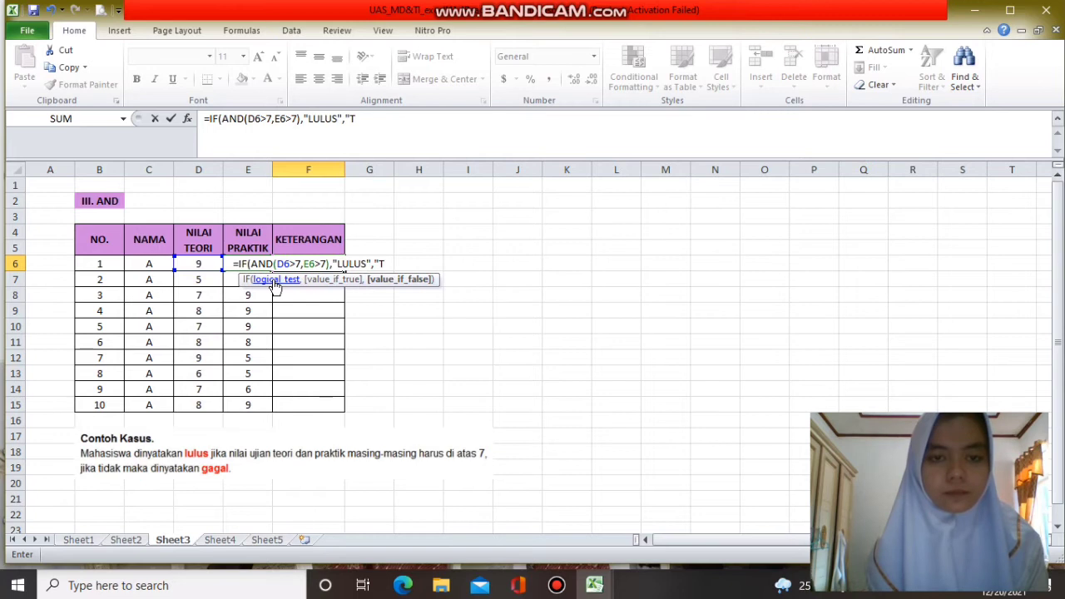
type("T")
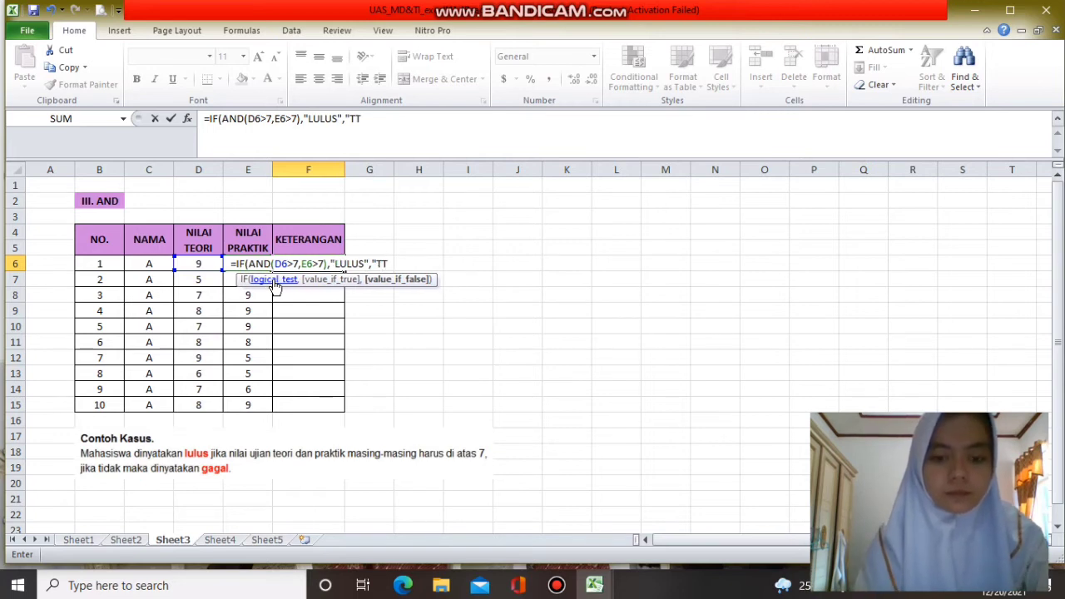
key("BackSpace")
type("IDA")
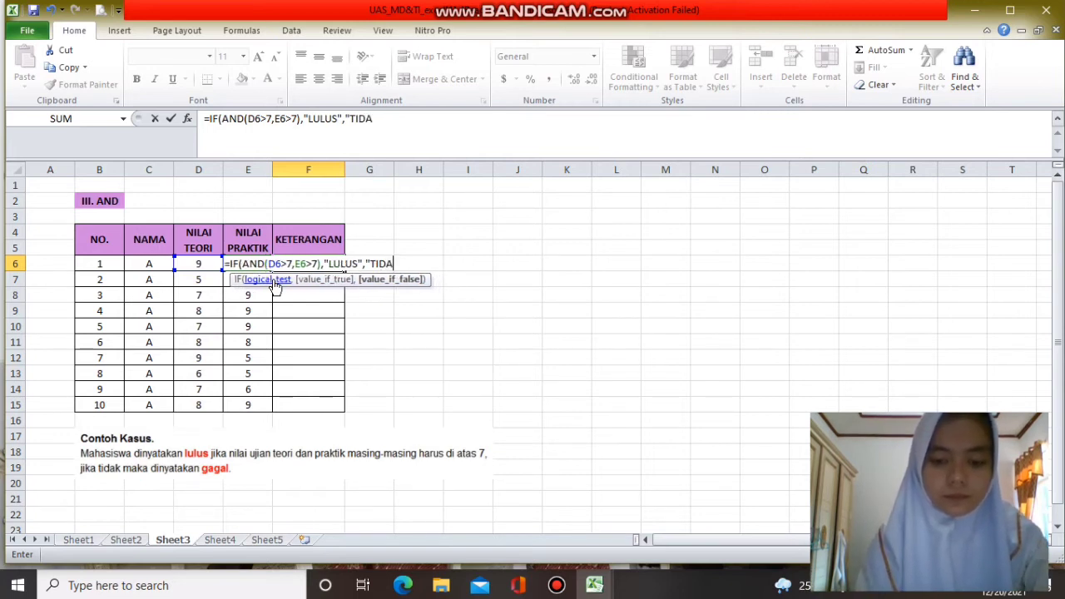
type("K L")
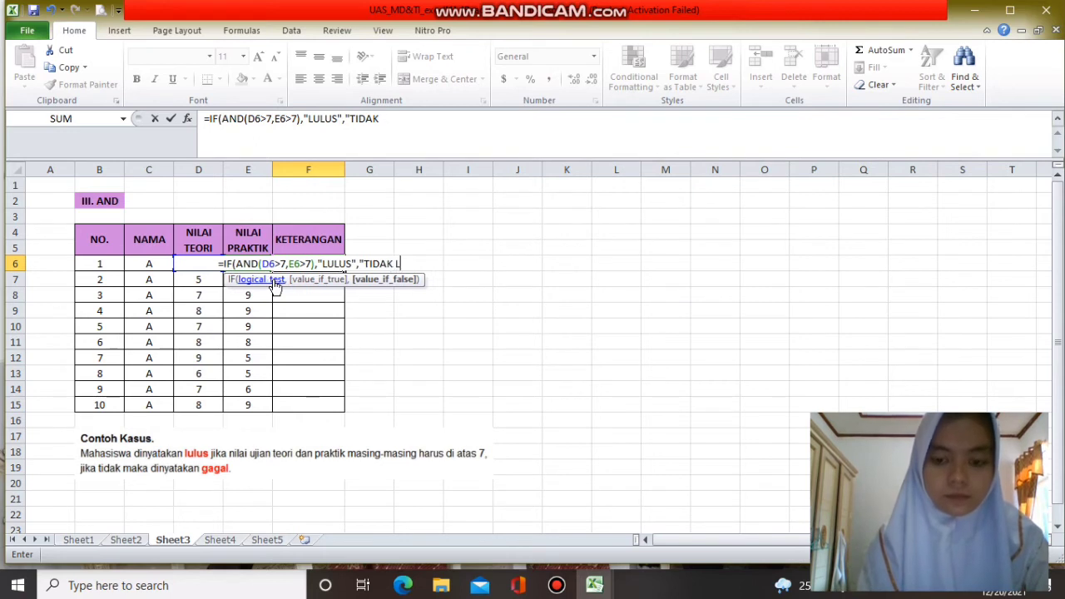
type("ULUS\"")
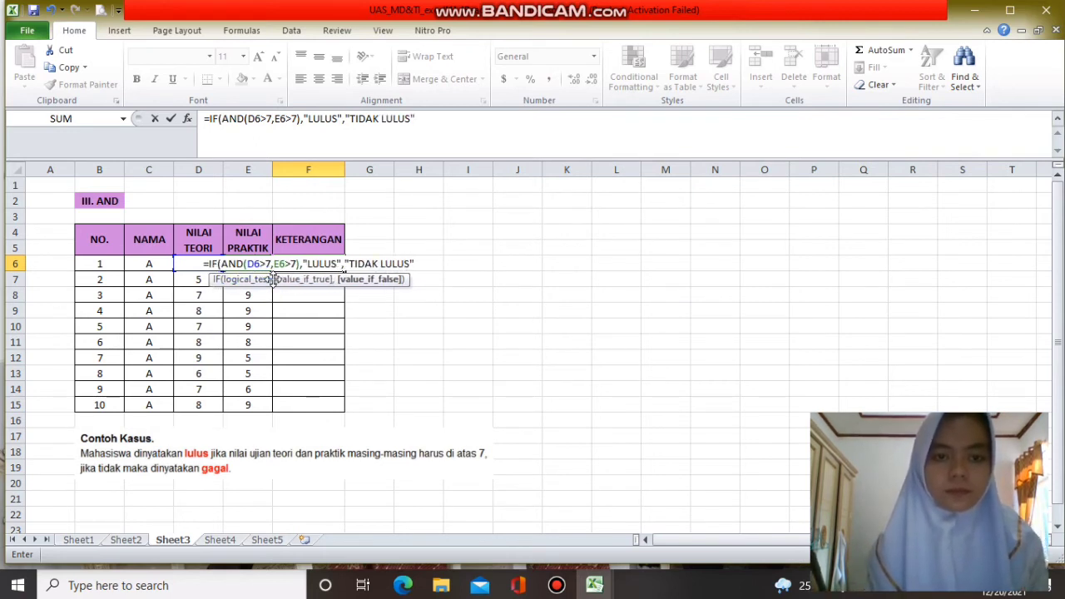
type(")")
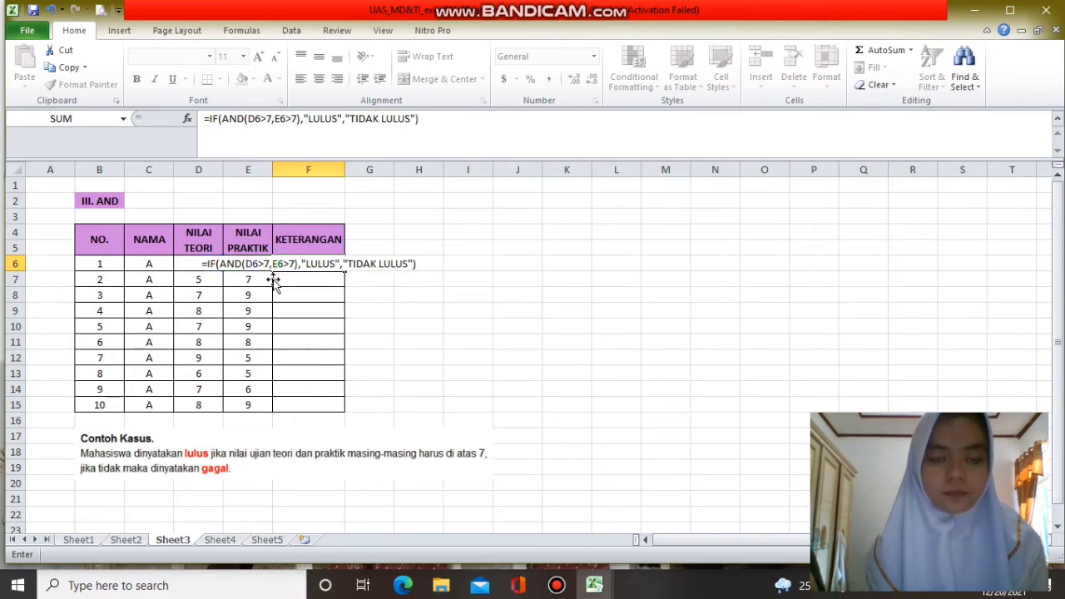
key("Return")
left_click(329, 263)
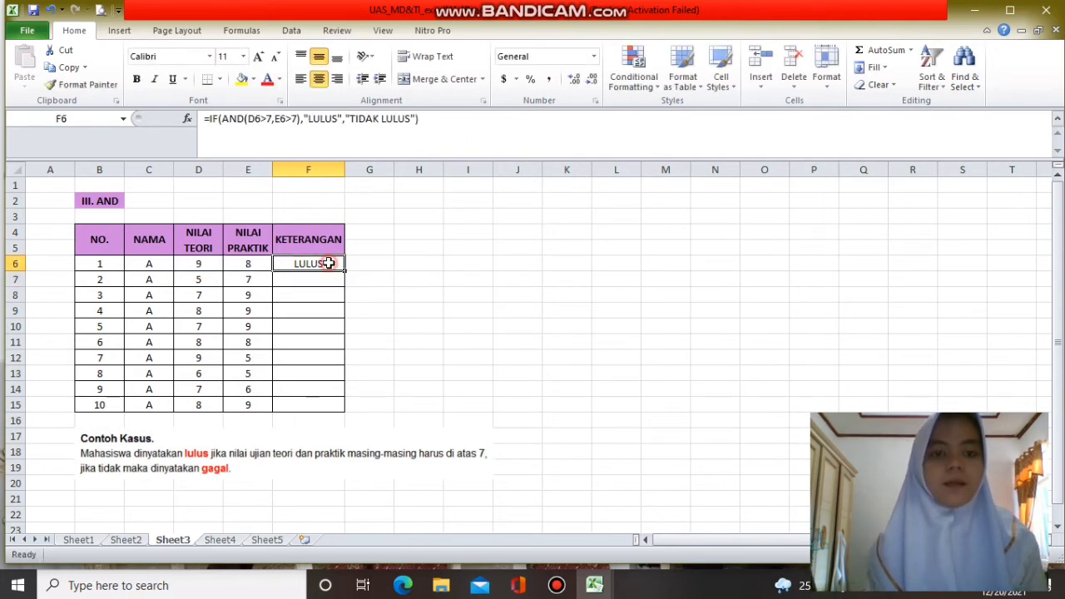
left_click_drag(345, 270, 330, 411)
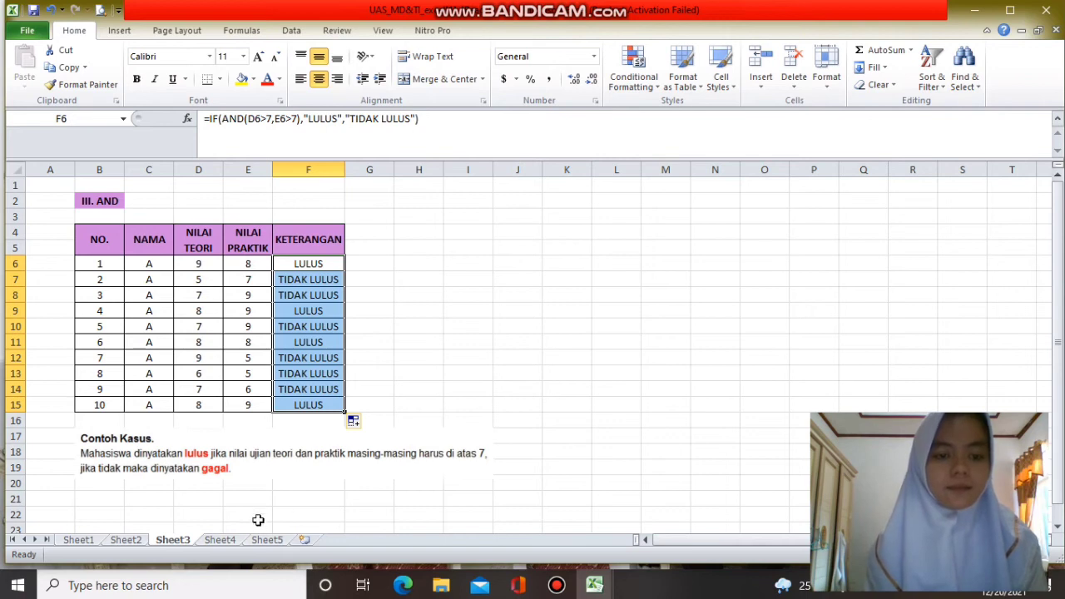
Step: Open Sheet4 with the IV. OR exercise
left_click(214, 540)
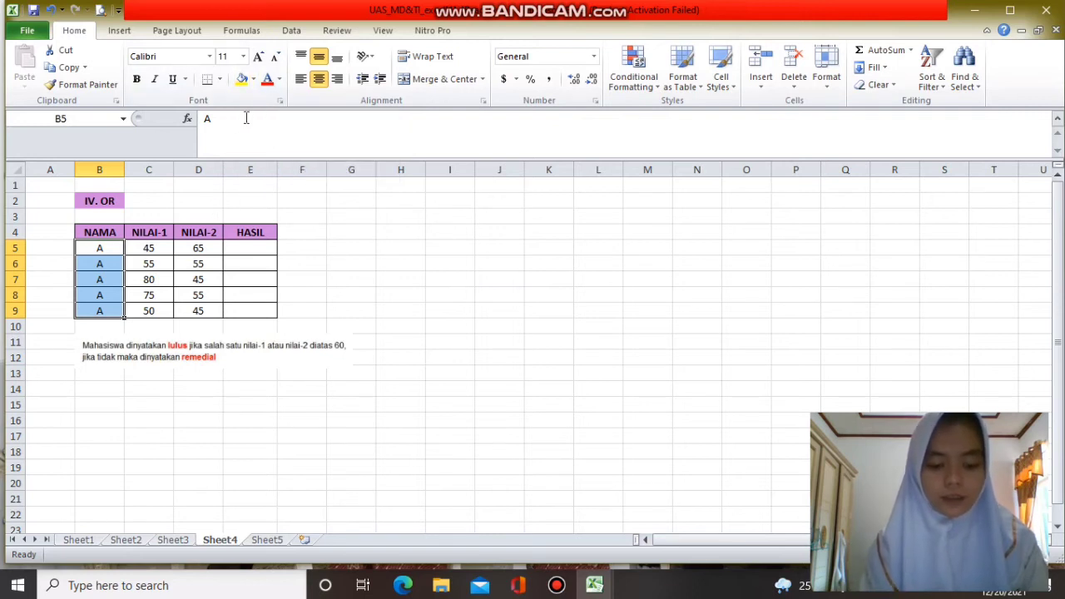
left_click(250, 119)
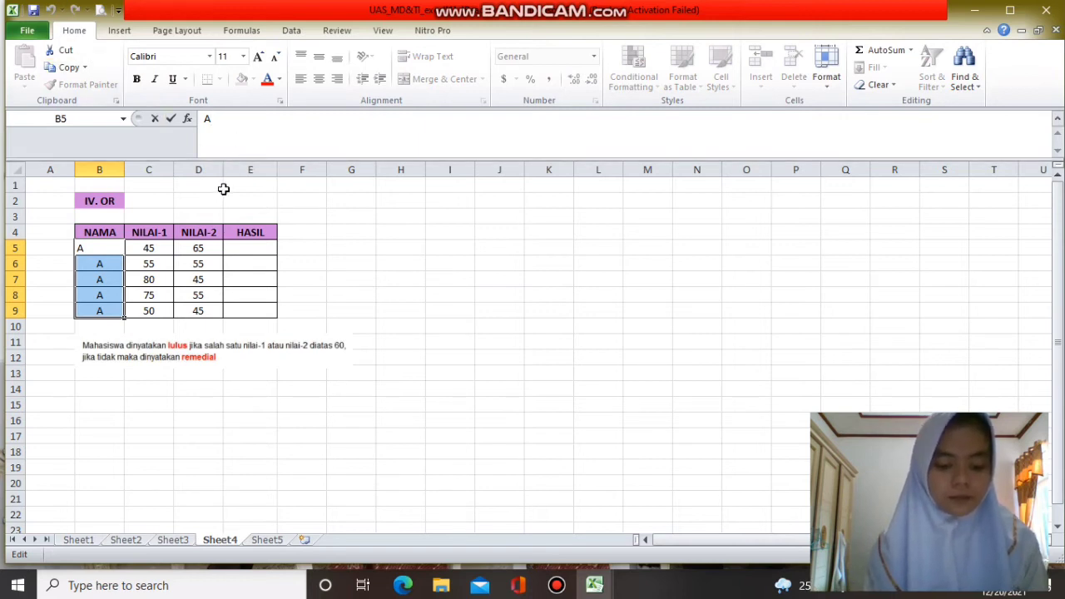
key("BackSpace")
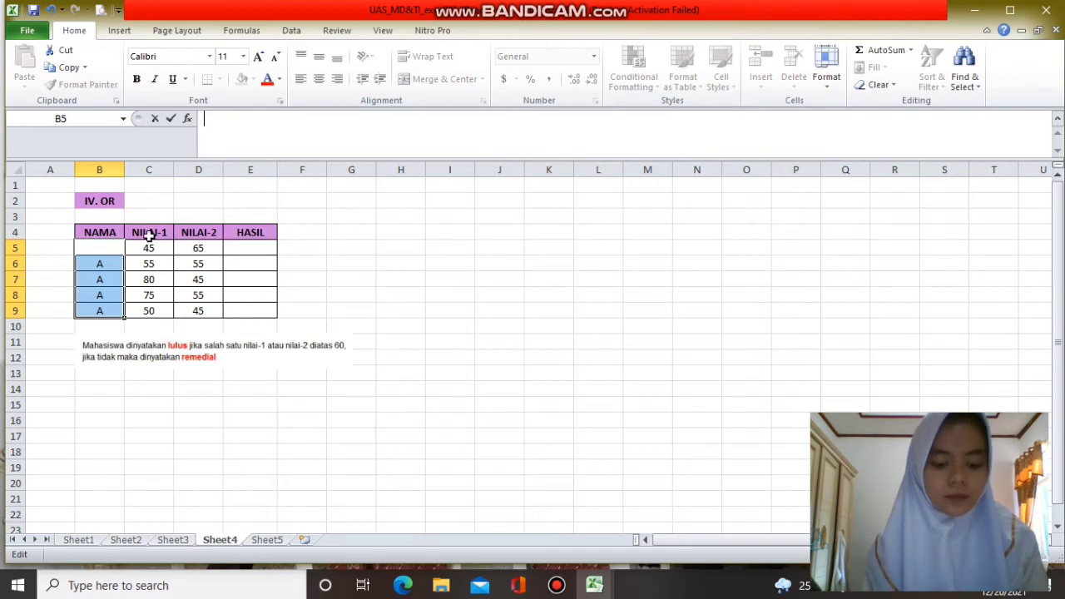
left_click(328, 232)
left_click(113, 245)
type("A")
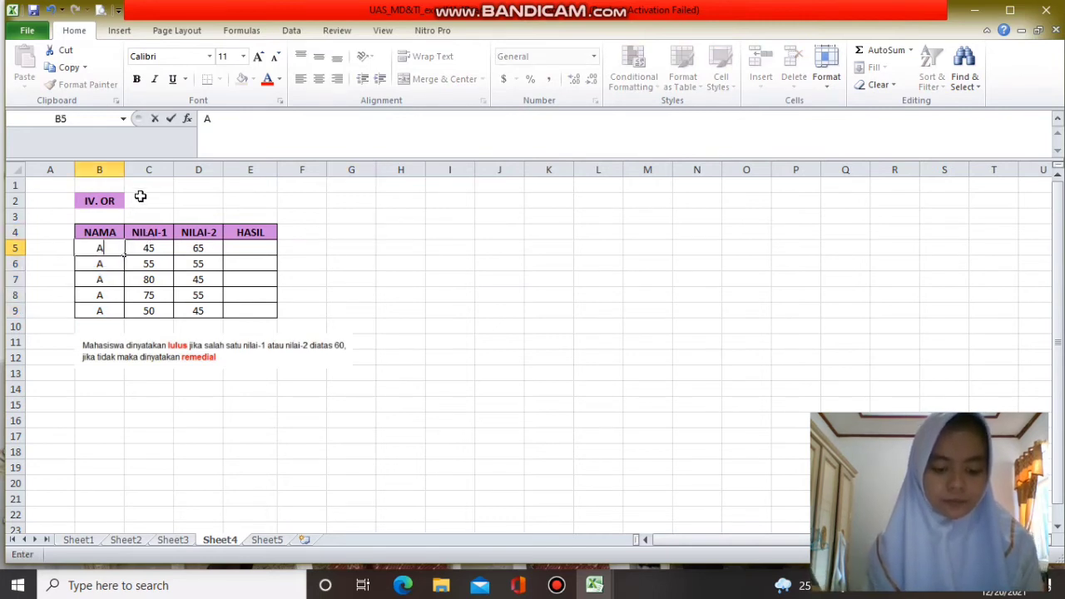
left_click(246, 138)
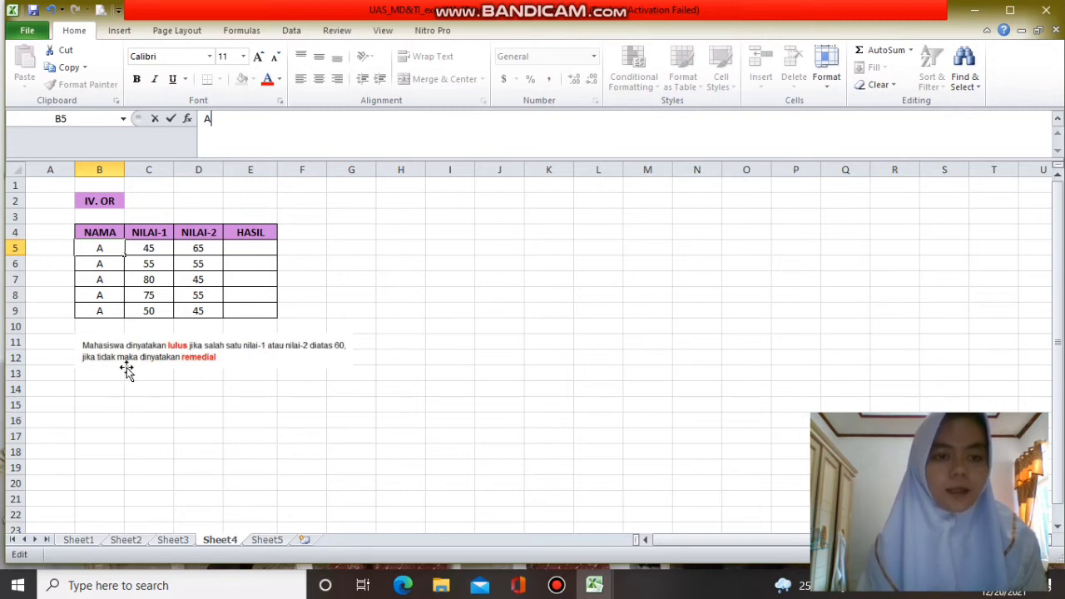
Step: Begin the HASIL formula in E5 with an IF function containing a nested OR function
left_click(247, 250)
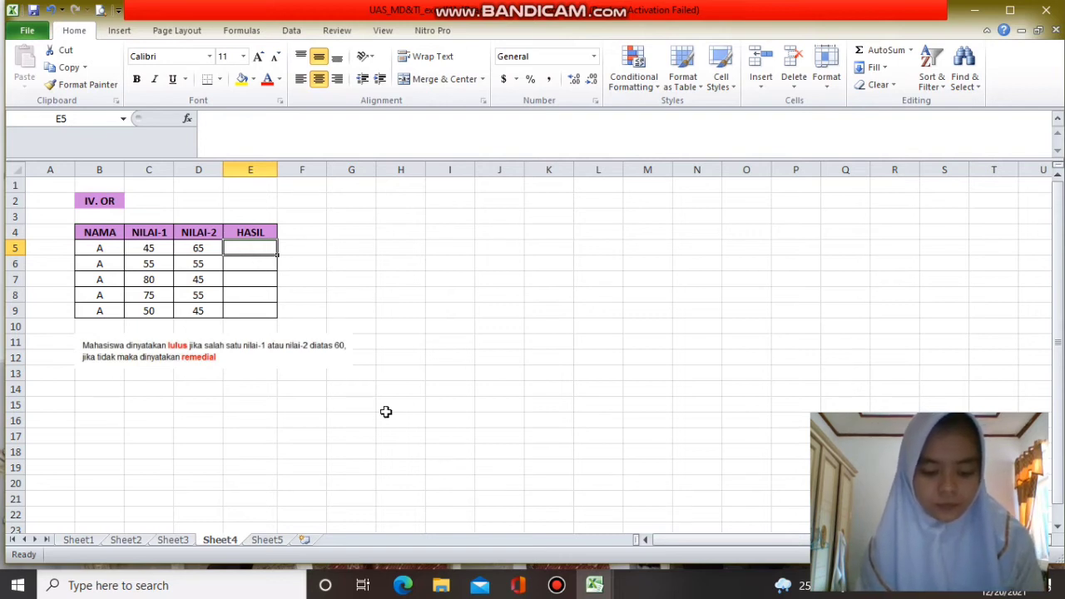
type("=")
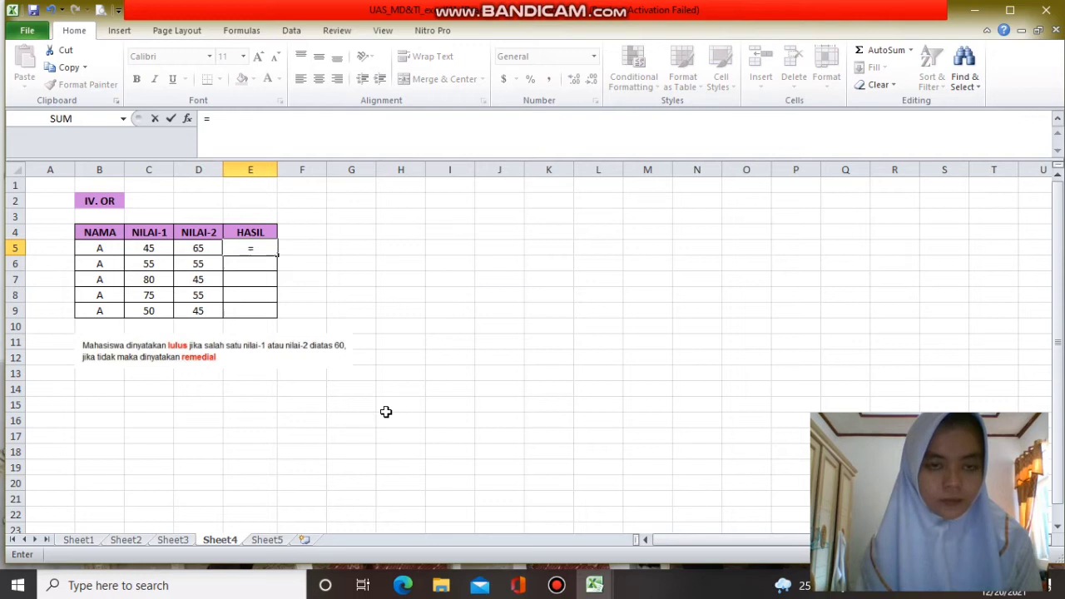
type("IF")
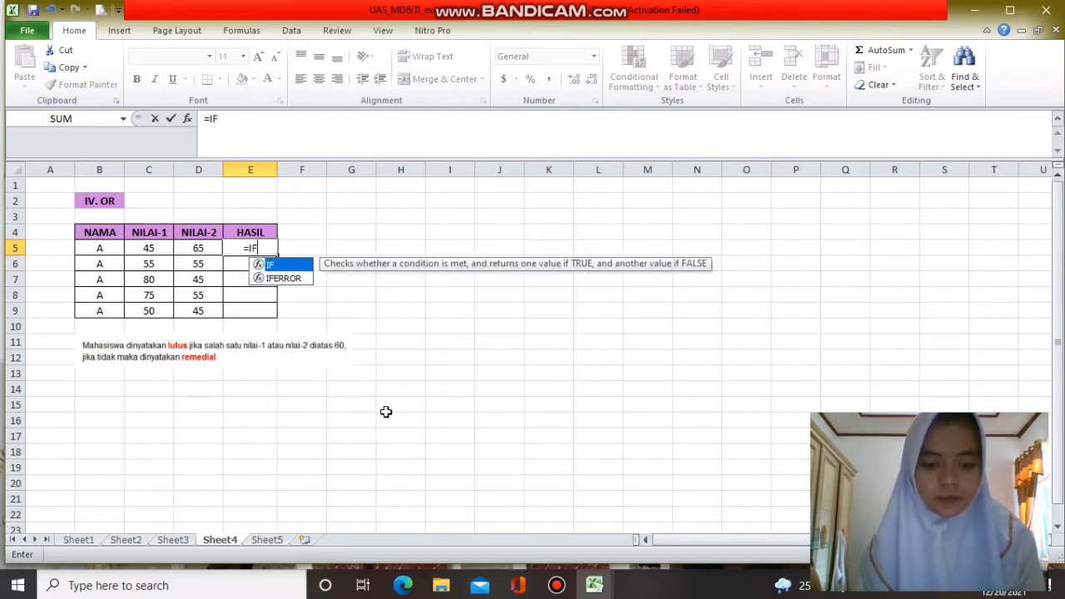
type("(")
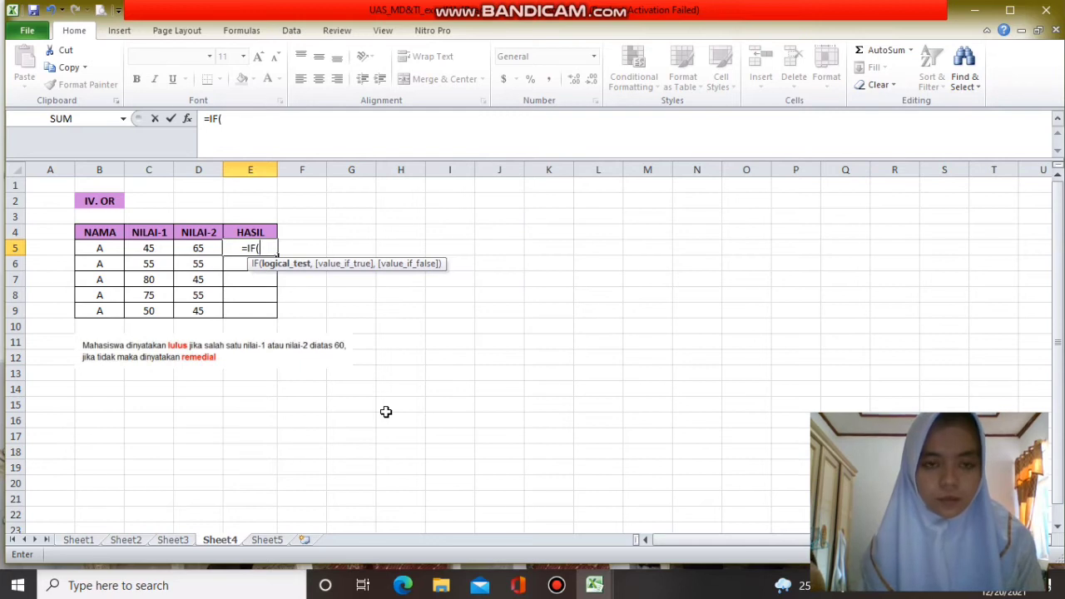
type("OR")
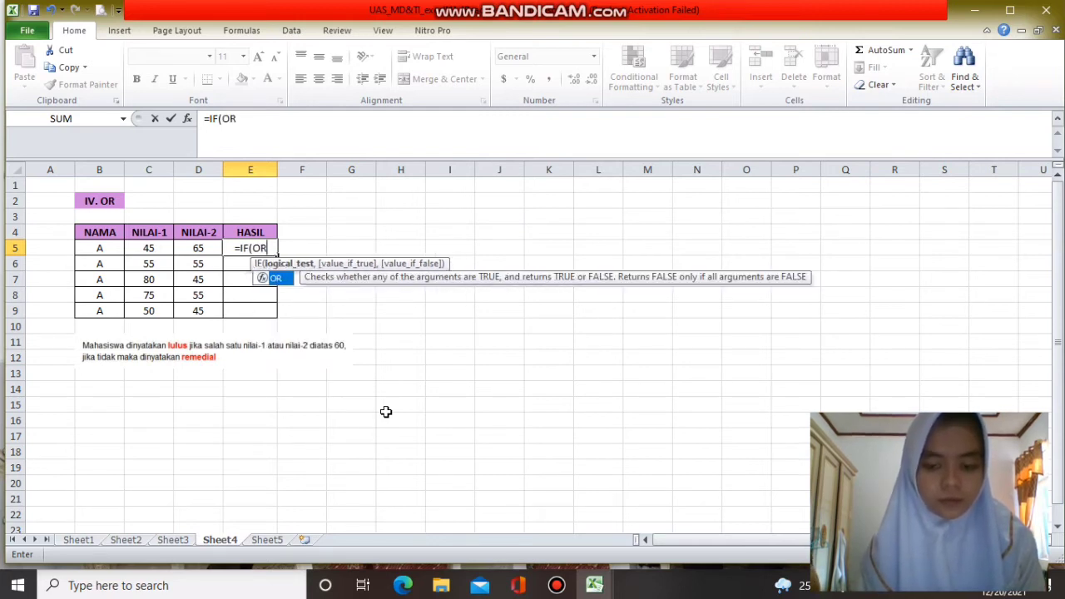
type("(")
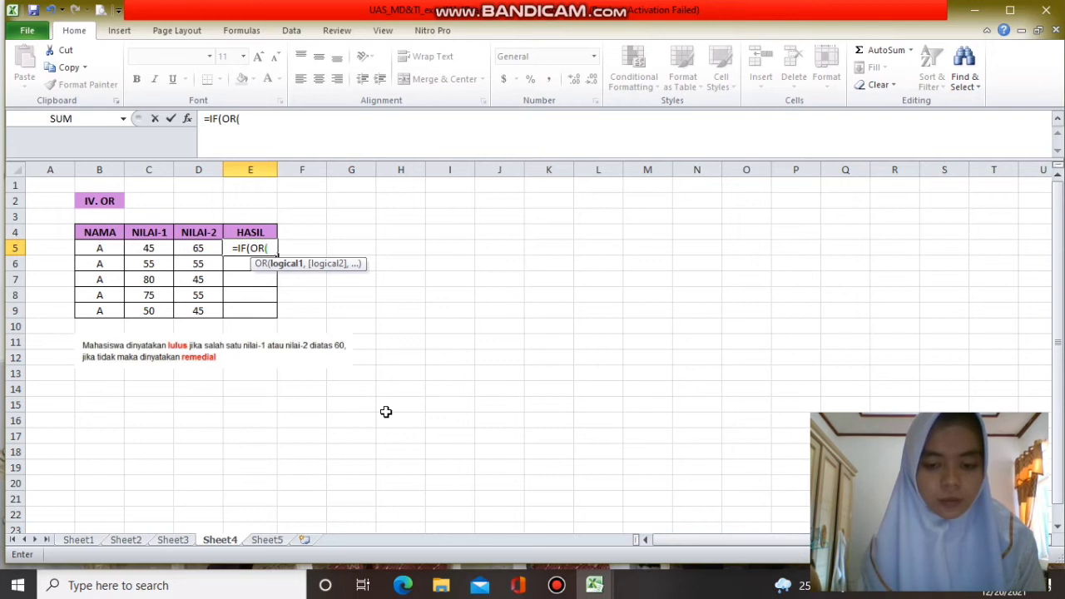
Step: Enter the OR conditions C5>60 and D5>60 in the E5 formula and close the OR function
left_click(157, 248)
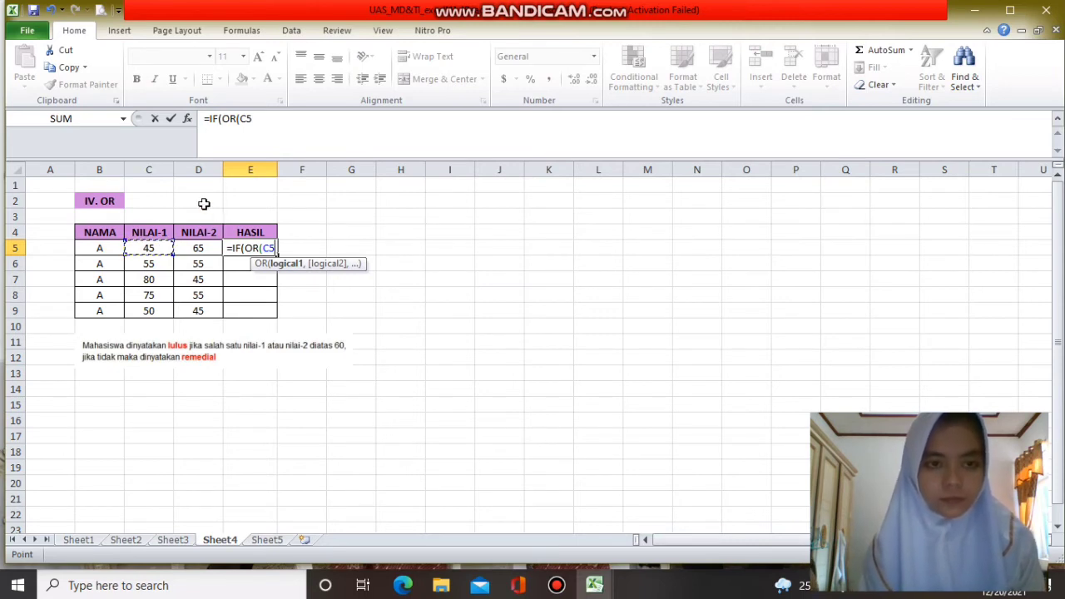
type(">60")
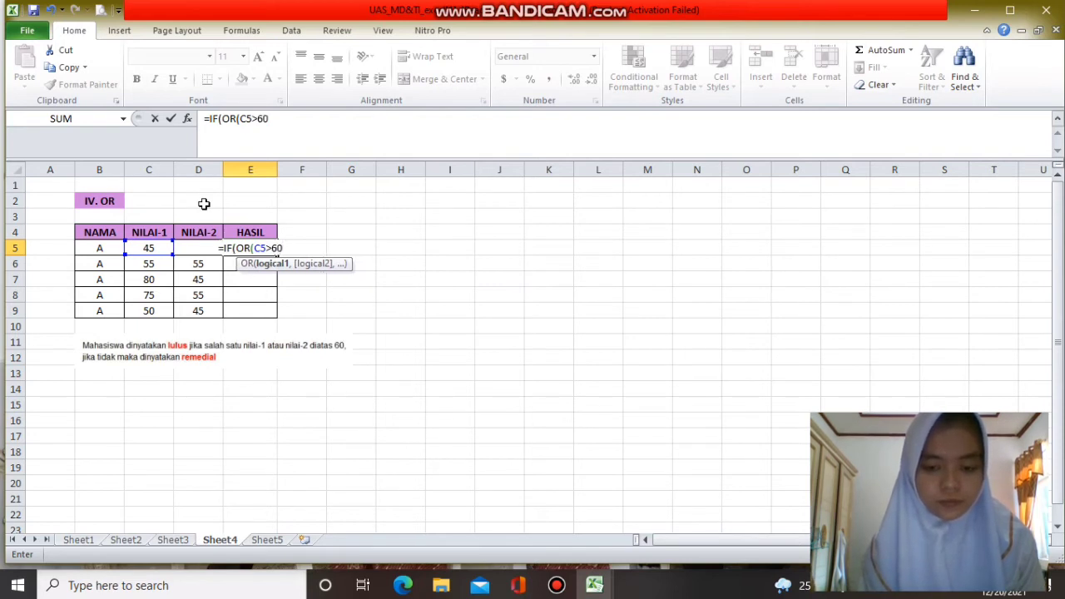
type(",")
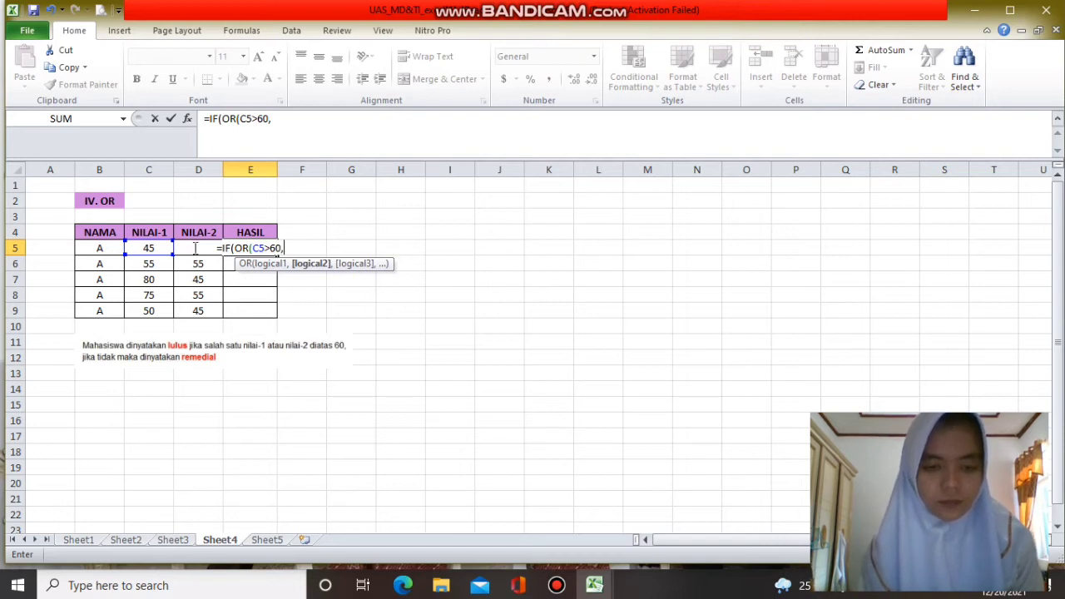
type("D5")
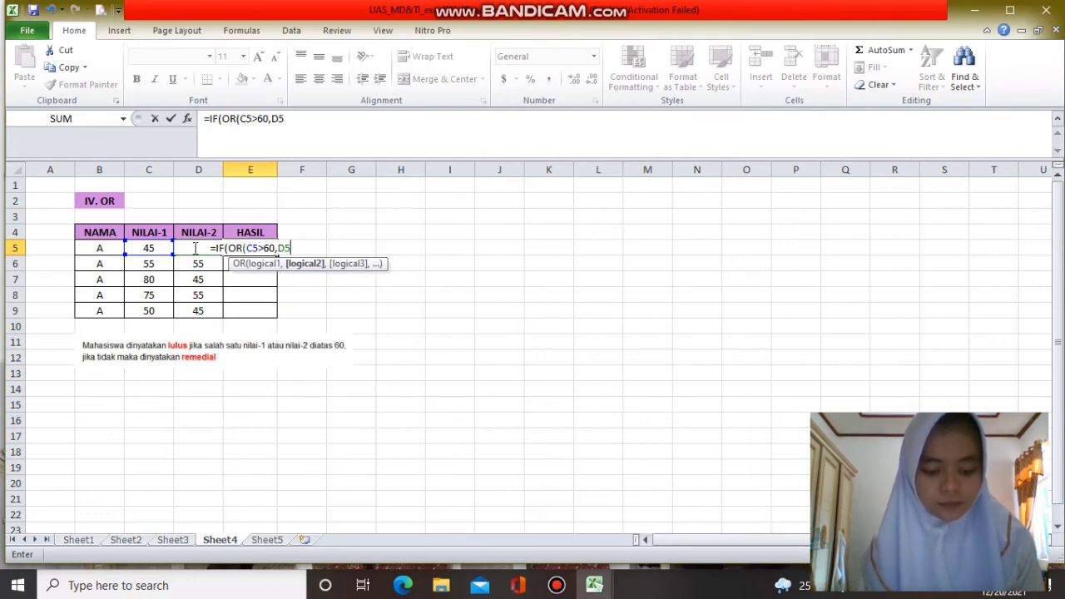
type(">")
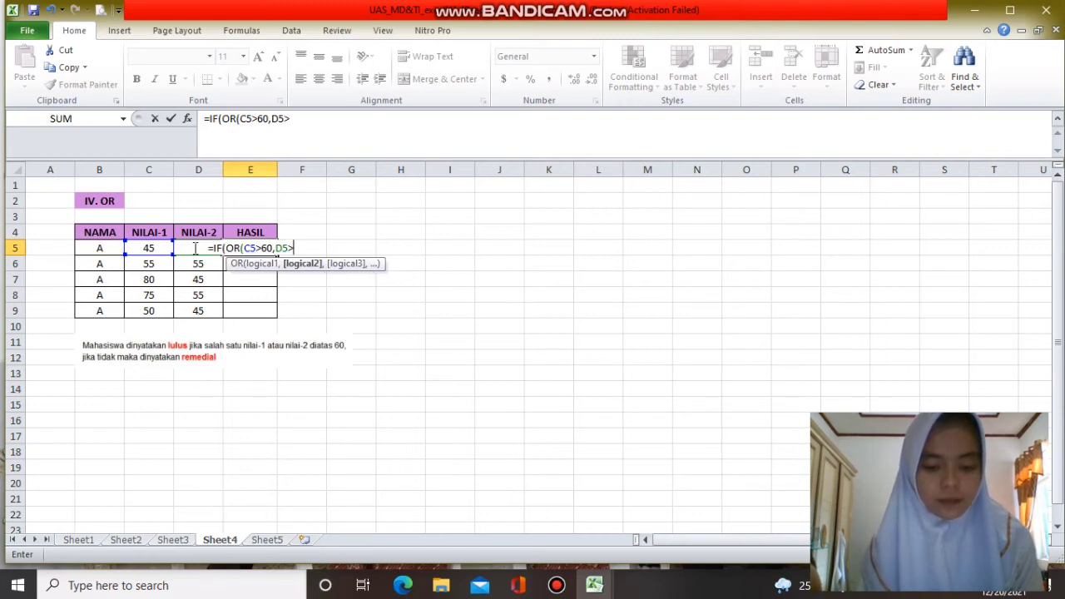
type("60")
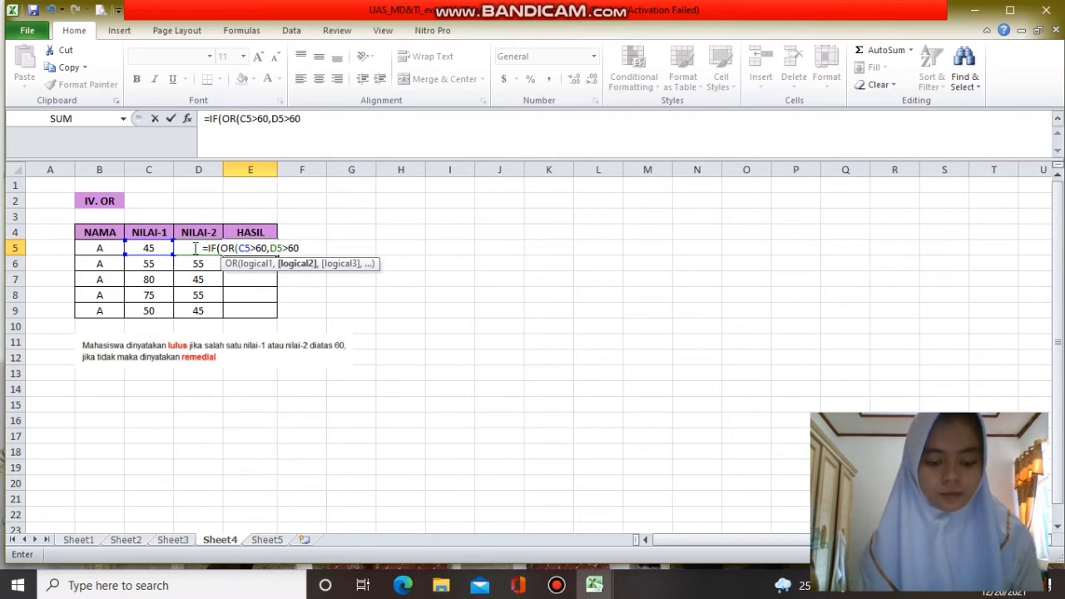
type("),")
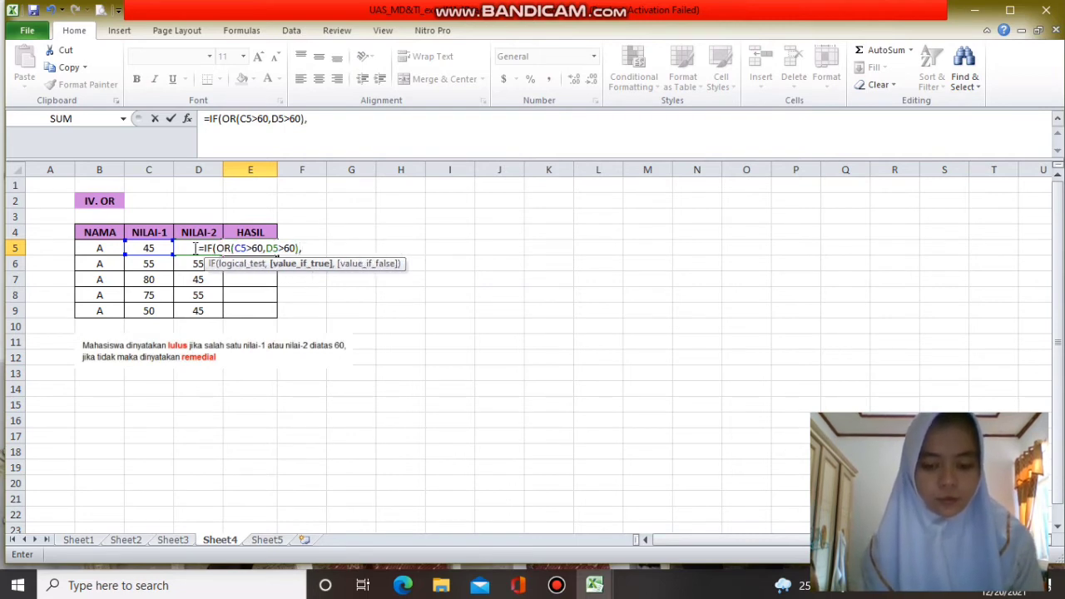
Step: Add "LULUS" as the true result of the E5 formula
type("\"")
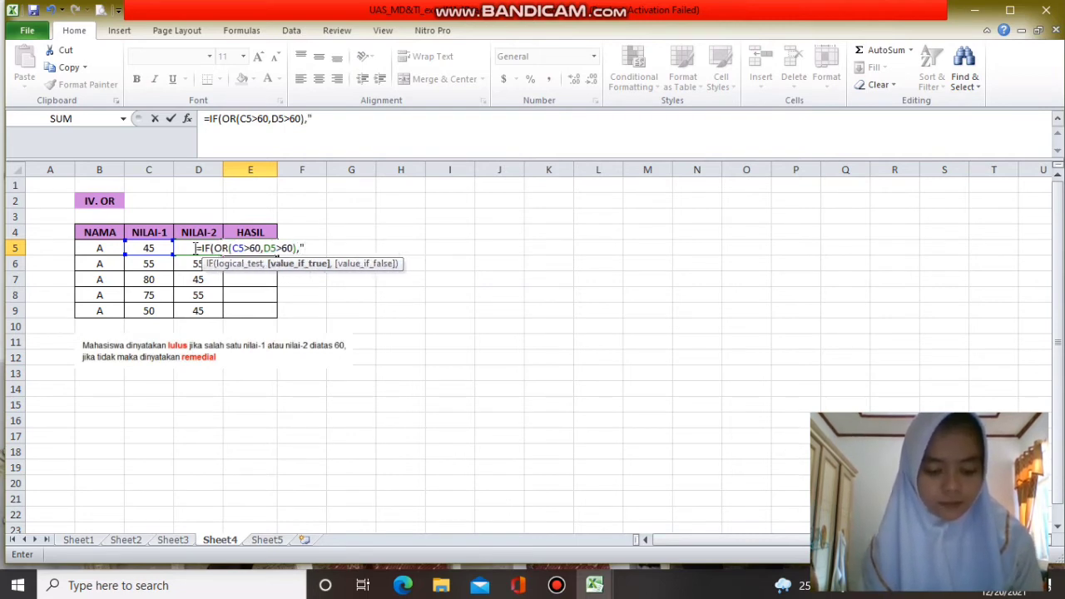
type("D")
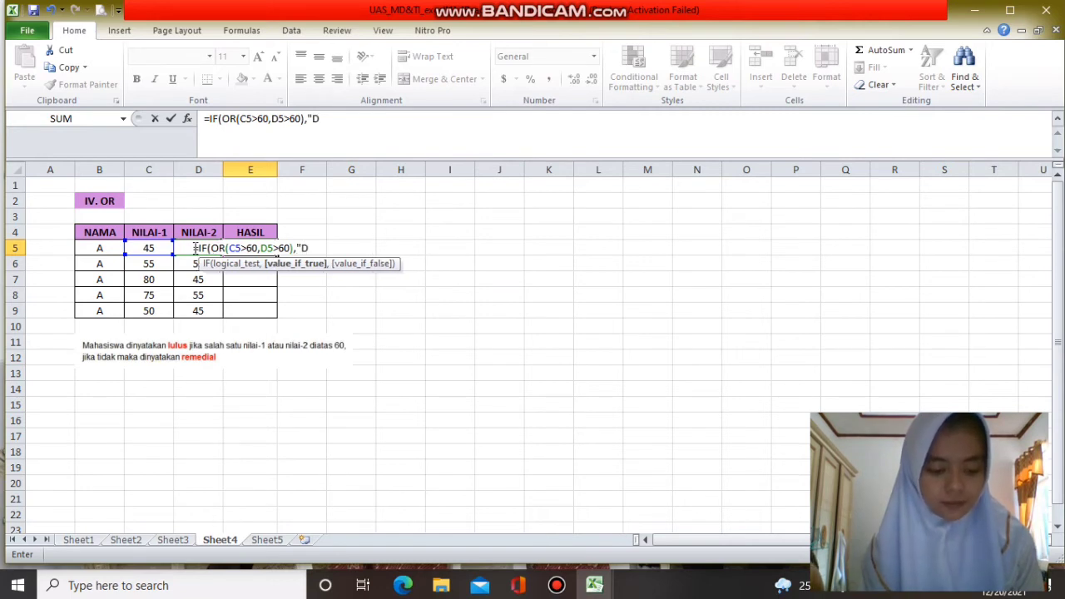
key("BackSpace")
type("LULU")
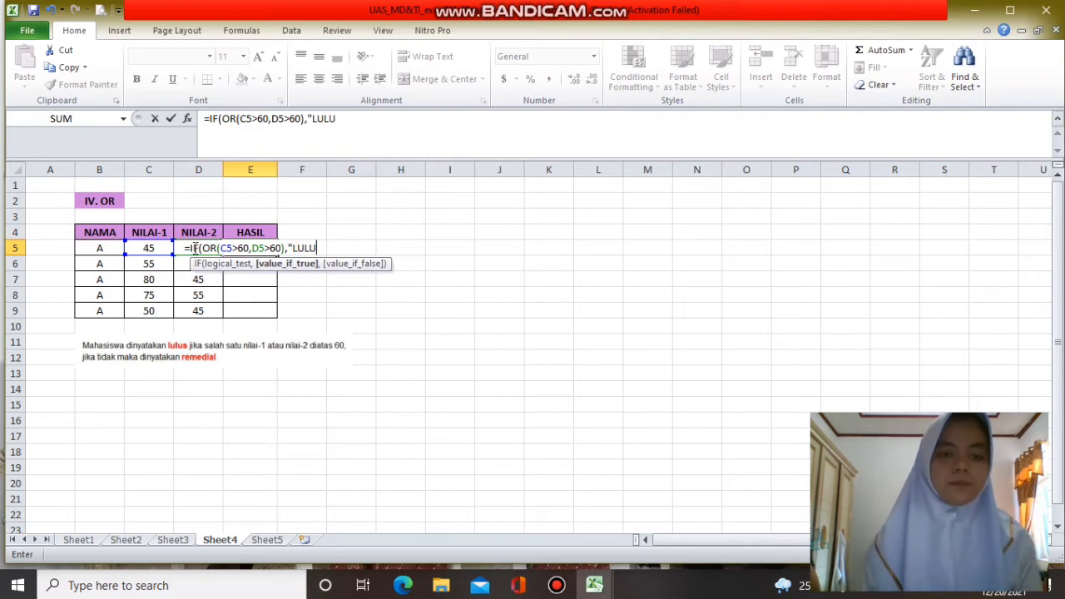
type("S\"")
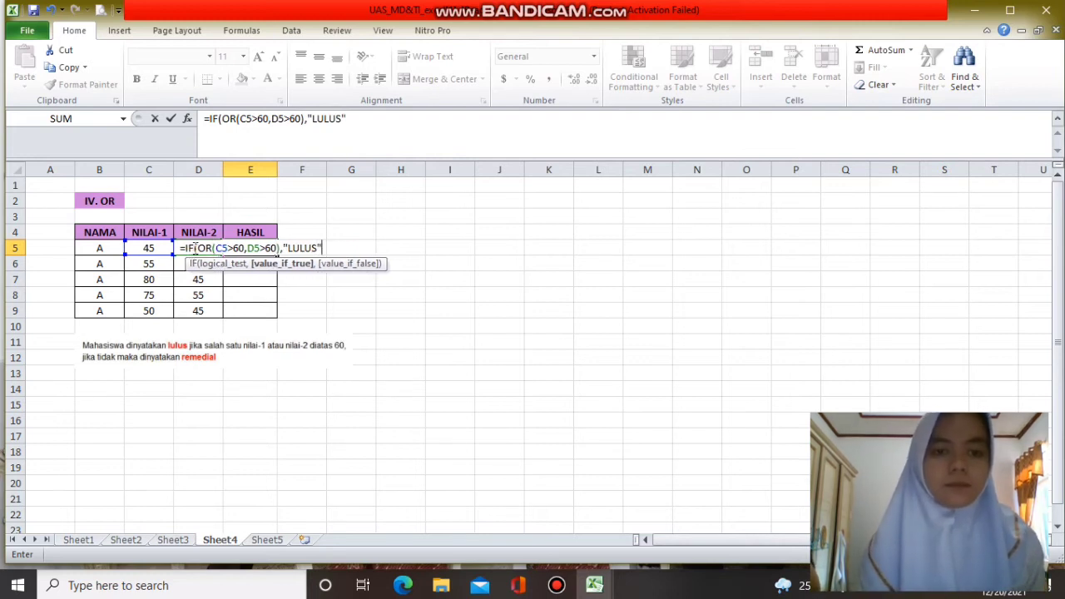
type(",")
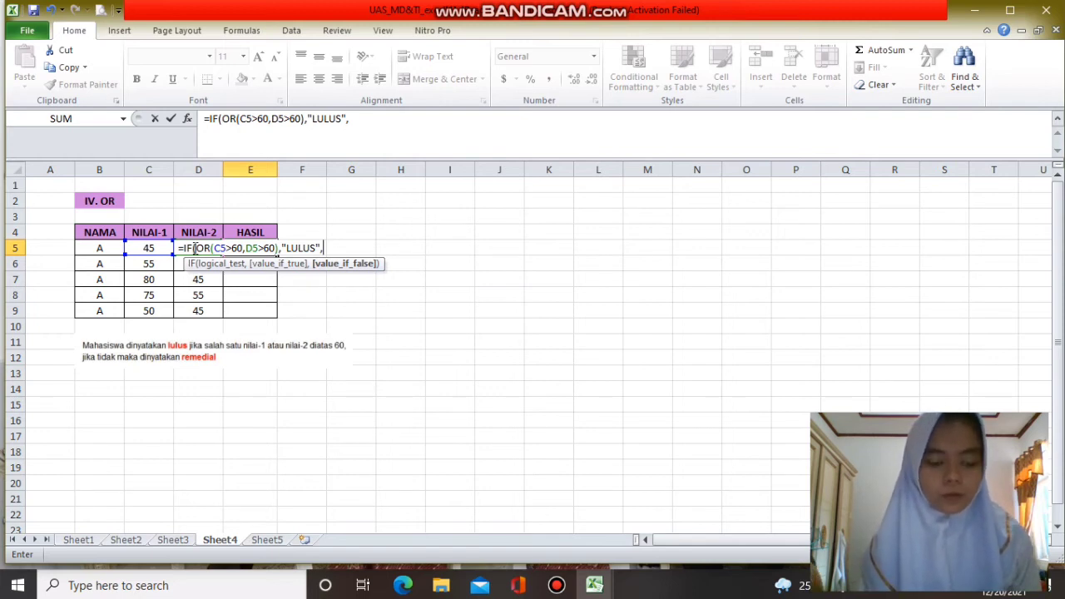
Step: Complete the E5 formula with "TIDAK LULUS" as the false result
type("\"T")
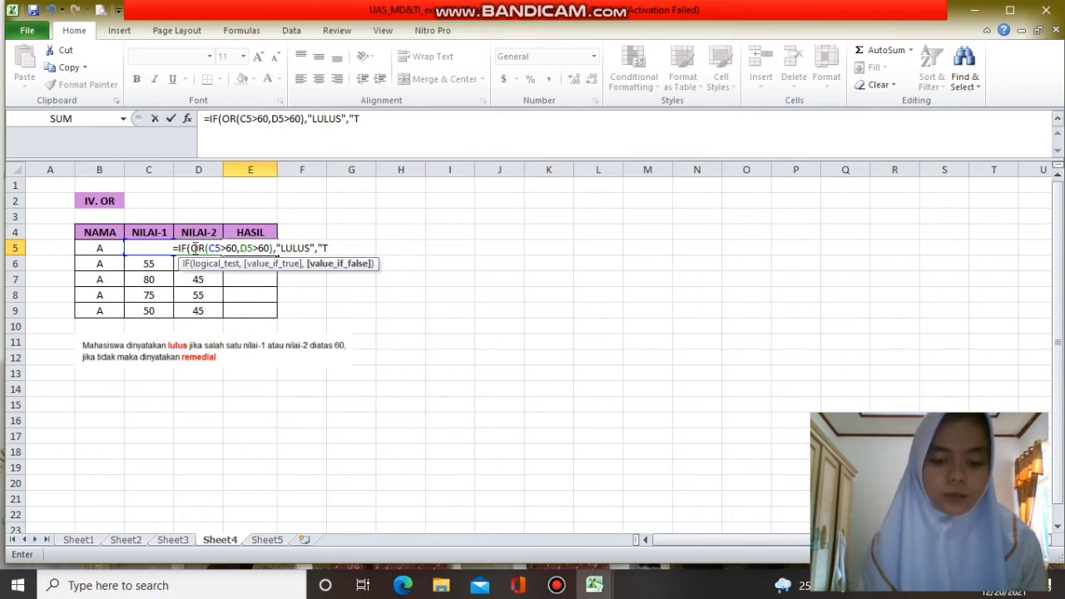
type("IDAK ")
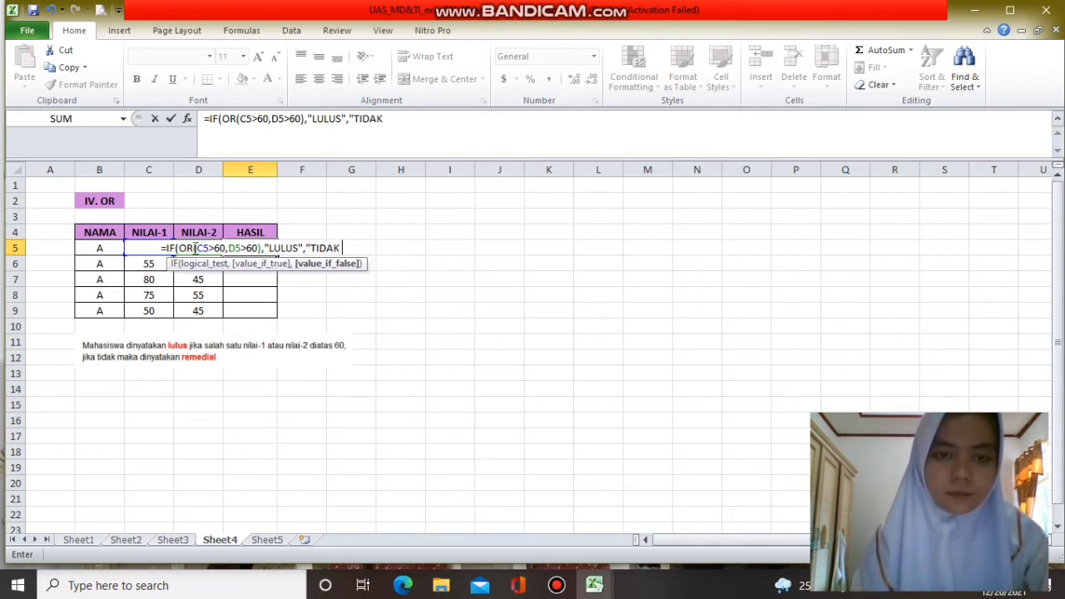
type("LUL")
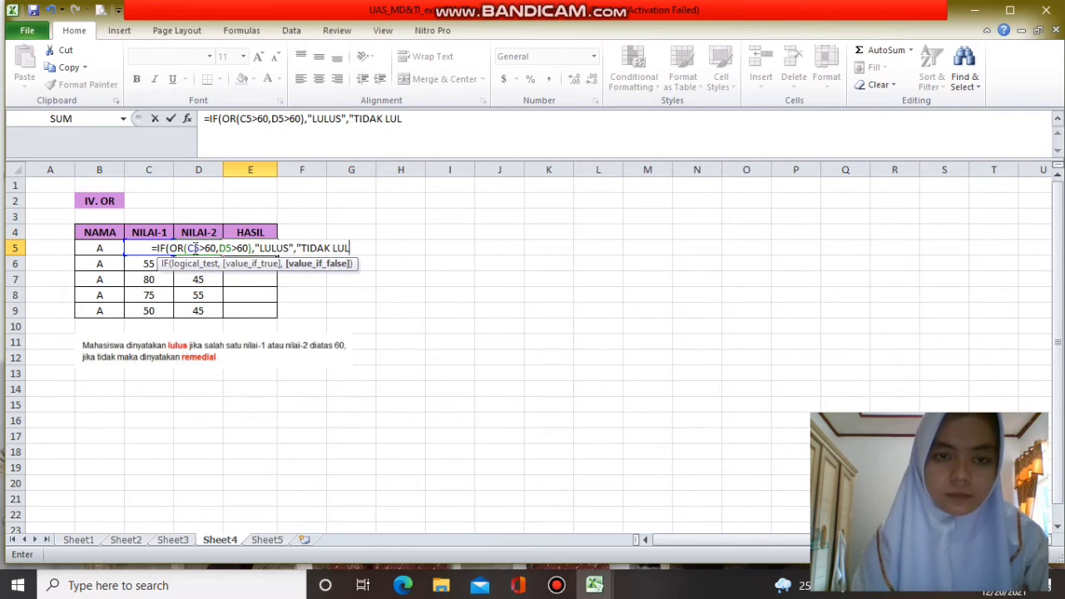
type("US\"")
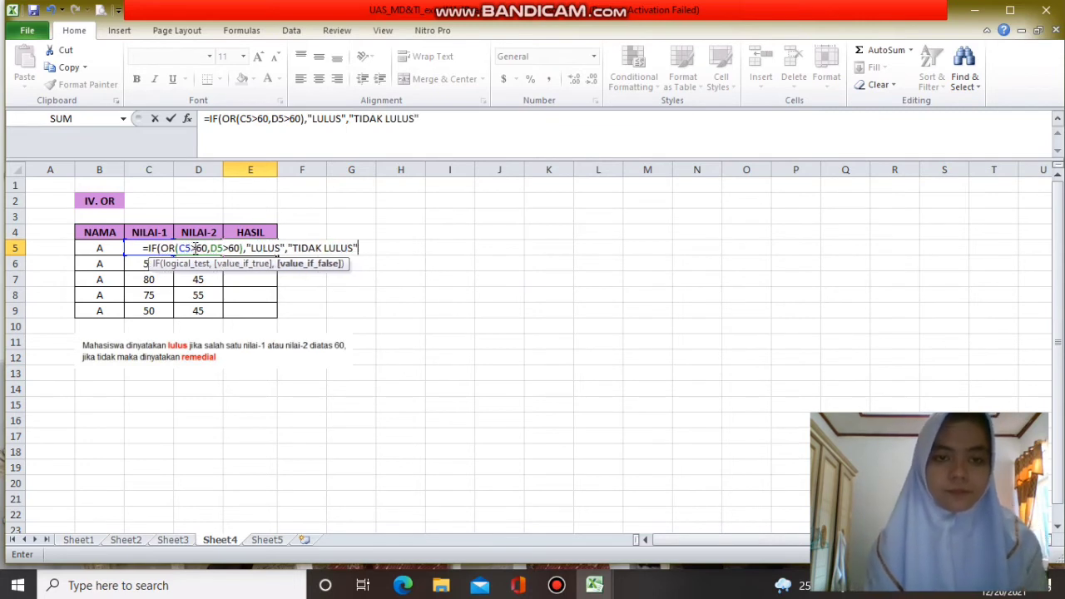
type(")")
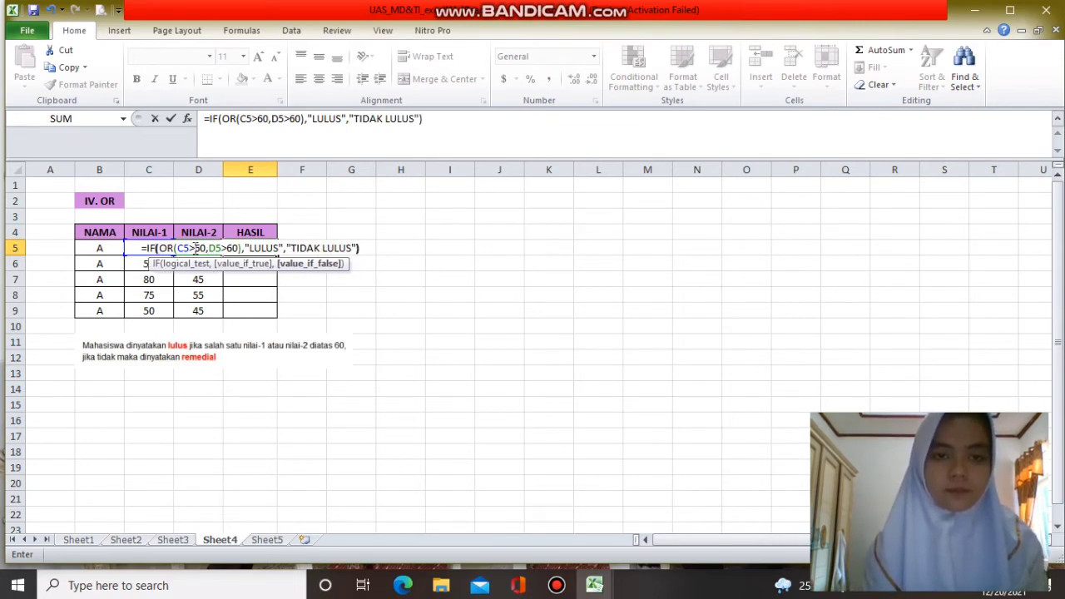
key("Return")
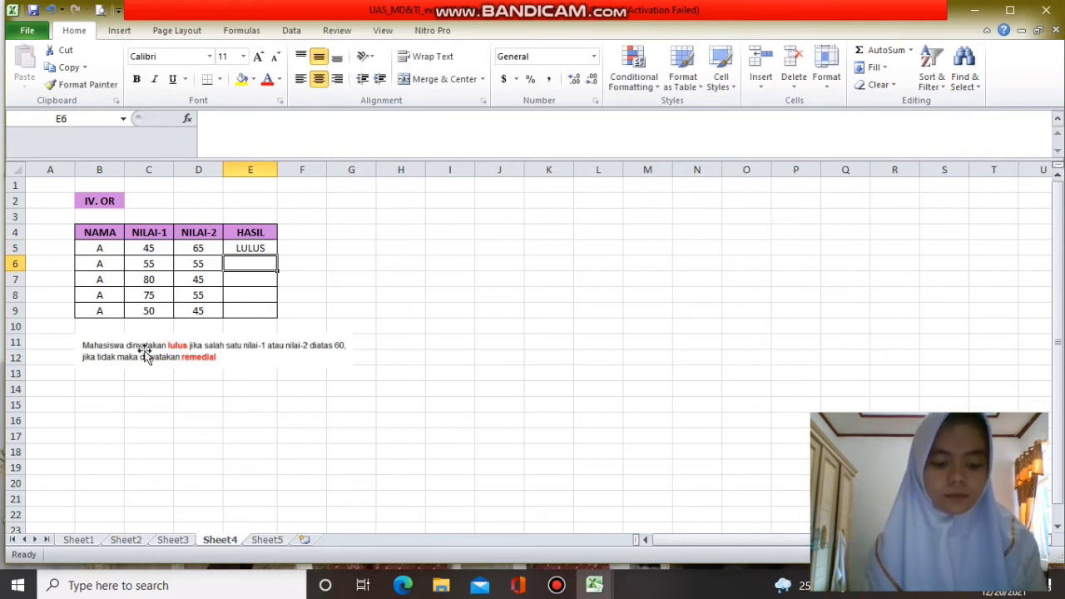
Step: Fill the E5 formula down the HASIL column to E9 and widen column E to fit the results
left_click(260, 247)
left_click_drag(278, 258, 273, 311)
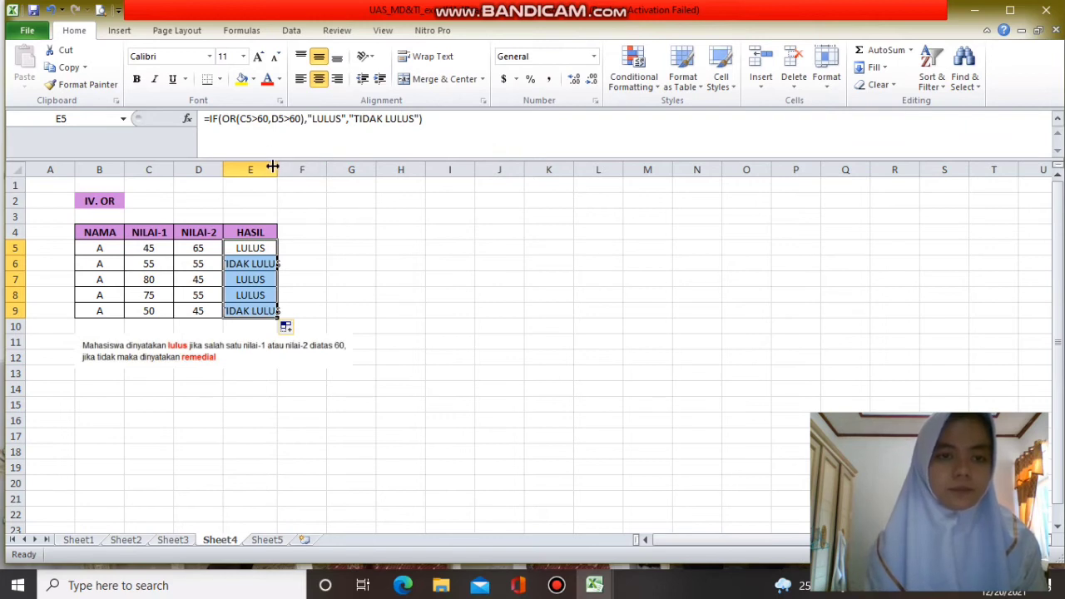
left_click_drag(278, 164, 307, 168)
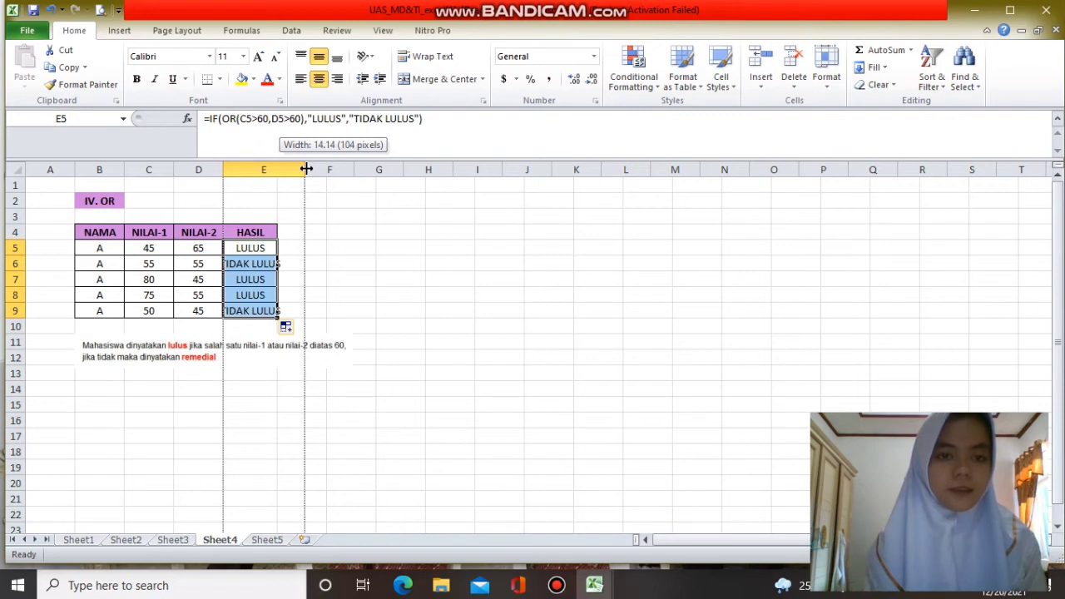
left_click_drag(306, 169, 314, 171)
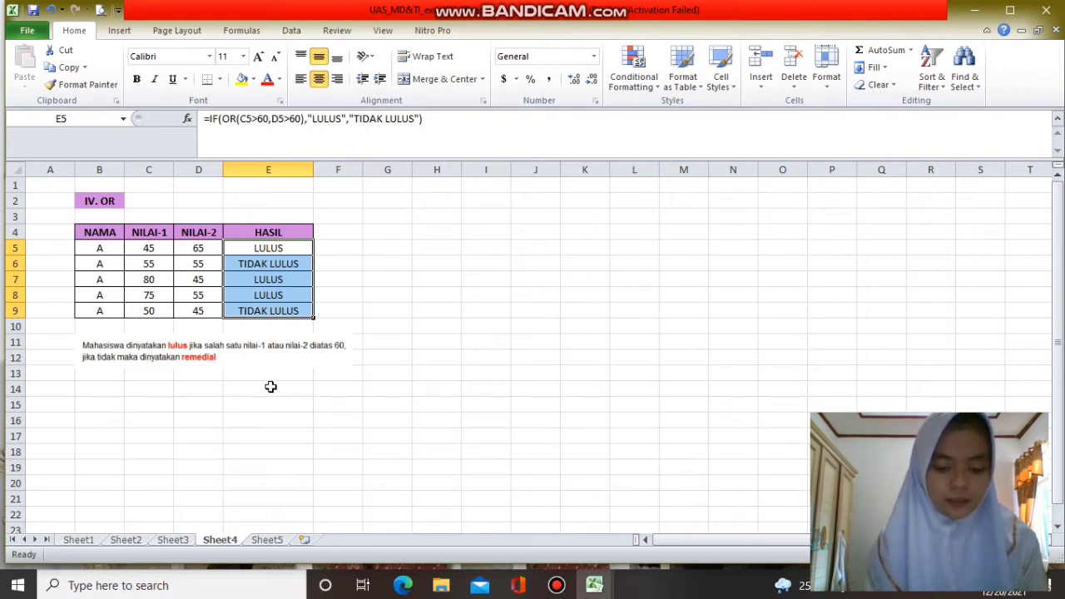
Step: Open Sheet5 and examine the inpatient table and the Ketentuan rules for disease name, room class, rent, discount and amount payable
left_click(267, 539)
scroll(295, 383, "down", 2)
scroll(295, 382, "up", 2)
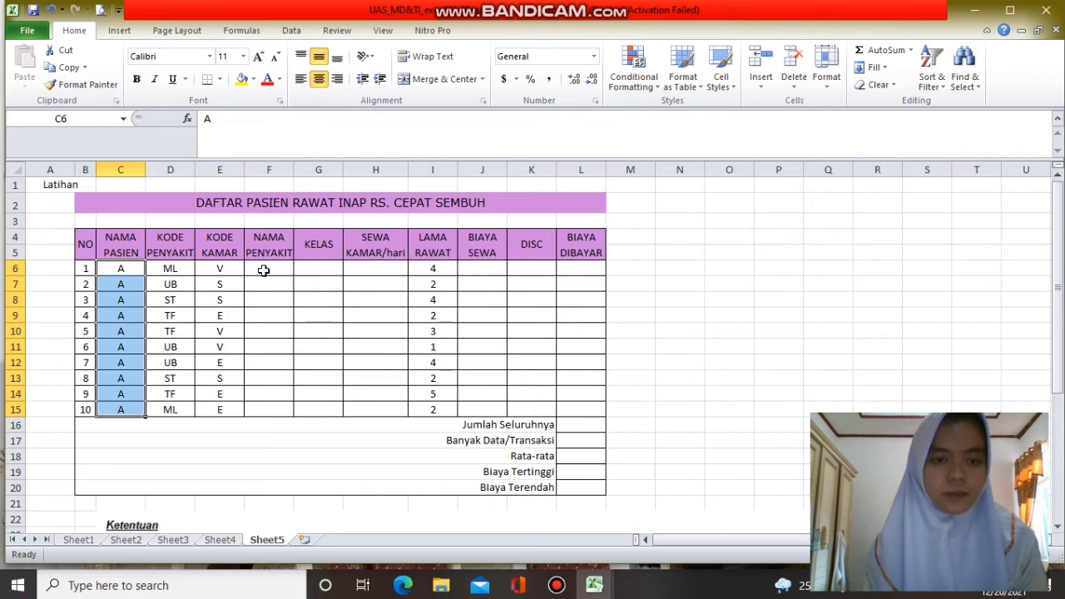
scroll(264, 283, "down", 4)
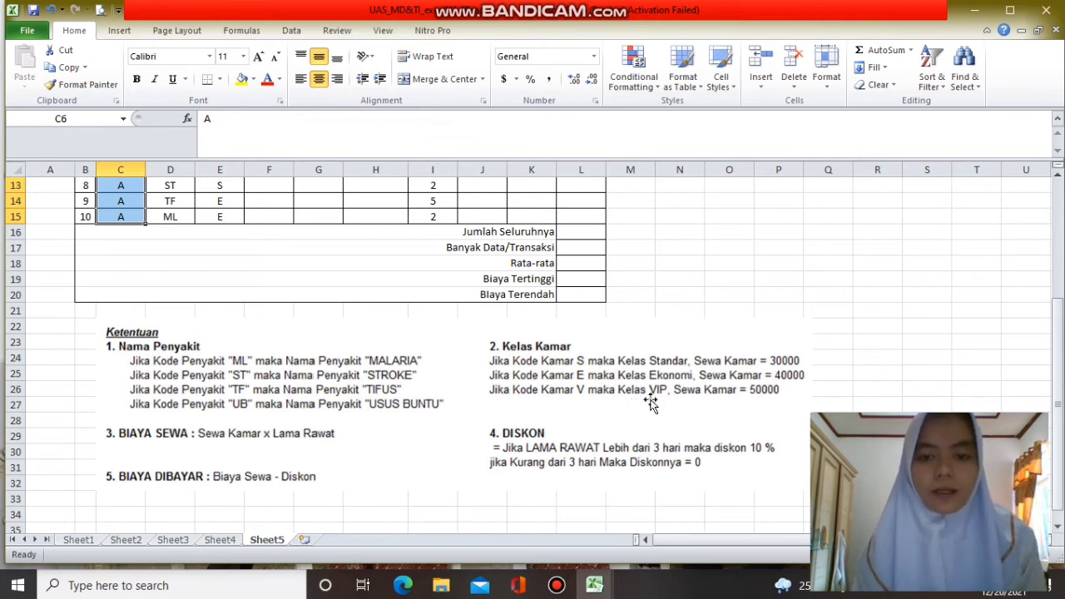
scroll(574, 389, "up", 4)
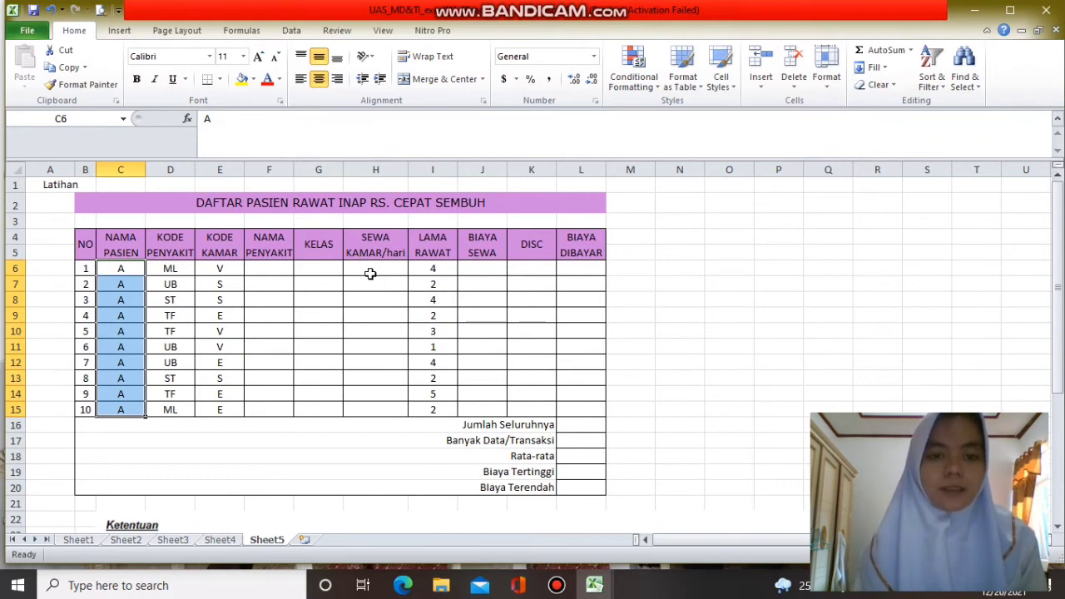
scroll(494, 352, "down", 6)
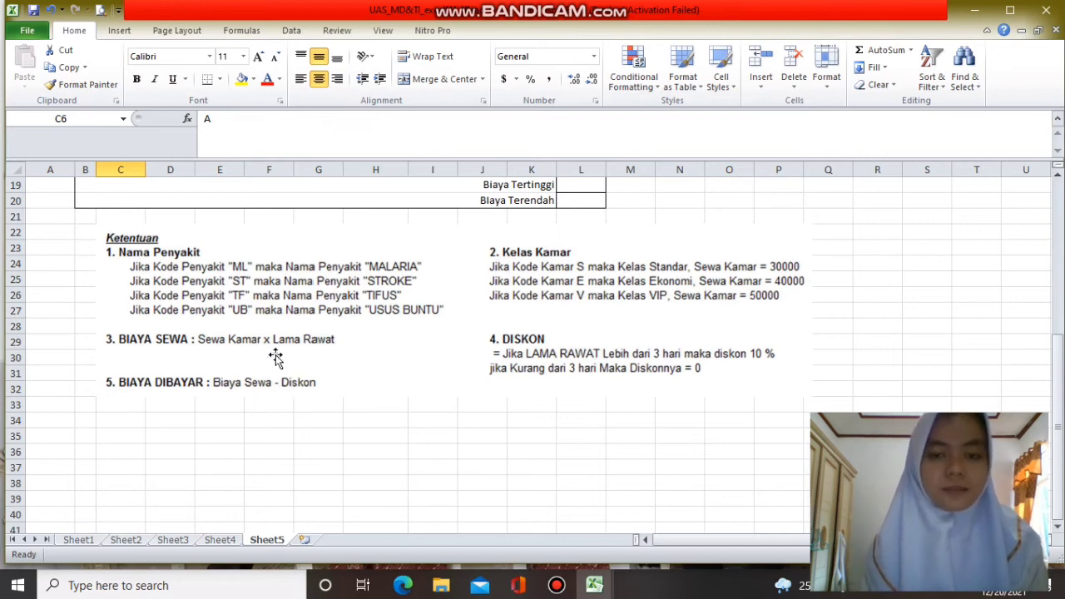
scroll(295, 350, "up", 2)
scroll(280, 344, "up", 4)
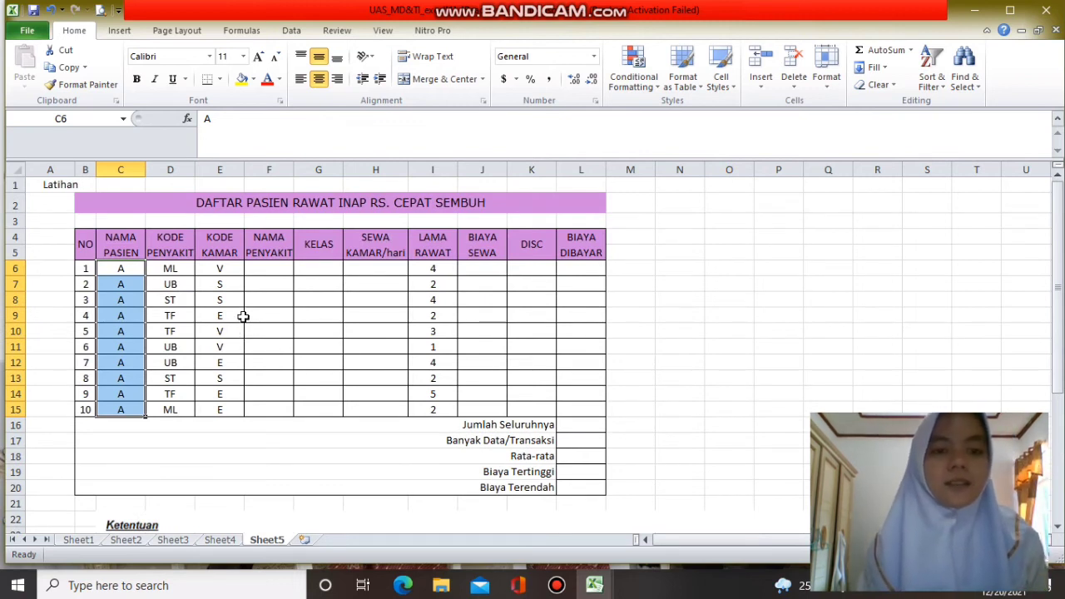
Step: Start the NAMA PENYAKIT formula in F6 as an IF that tests whether D6 equals "ML"
left_click(266, 271)
left_click(257, 121)
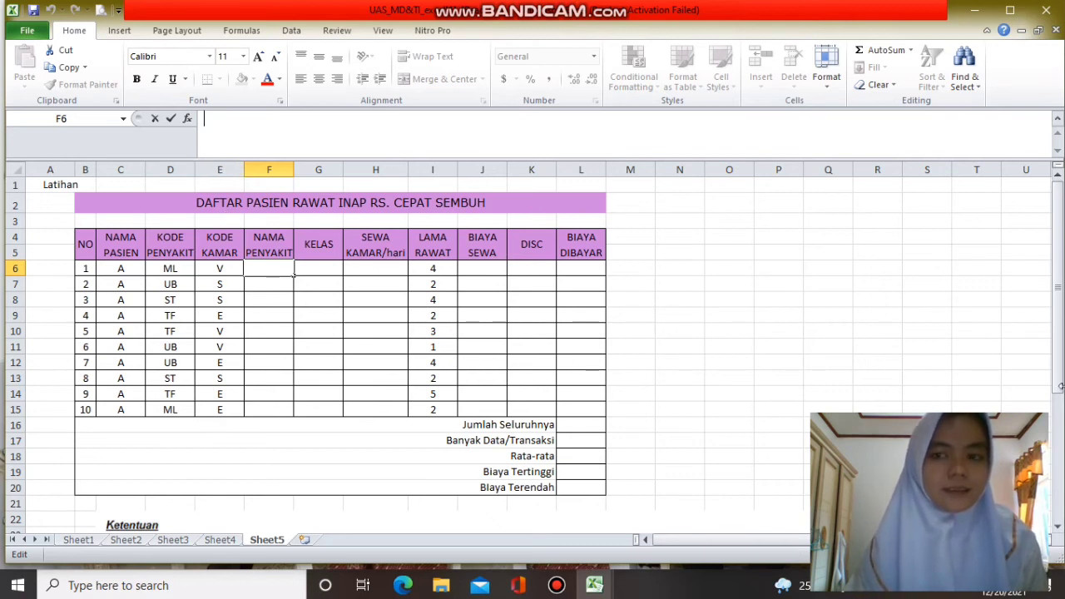
left_click_drag(1058, 376, 1057, 446)
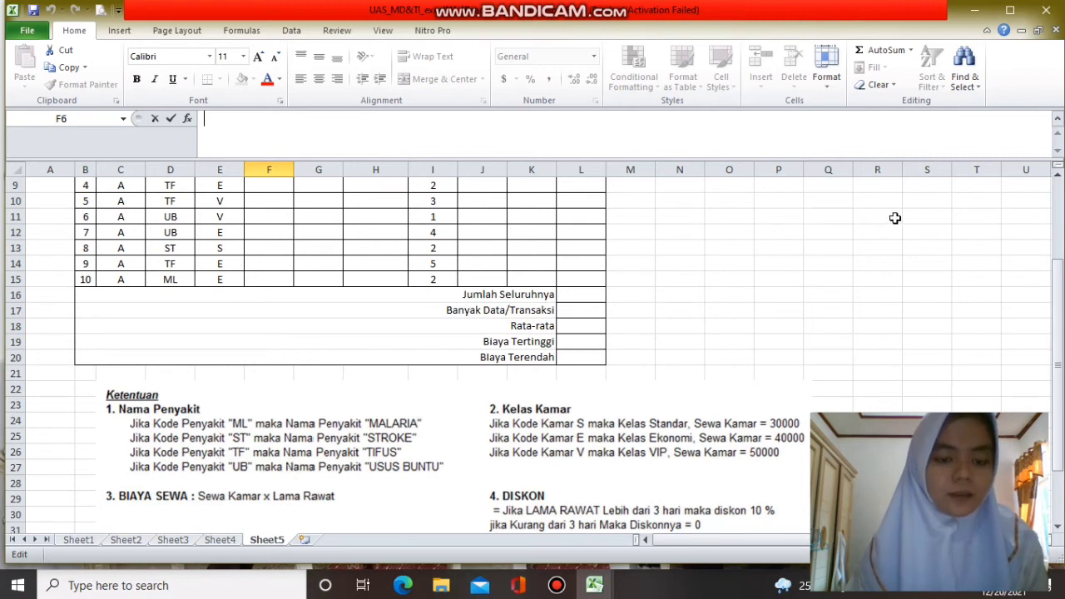
left_click_drag(1059, 298, 1057, 266)
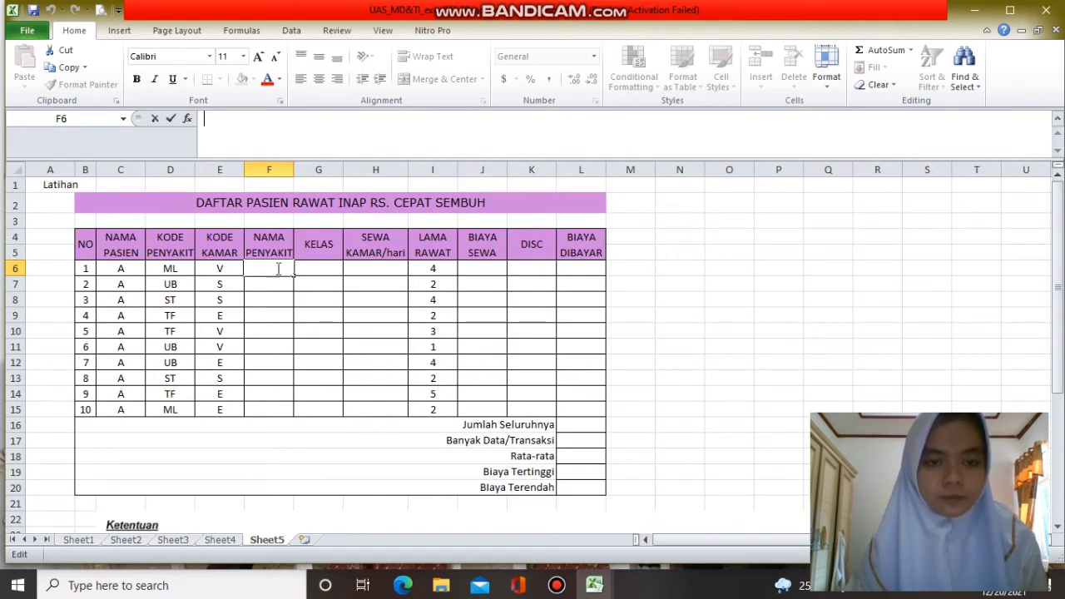
left_click(252, 118)
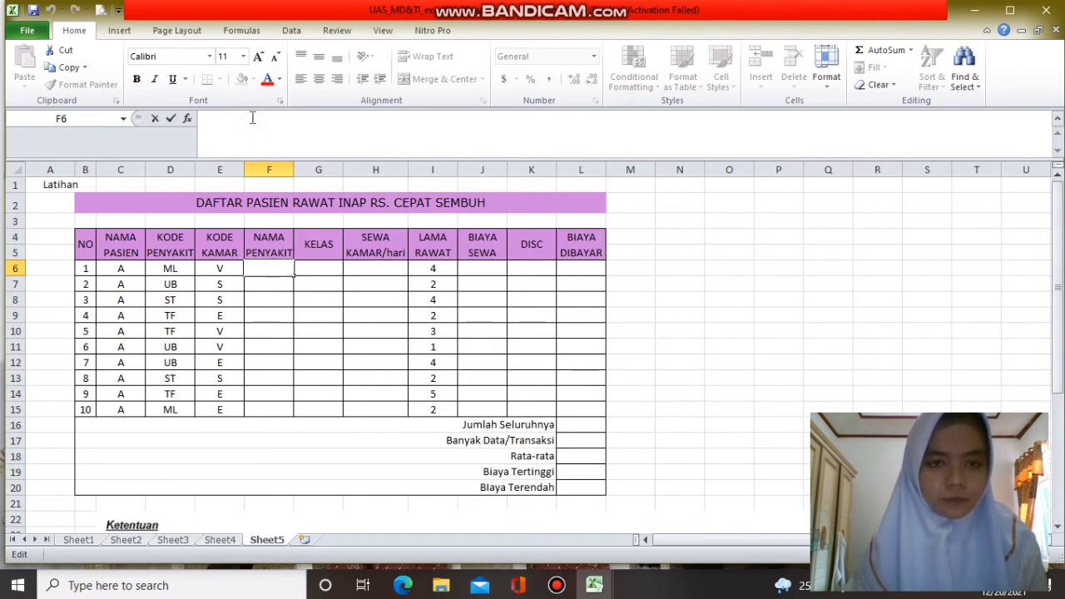
type("=IF")
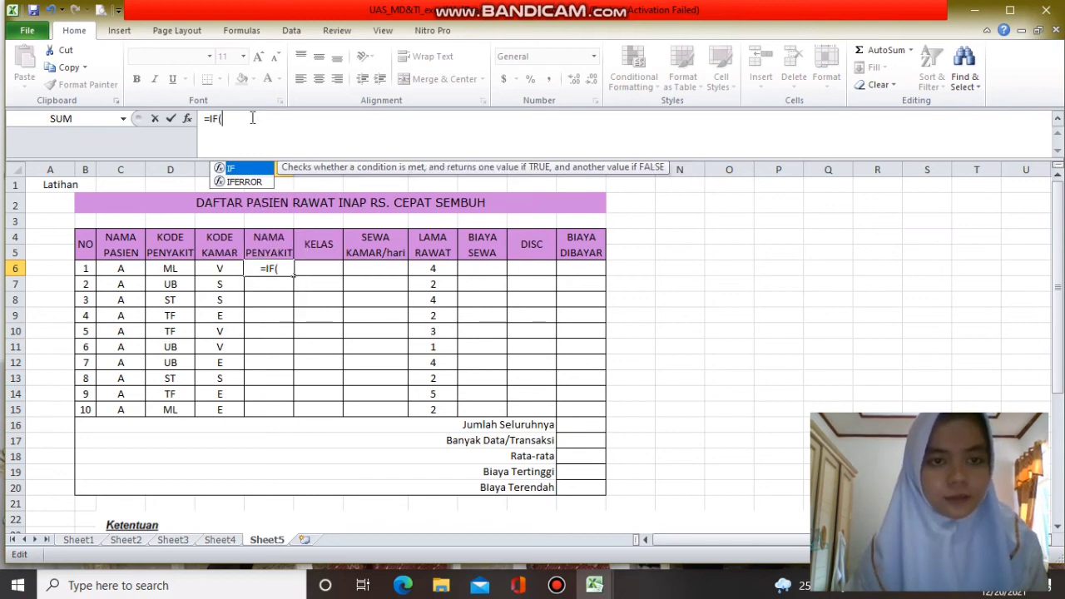
type("(")
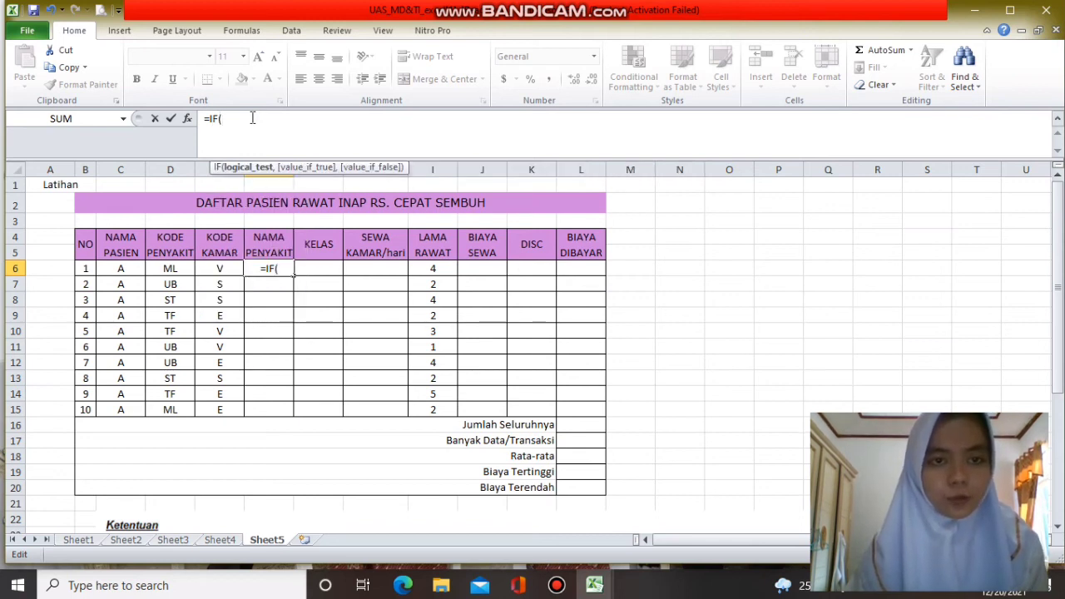
left_click(166, 270)
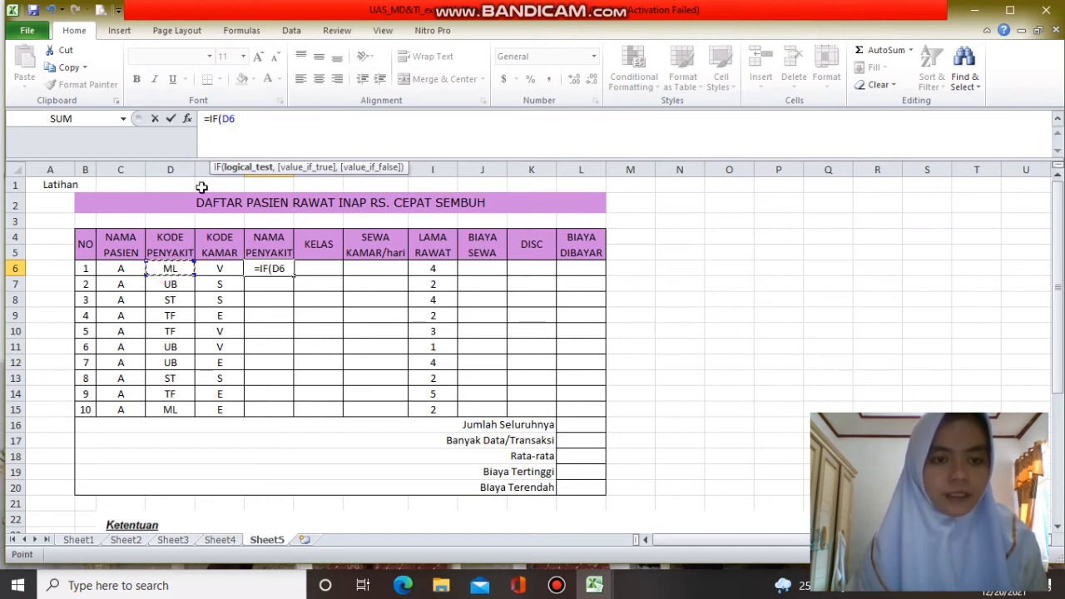
type("=")
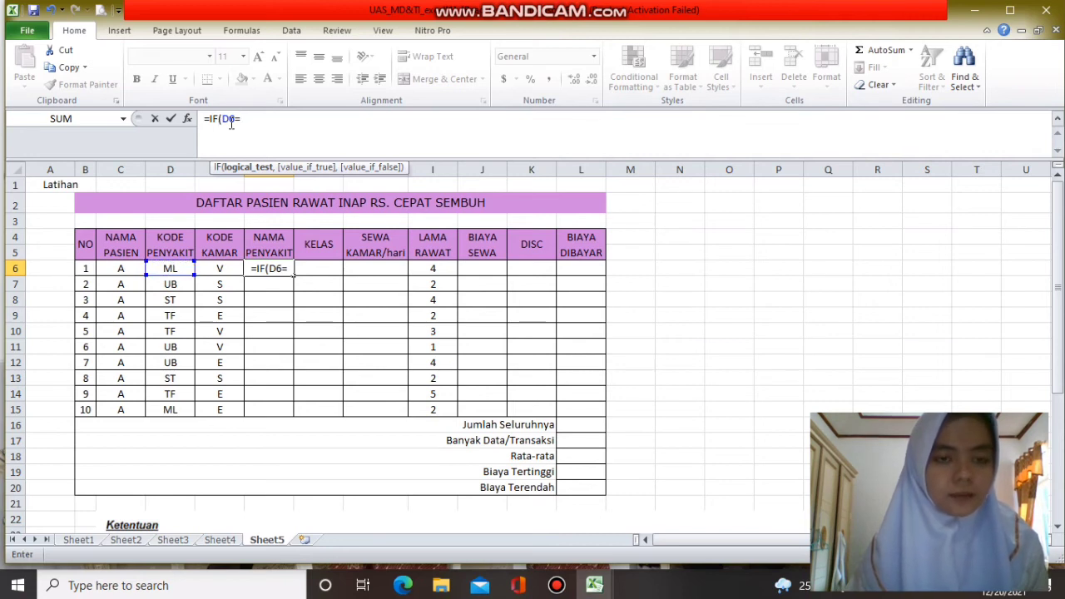
type("\"ML\"")
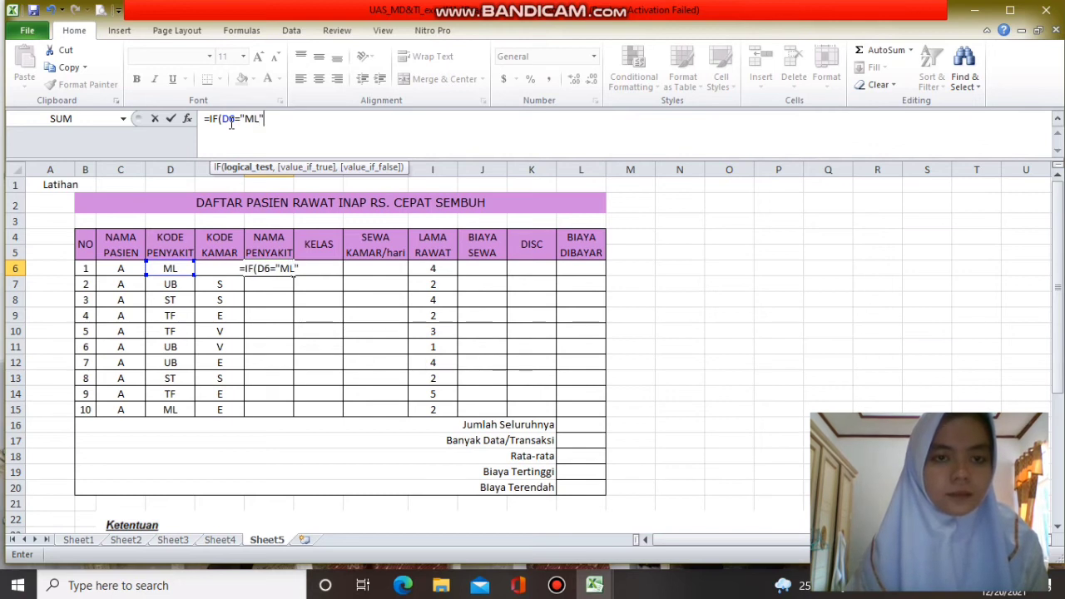
Step: Add "MALARIA" as the true result of the F6 formula
type(",")
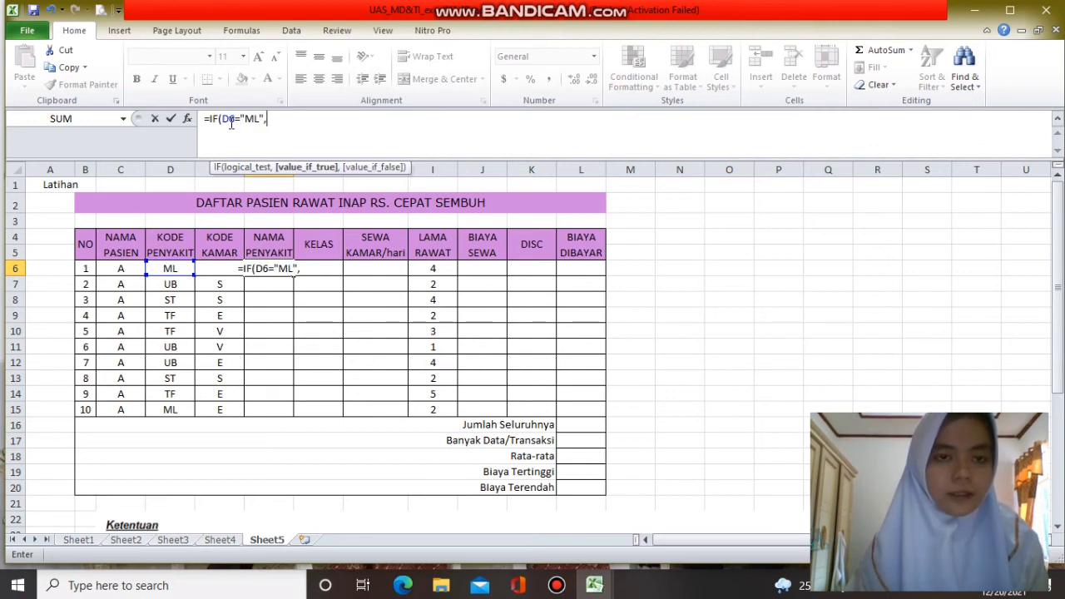
type("\"P")
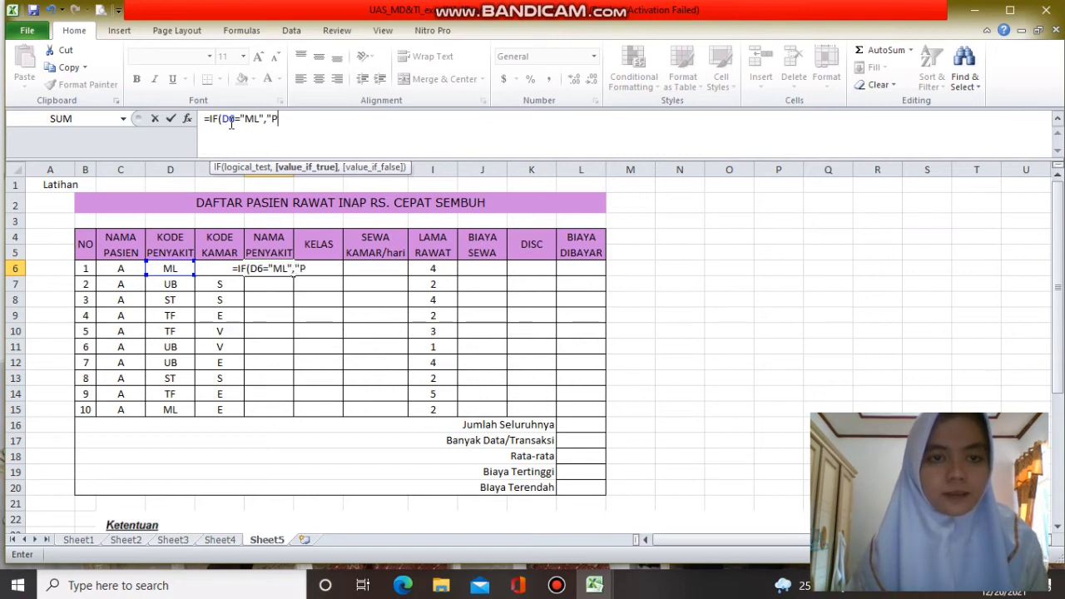
key("BackSpace")
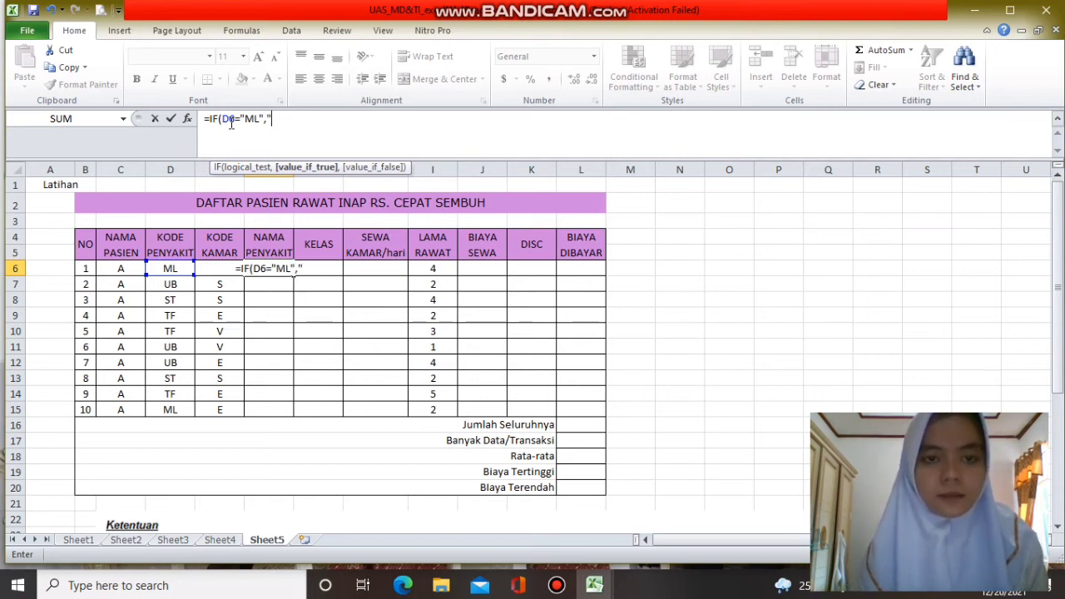
type("MALAR")
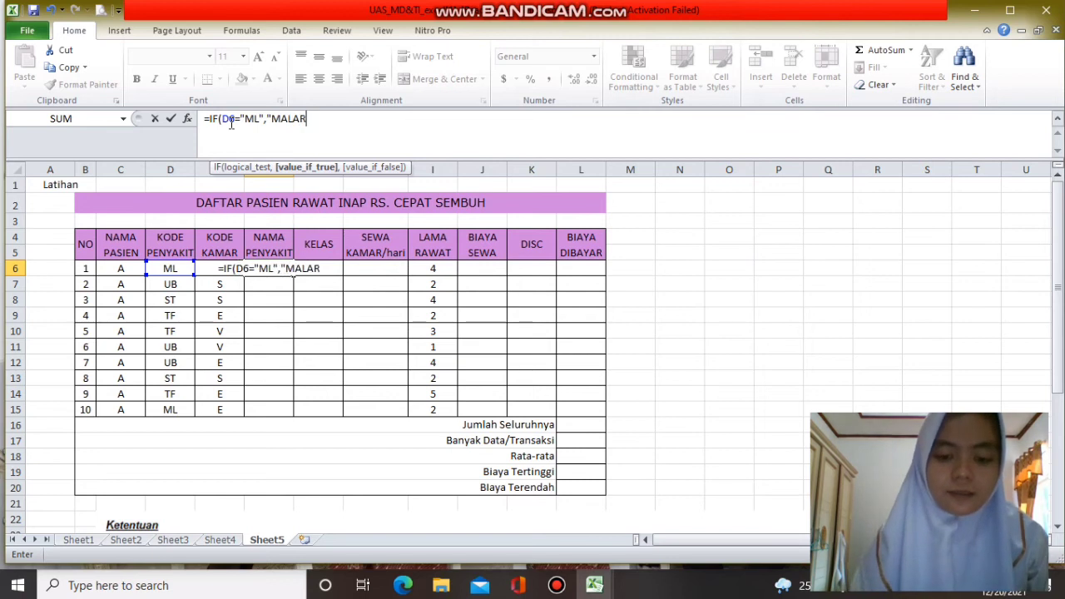
type("IA\"")
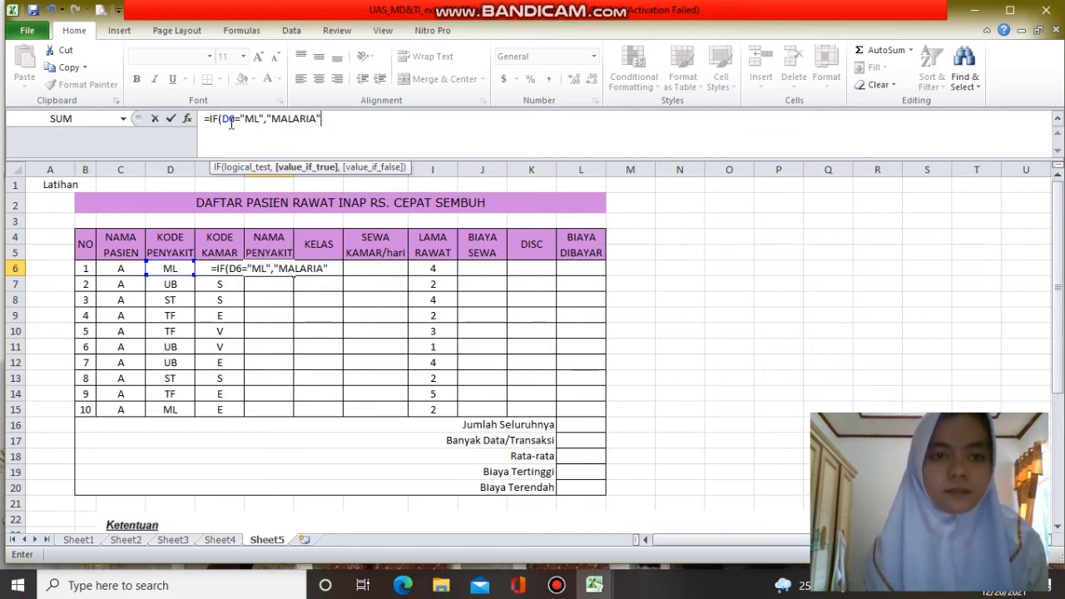
Step: Open a nested IF as the false result of the F6 formula
type(",")
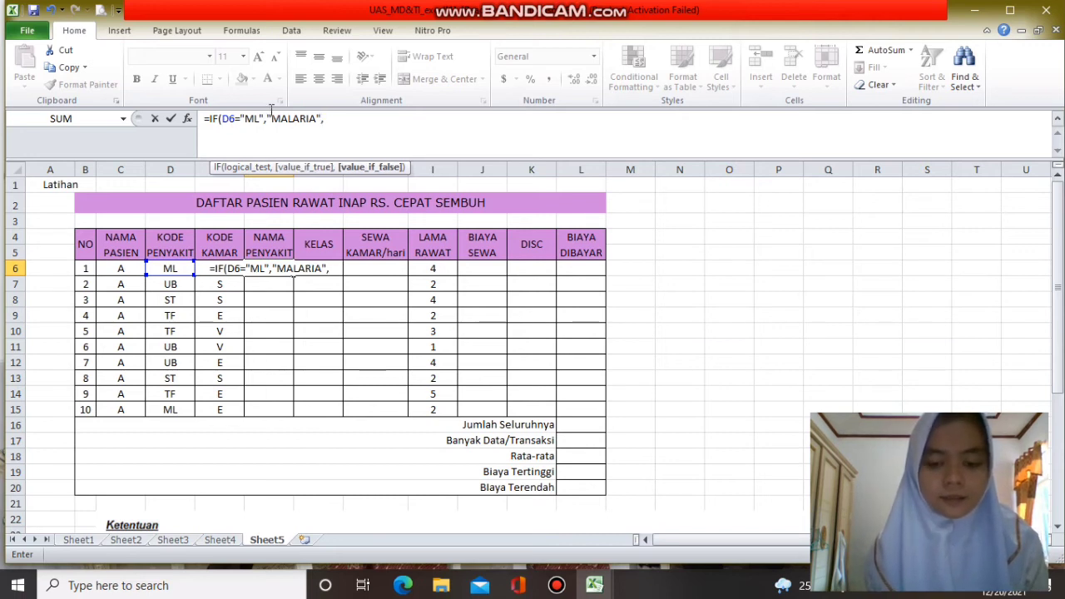
type("IF")
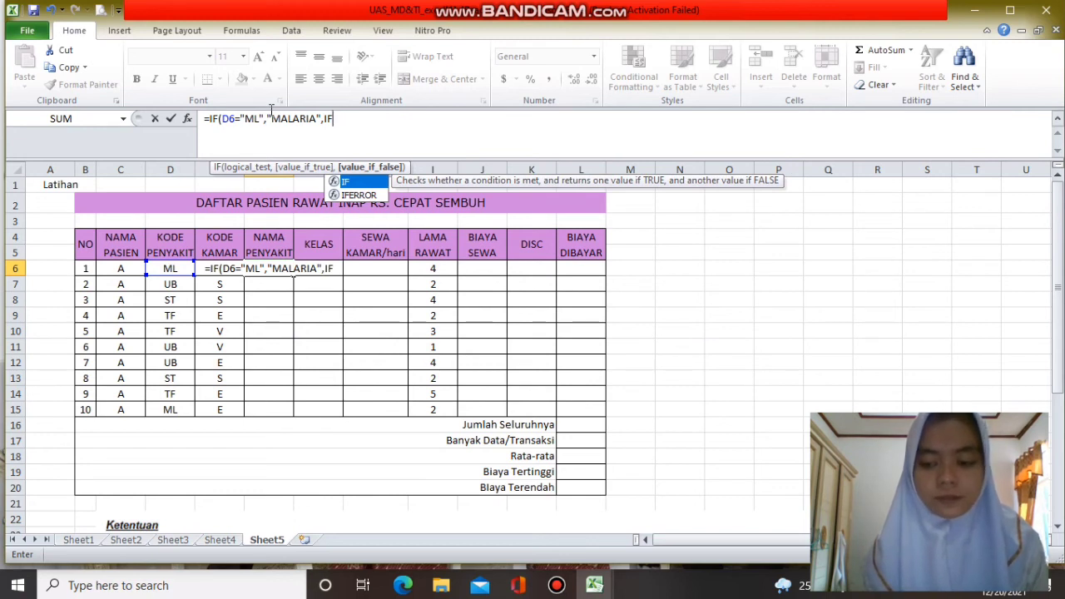
type("(")
key("Return")
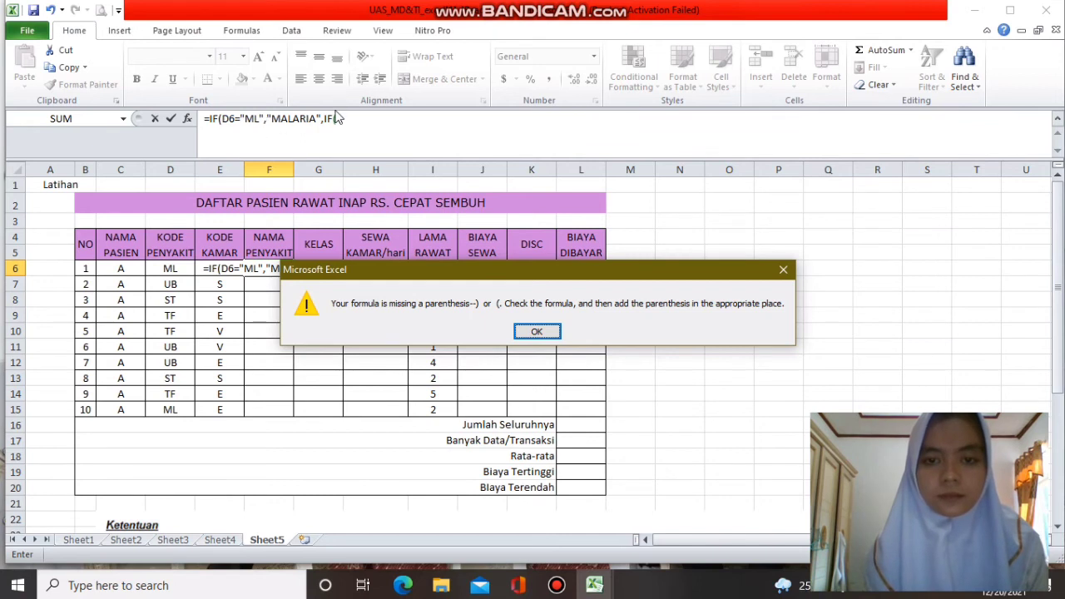
left_click(517, 331)
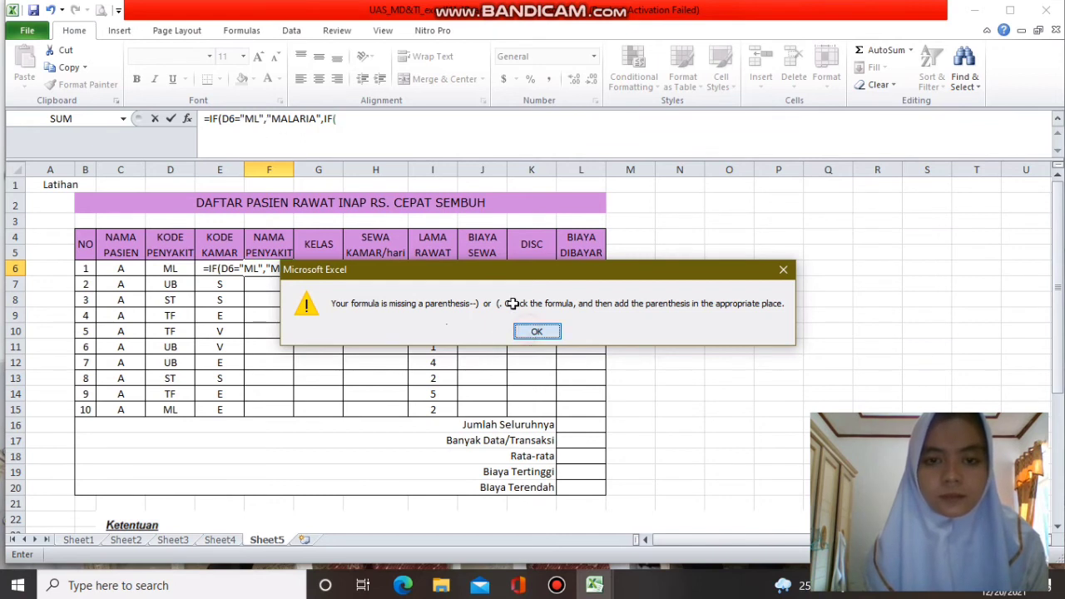
left_click(385, 127)
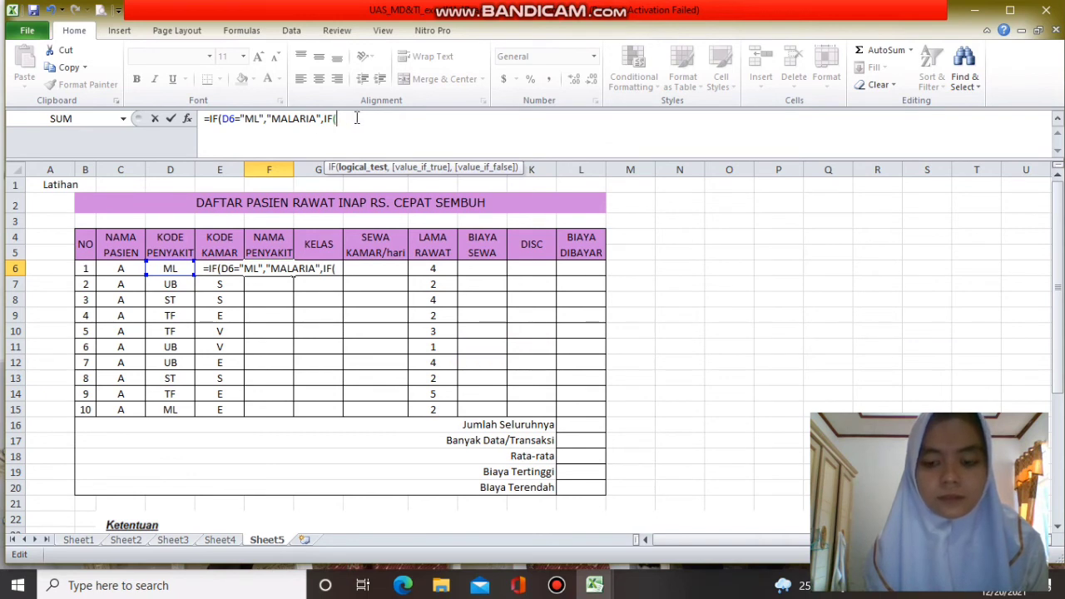
key("BackSpace")
key("BackSpace")
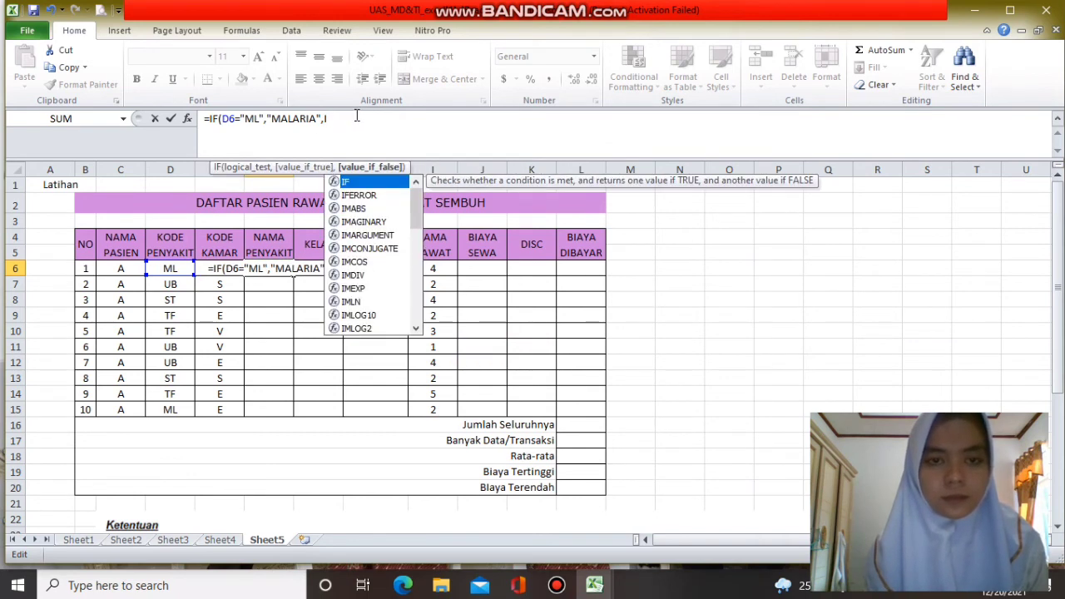
type("F")
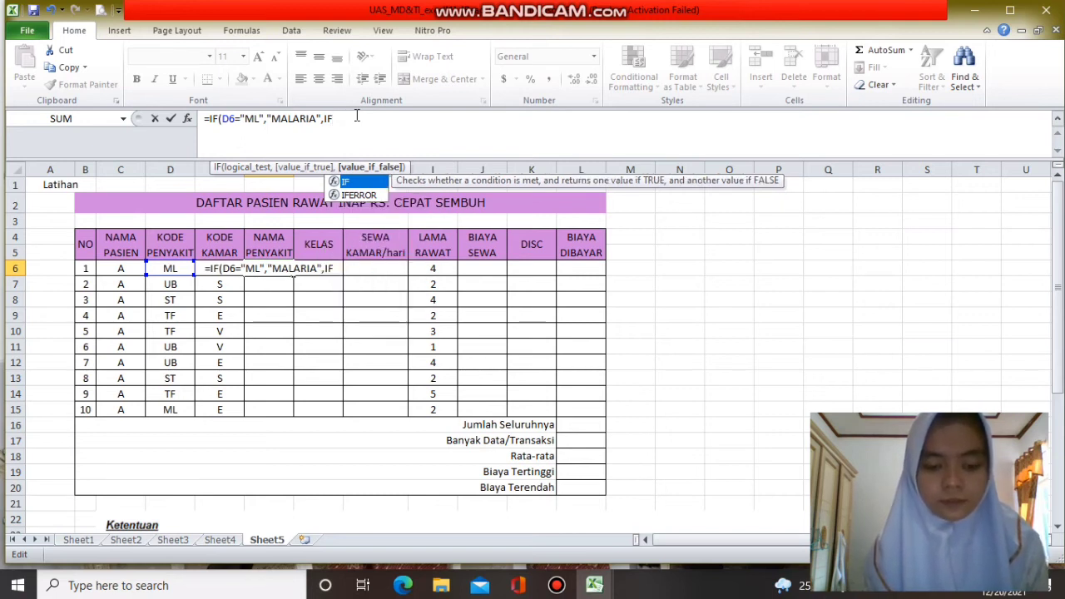
type("(")
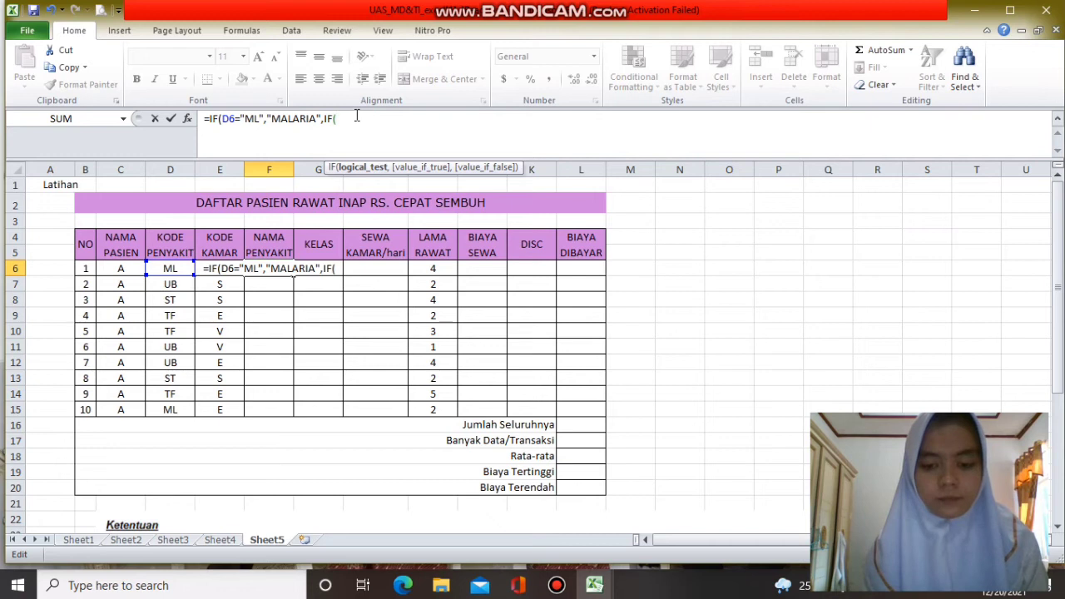
Step: Make the nested IF in F6 test whether D6 equals "ST" and return "STROKE" when true
left_click(178, 268)
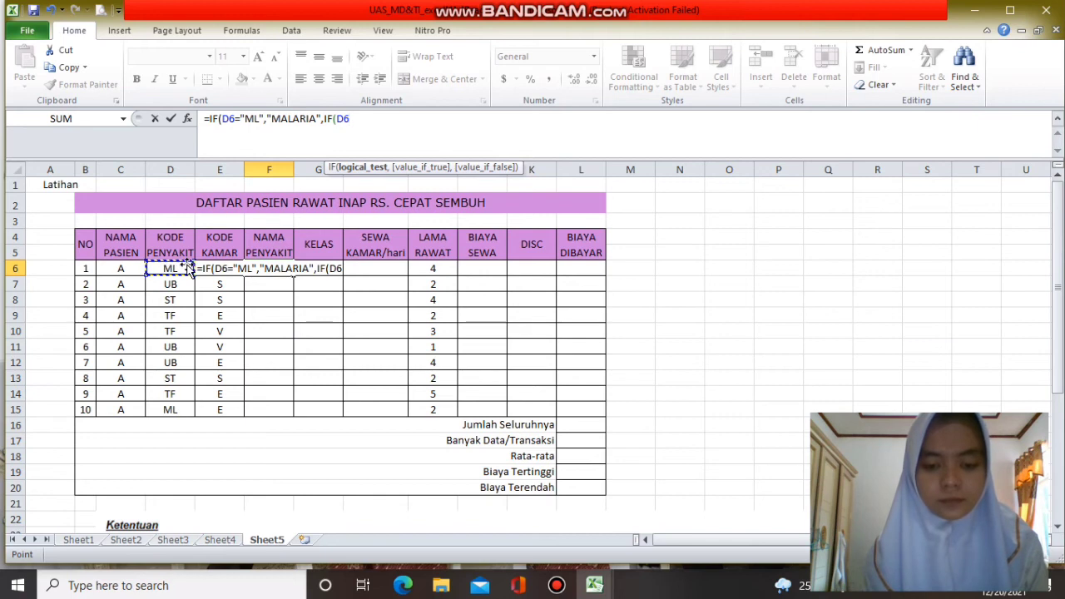
type("=\"")
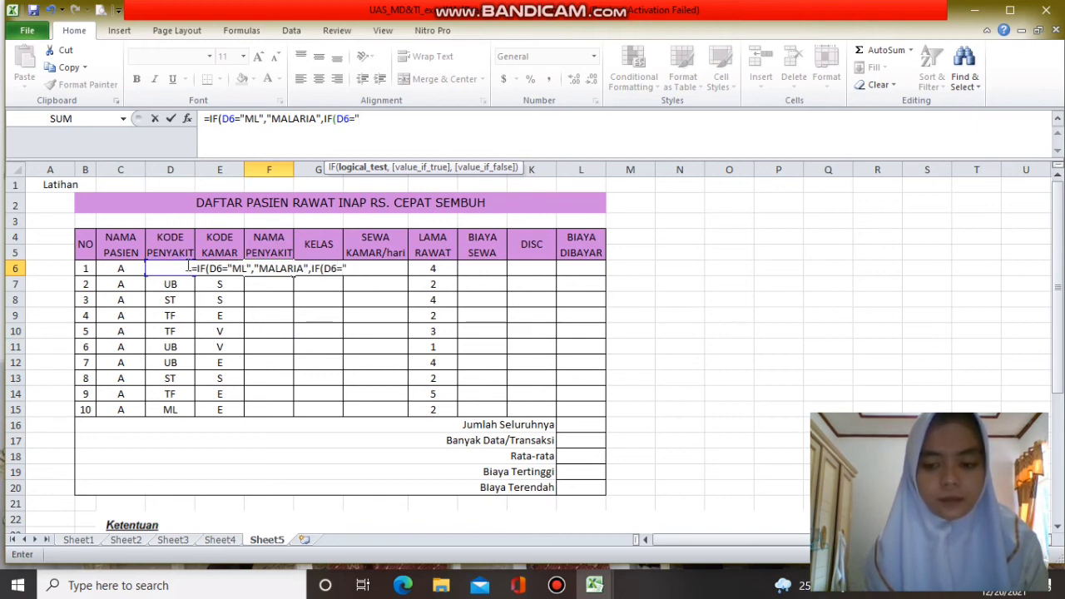
type("ST")
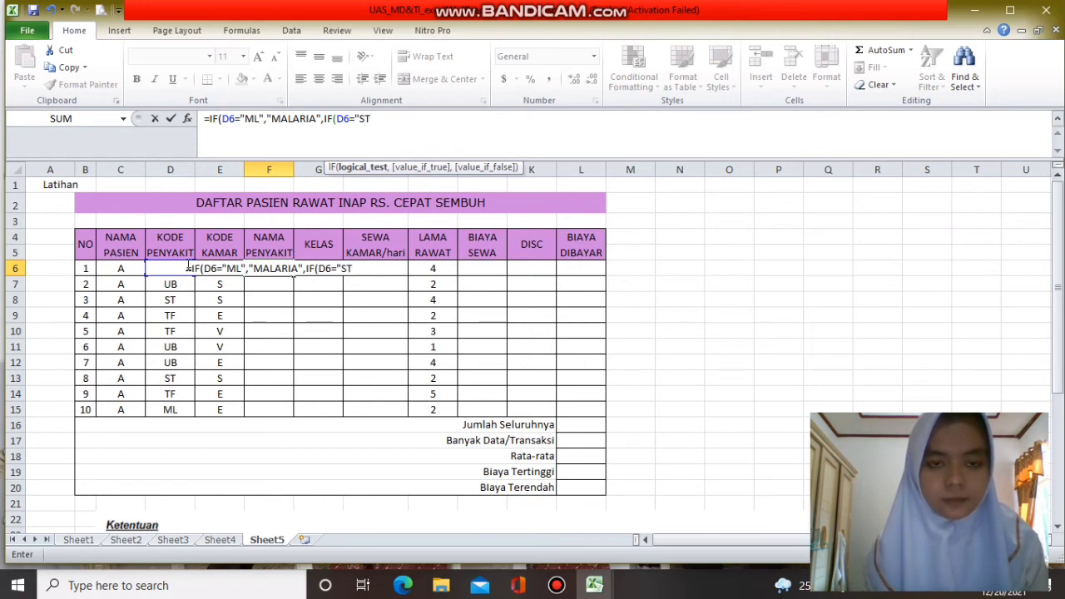
type("\",\"")
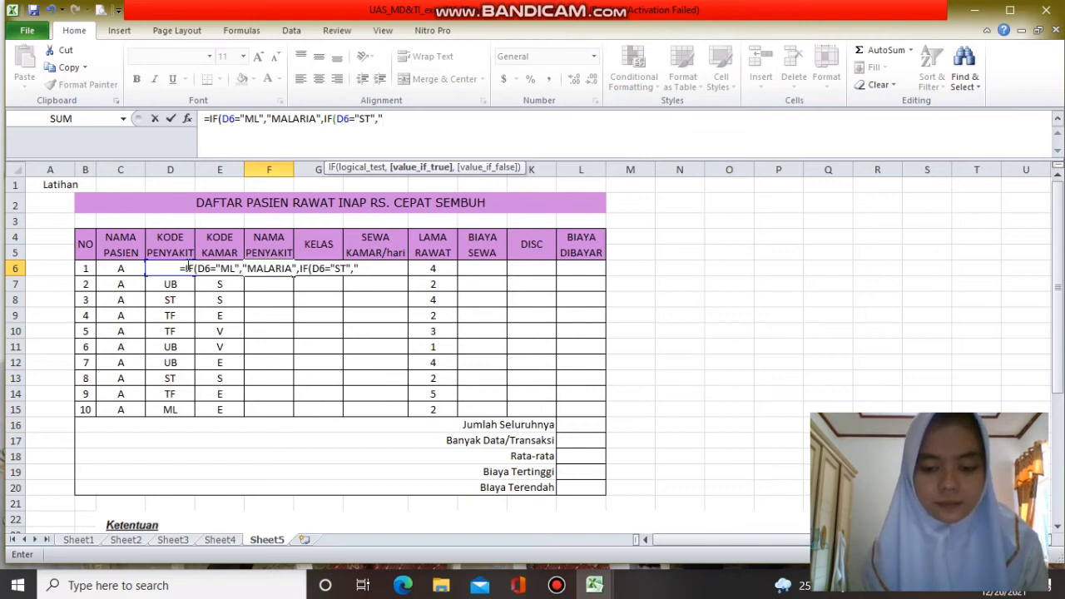
type("STO")
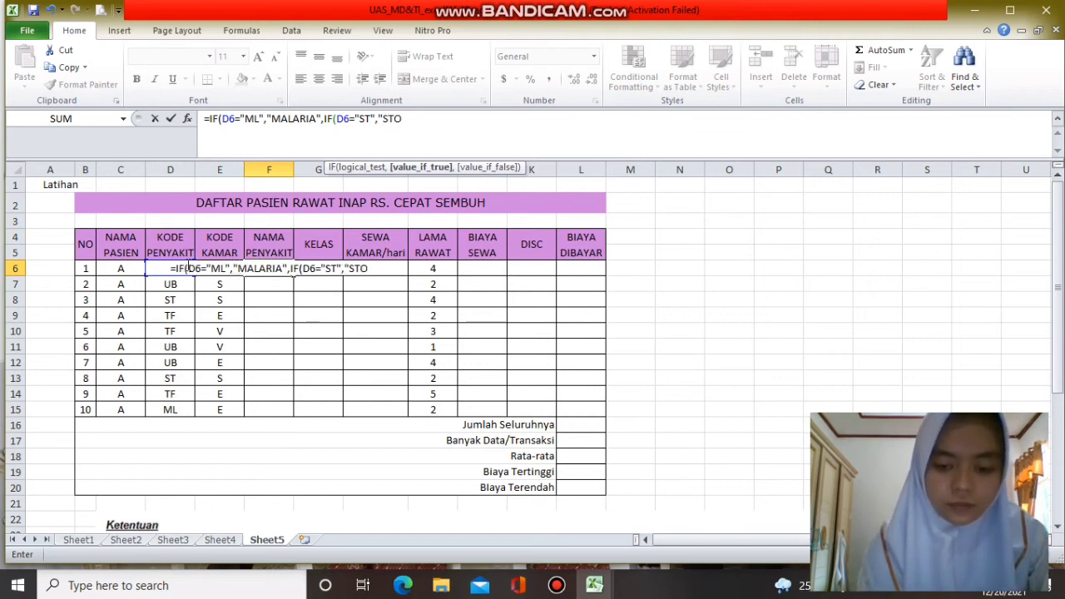
key("BackSpace")
type("ROKE\"")
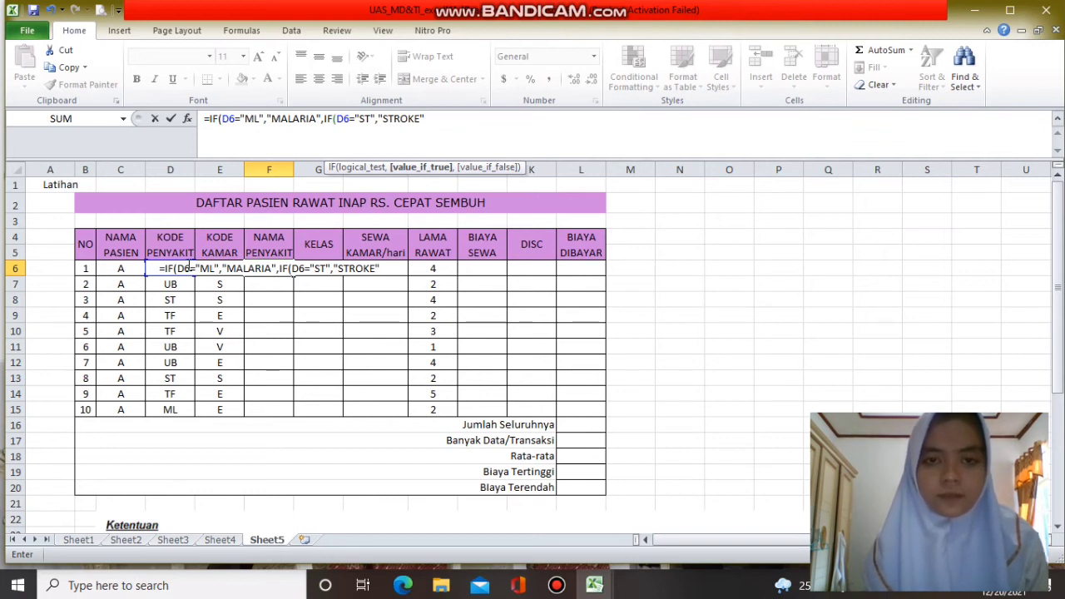
Step: Nest a third IF in the F6 formula that tests whether D6 equals "TF"
type(",")
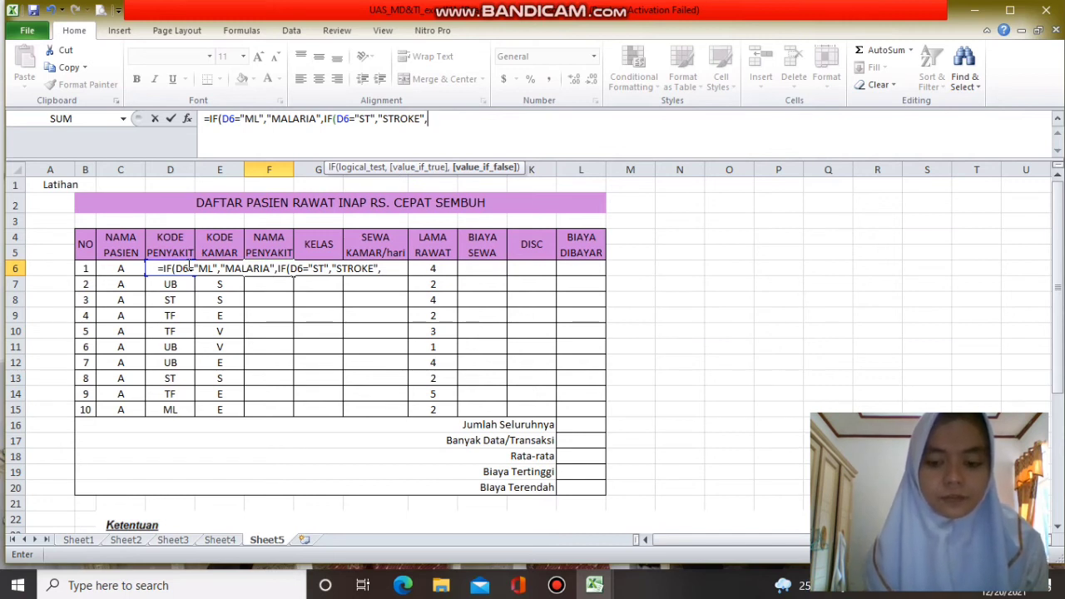
type("IF")
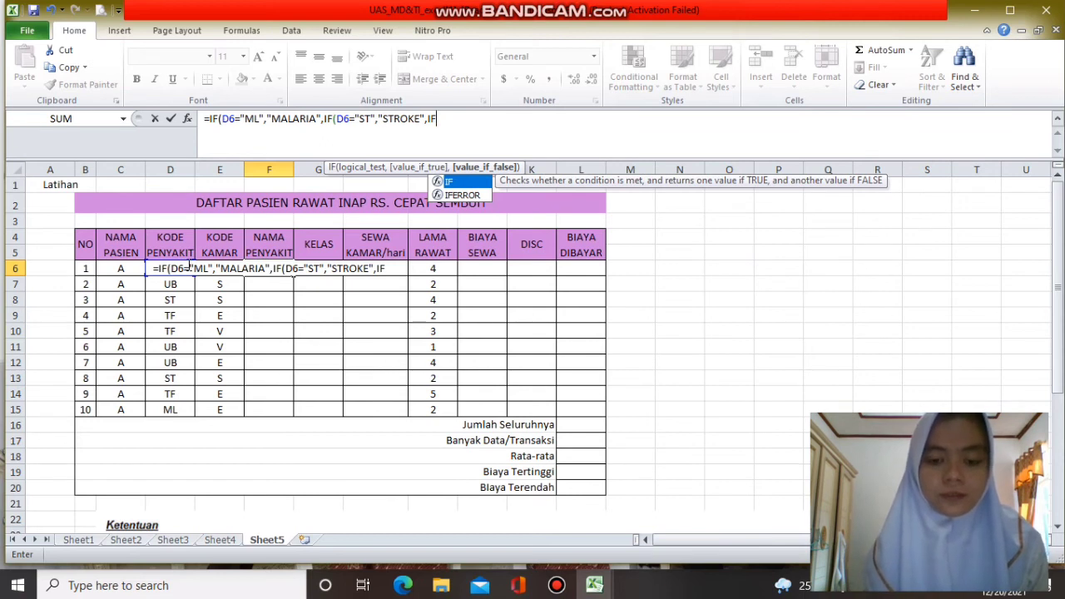
type("(")
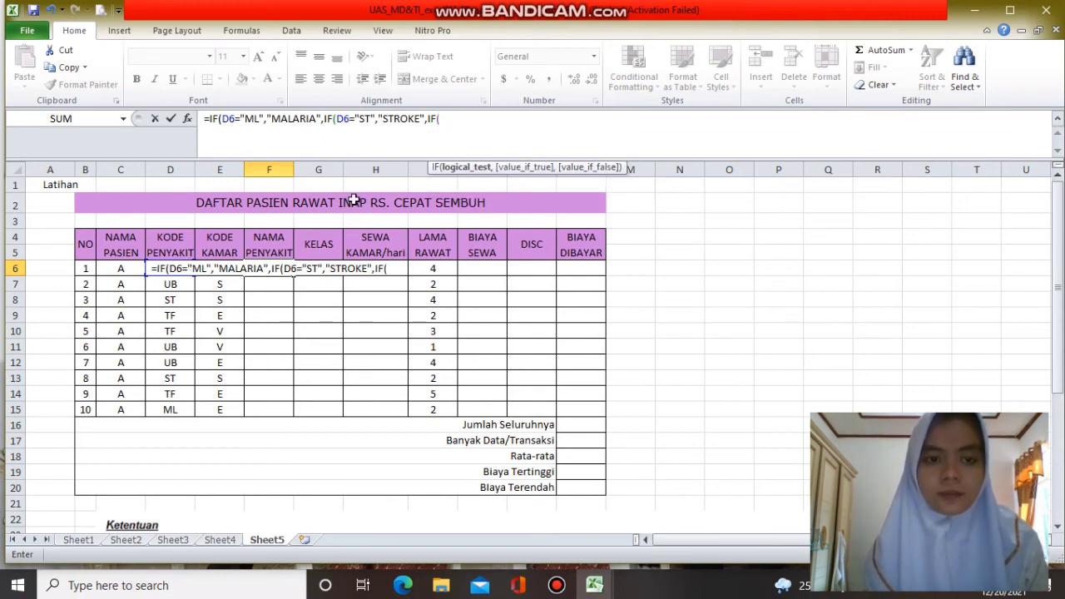
type("D6")
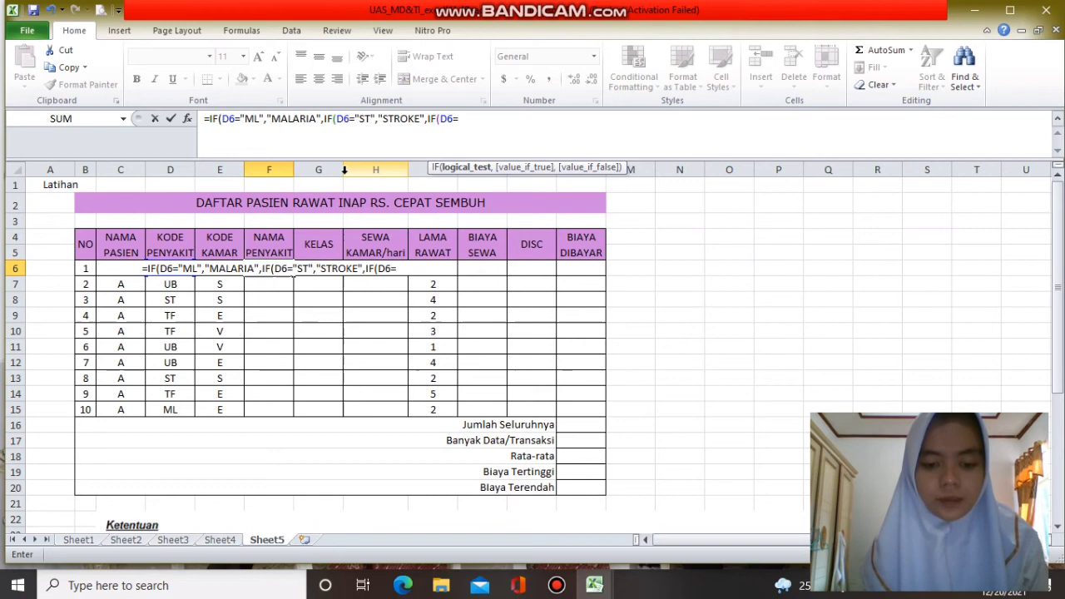
type("=\"")
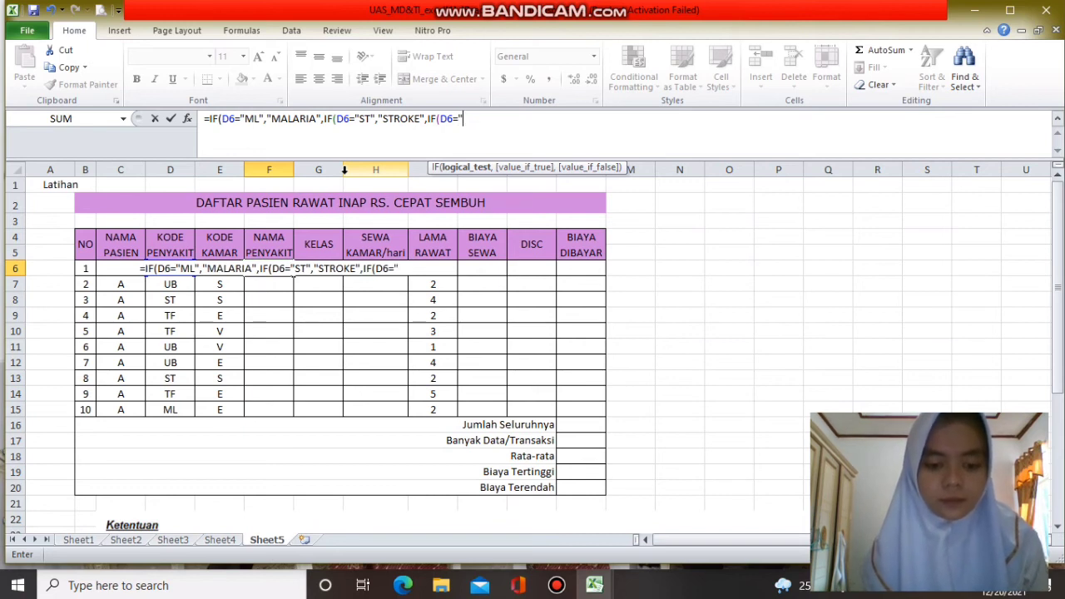
type("TF\"")
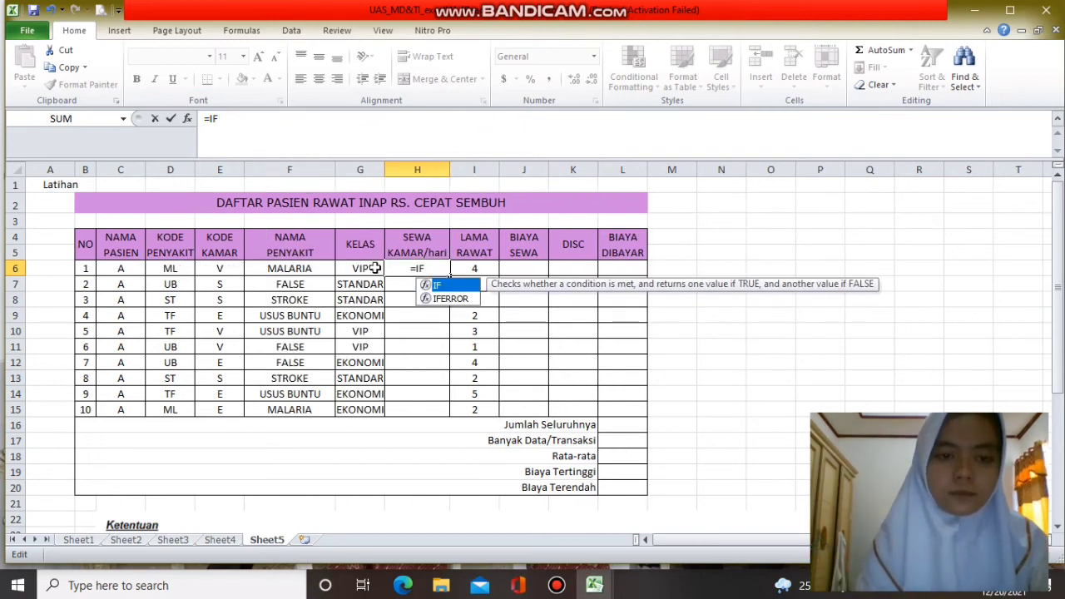
left_click(371, 268)
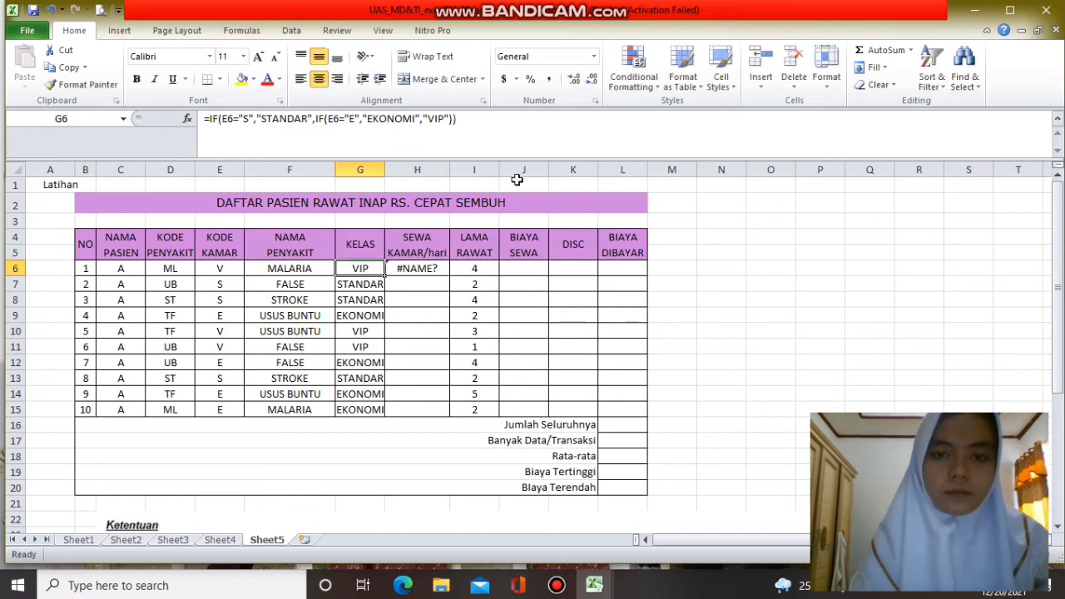
left_click(433, 268)
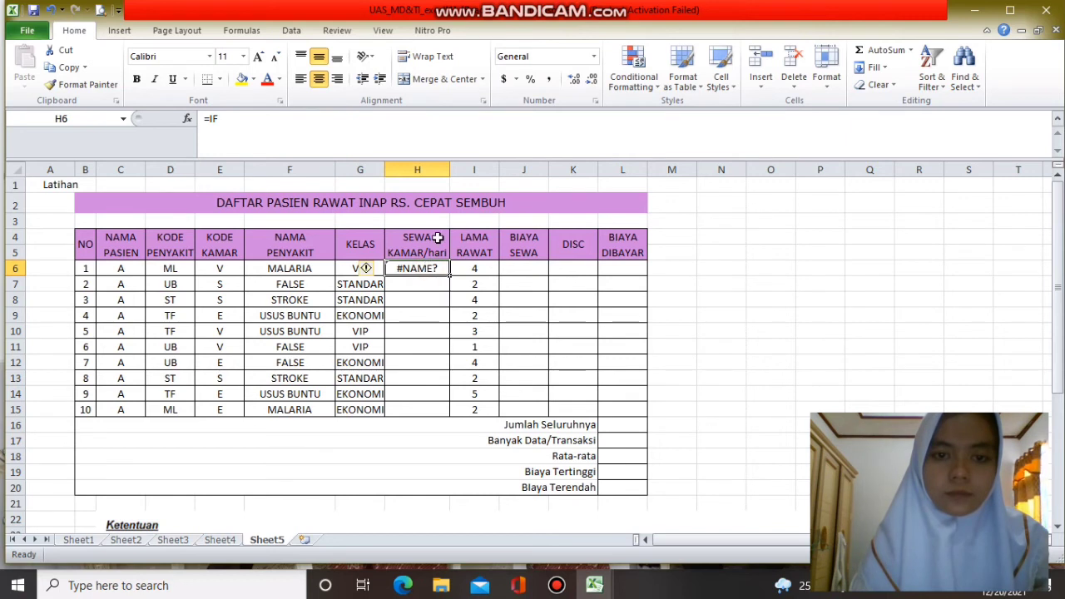
key("BackSpace")
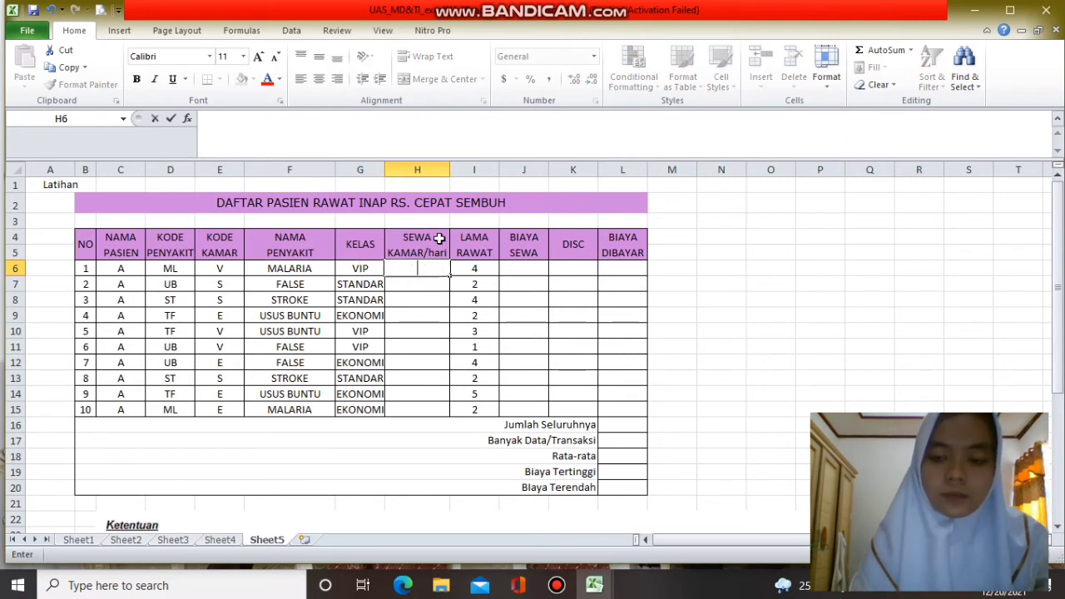
Step: Start an IF formula in H6 that returns "30000" when E6 equals "S"
type("=IF")
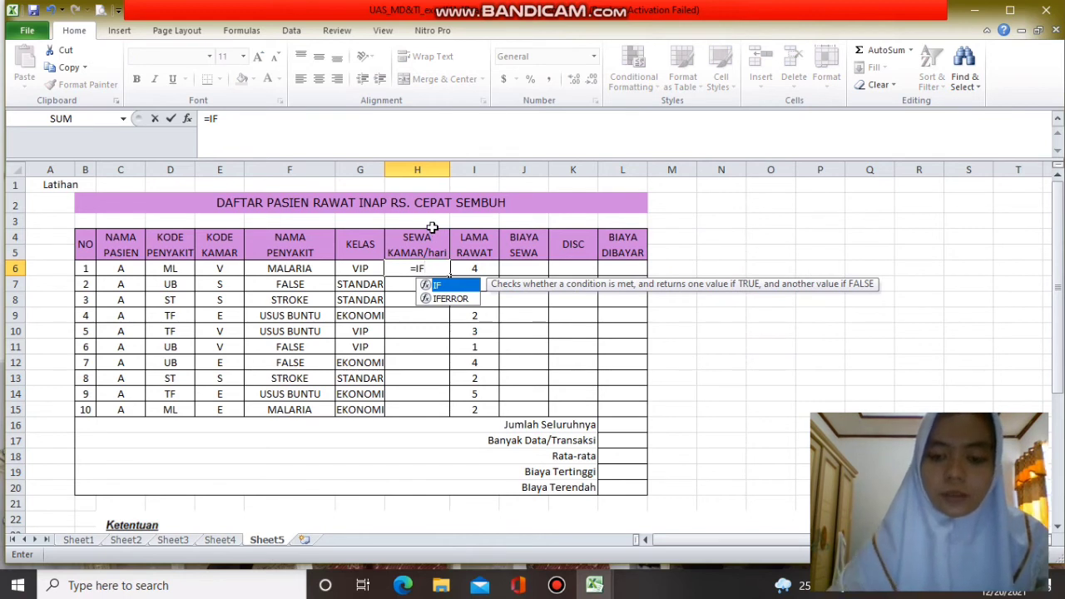
type("(")
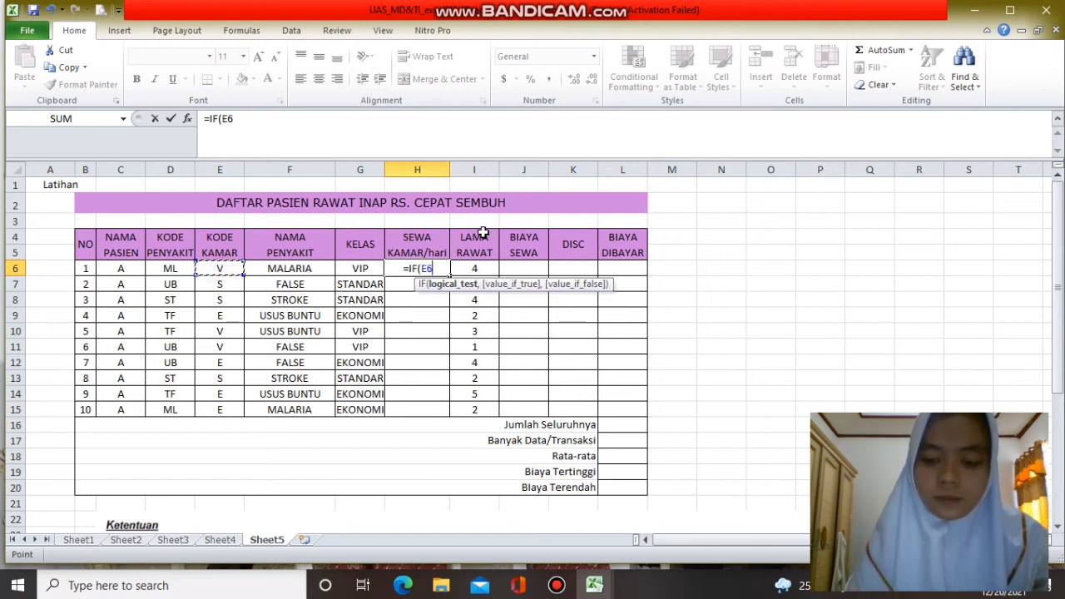
type("=")
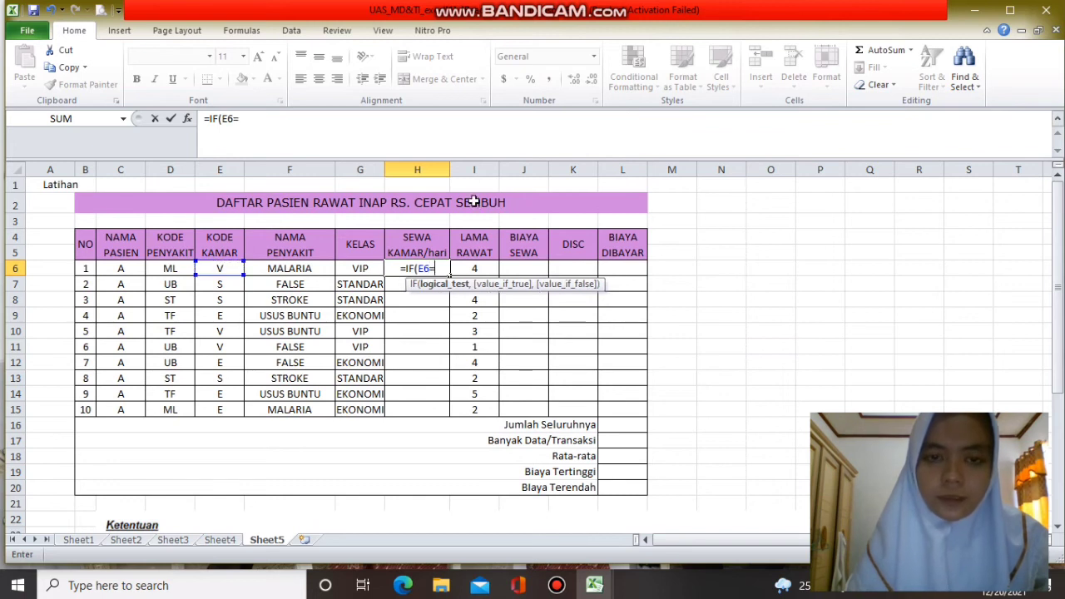
type("\"S")
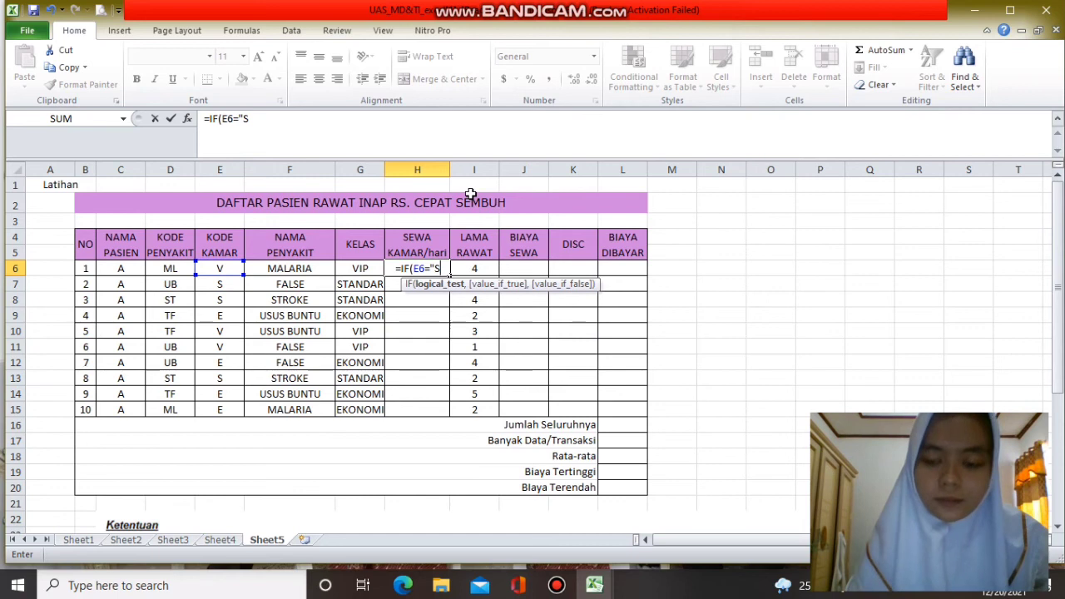
type("\"")
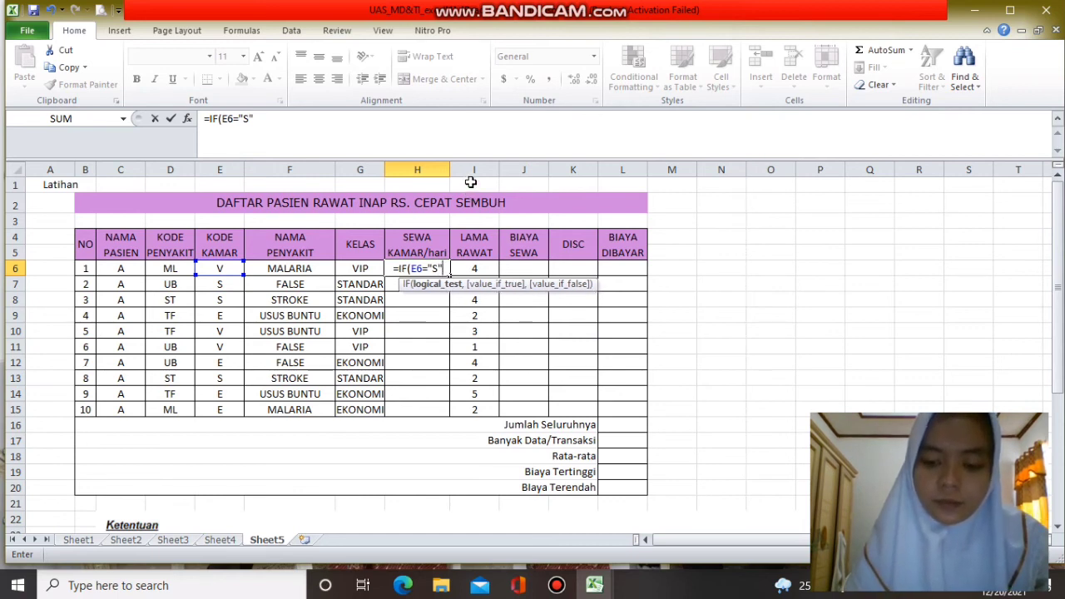
type(",")
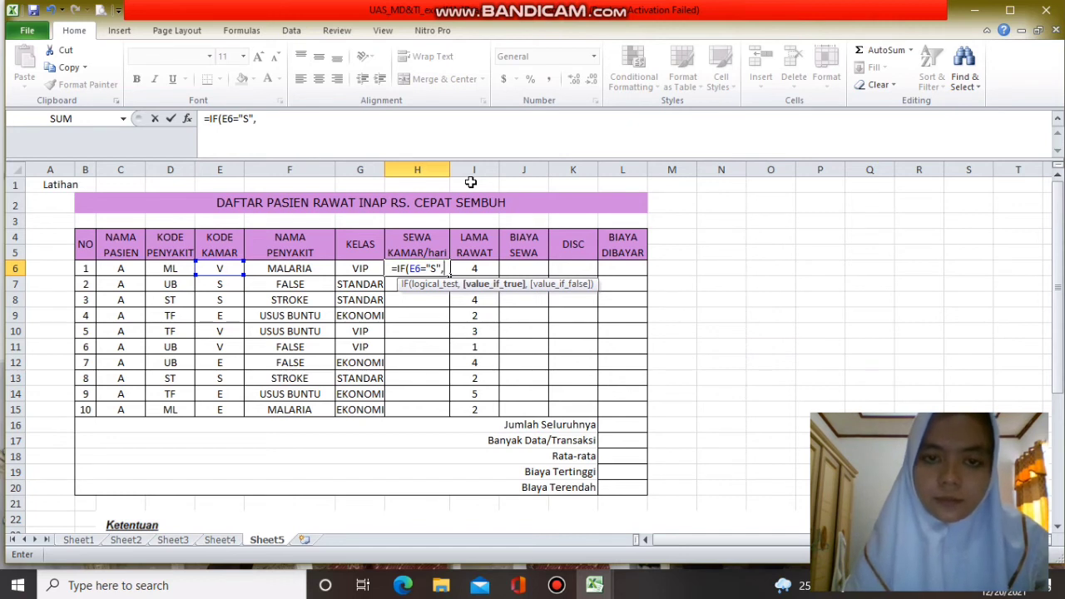
type("\"")
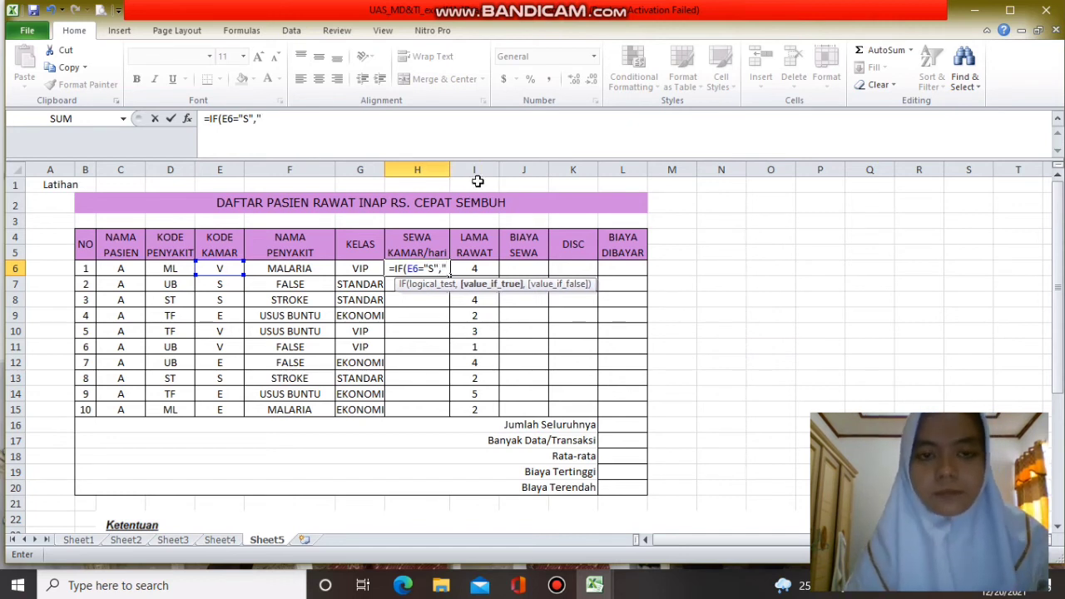
type("30")
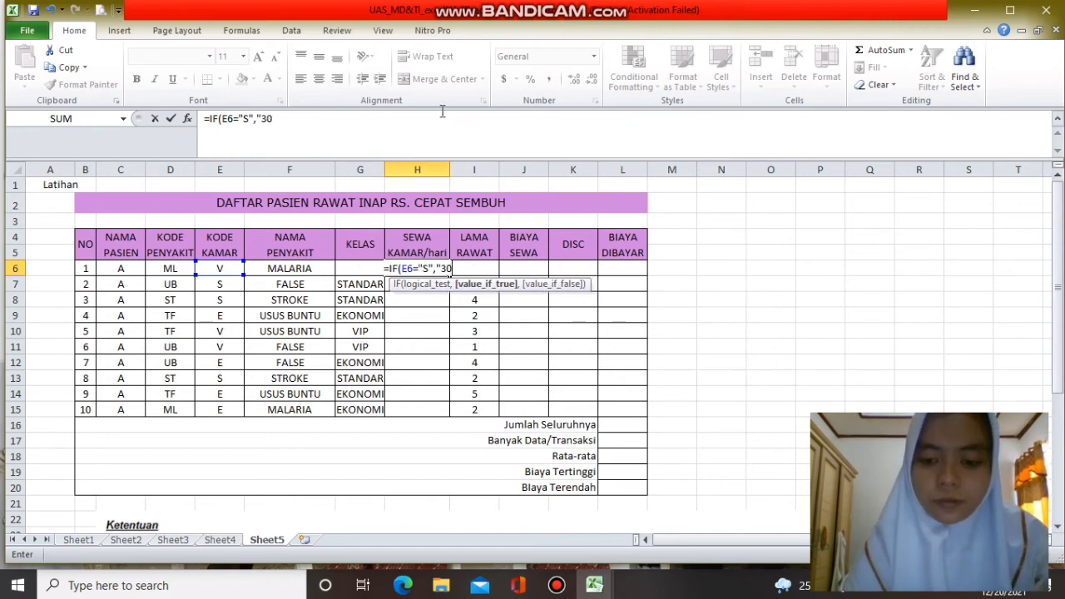
type("000")
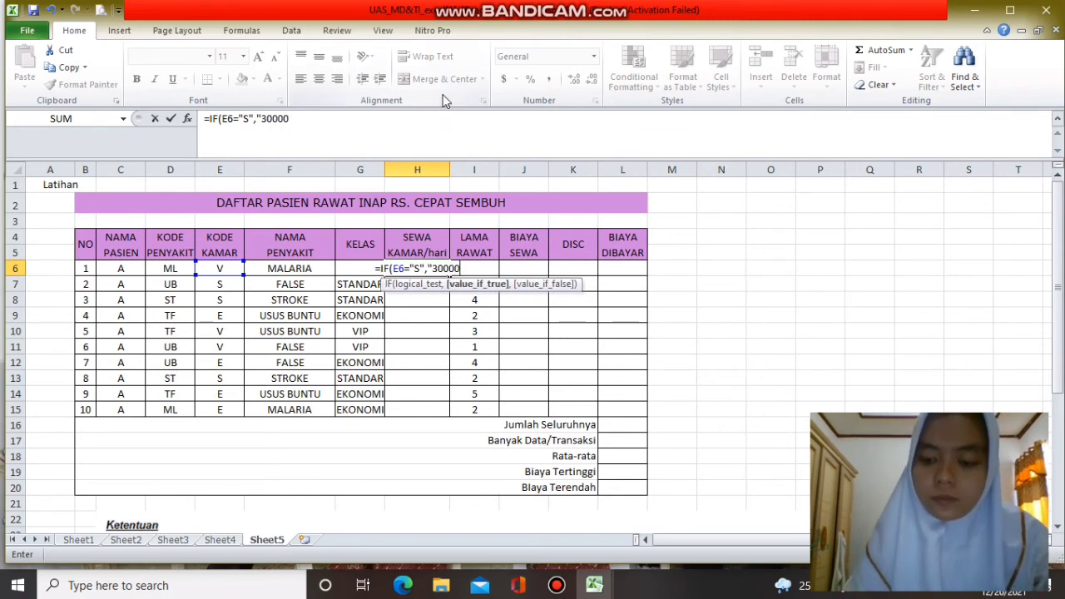
type("\",")
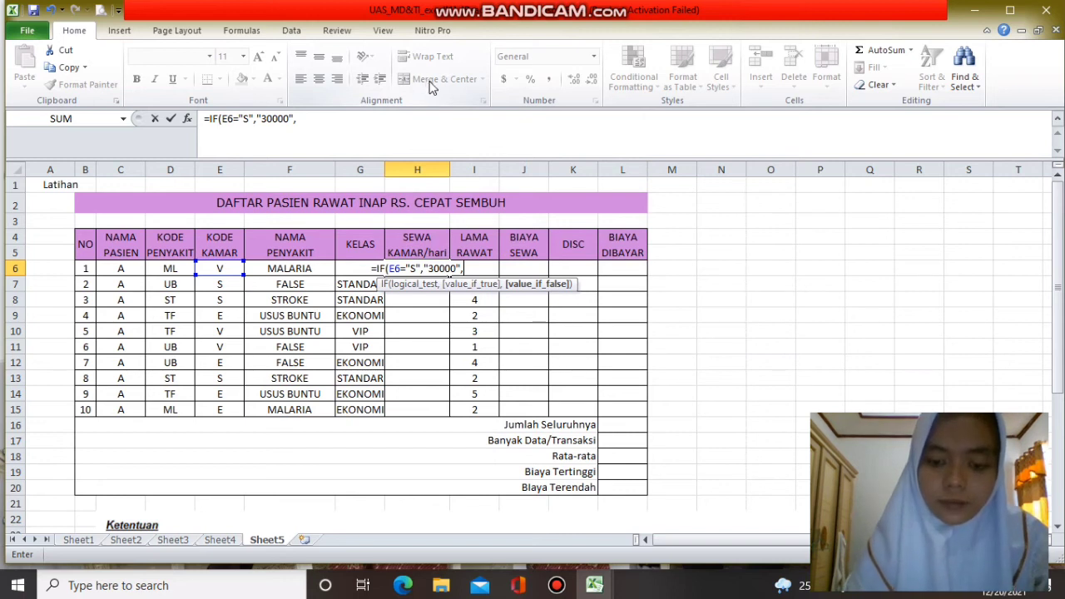
Step: Nest a second IF in the H6 formula that returns "40000" when E6 equals "E"
type("IF")
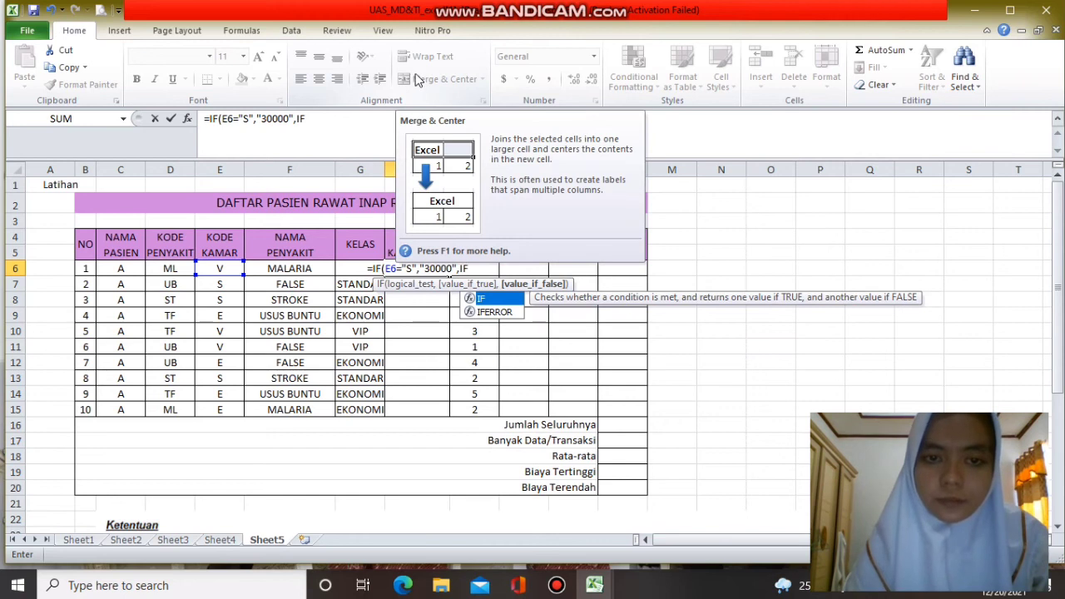
type("(")
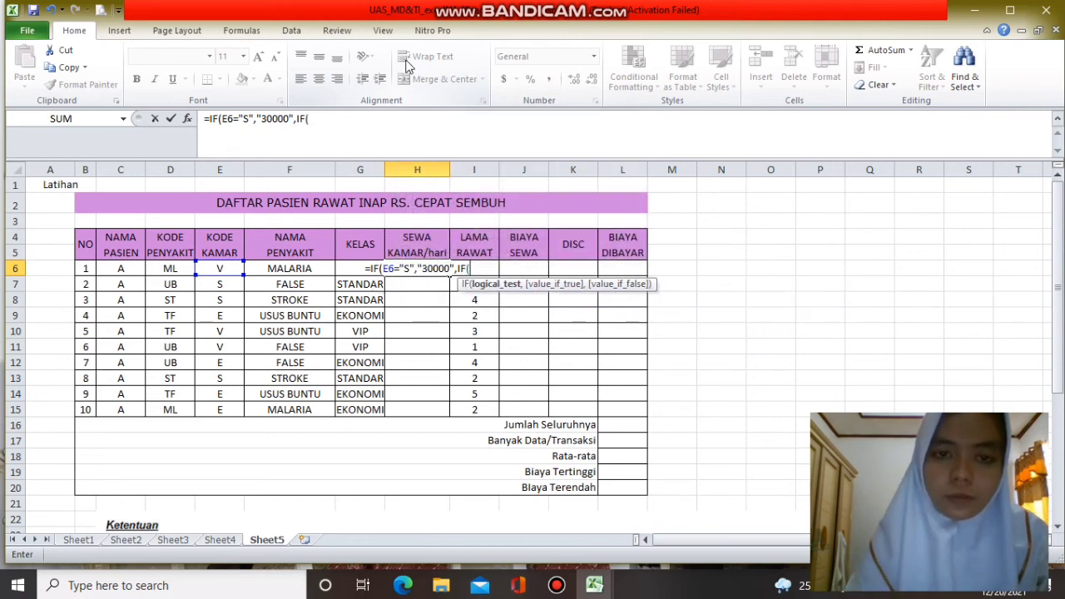
left_click(233, 270)
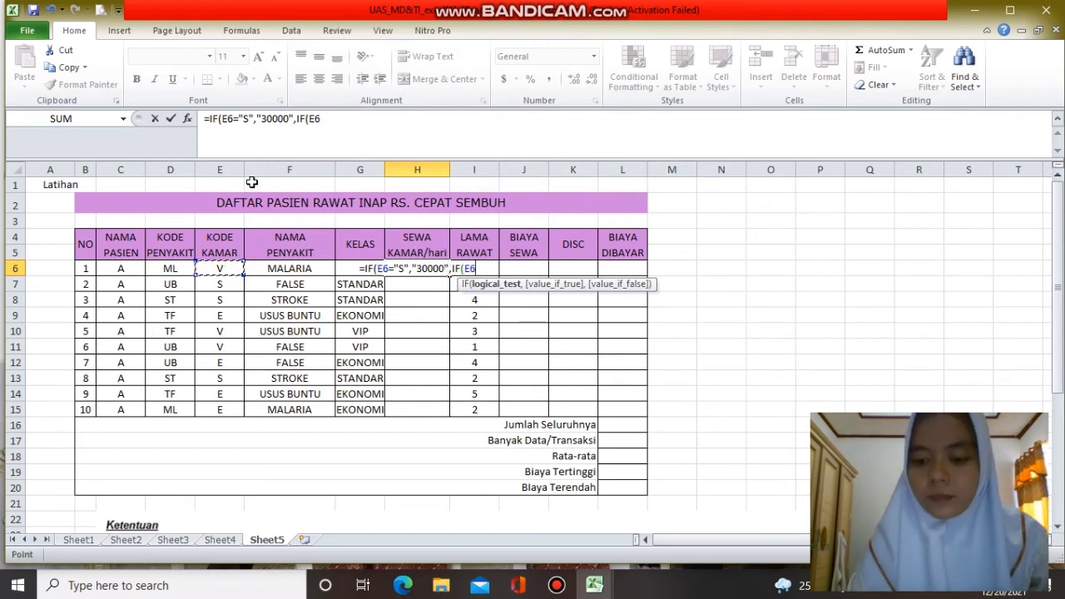
type("=")
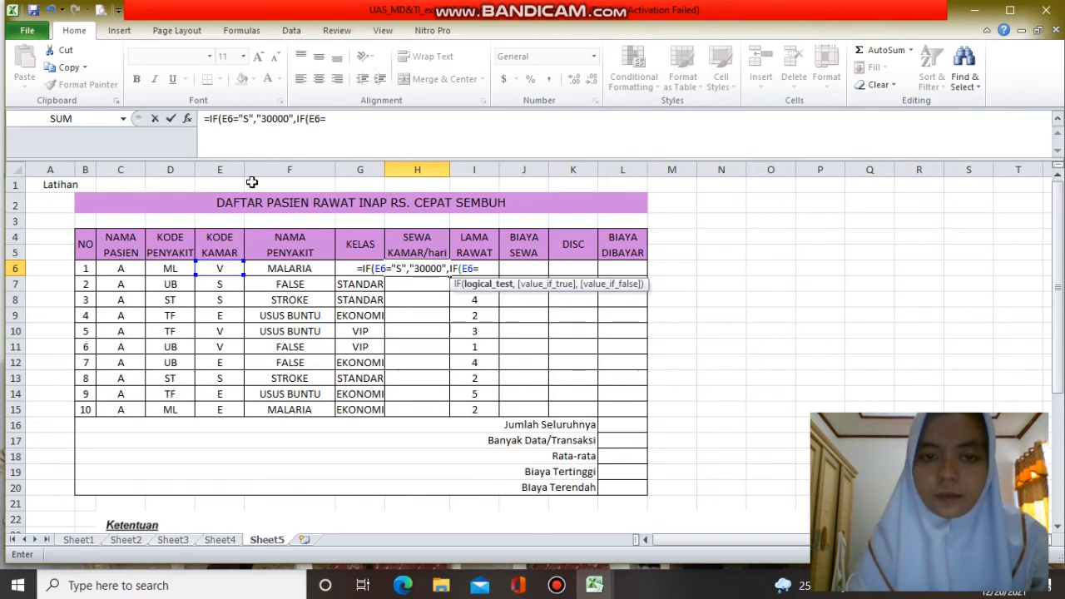
type("\"E")
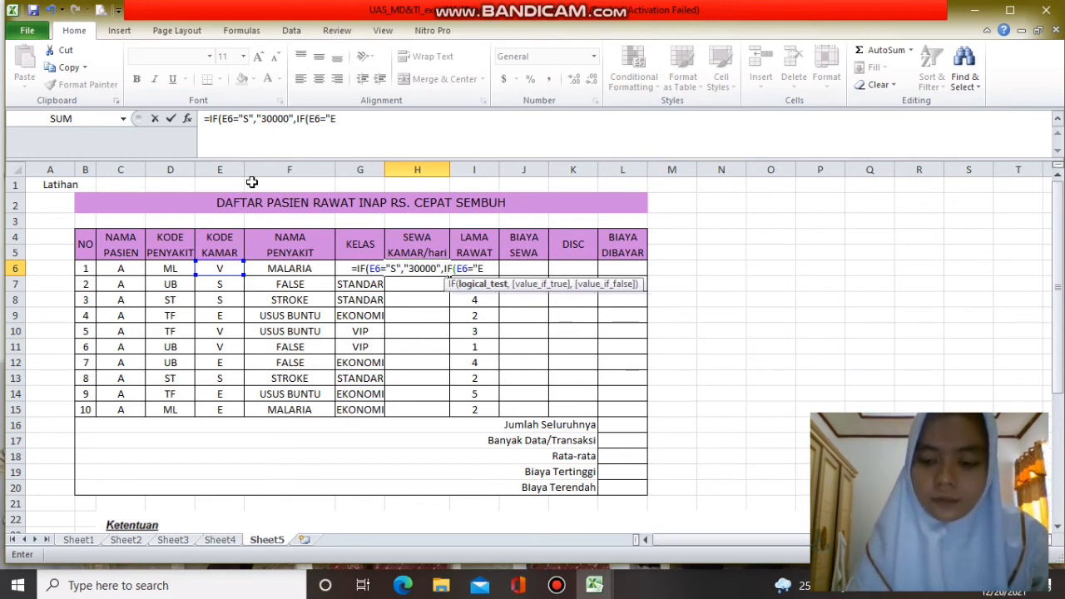
type("\"")
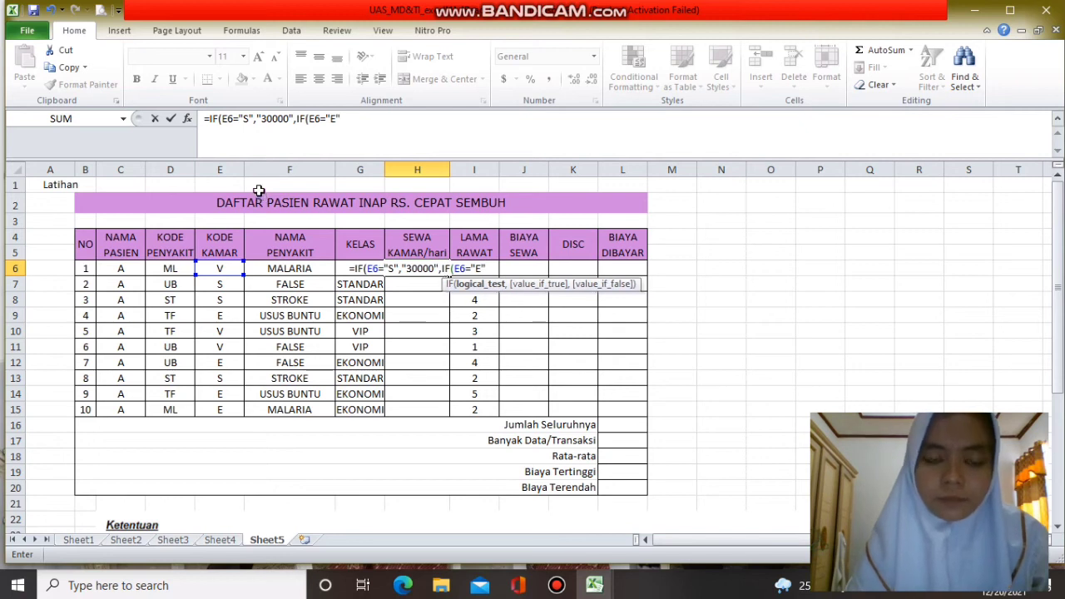
type(",")
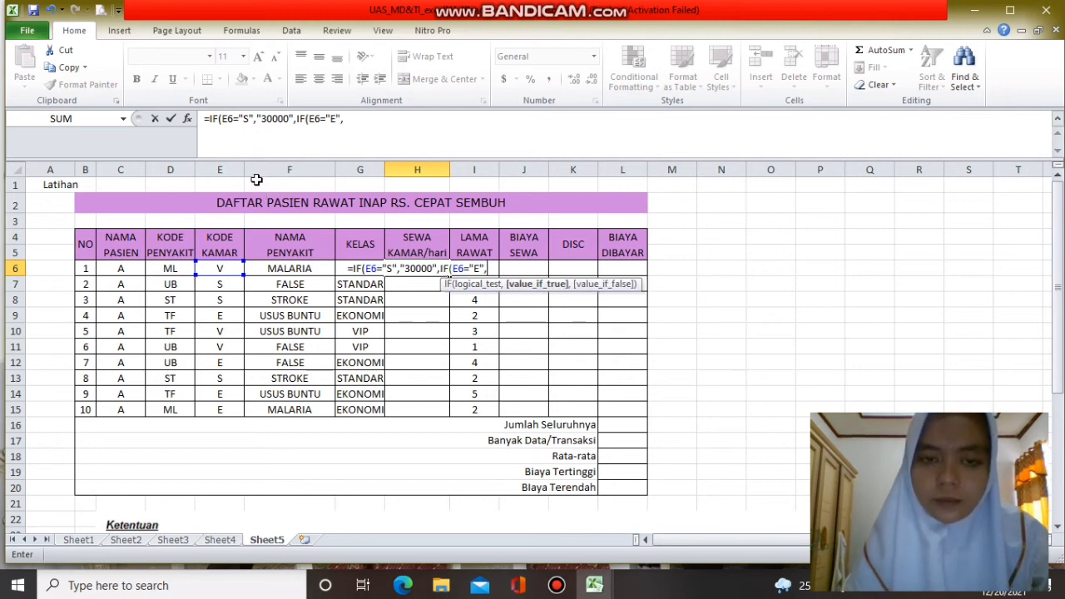
type("\"")
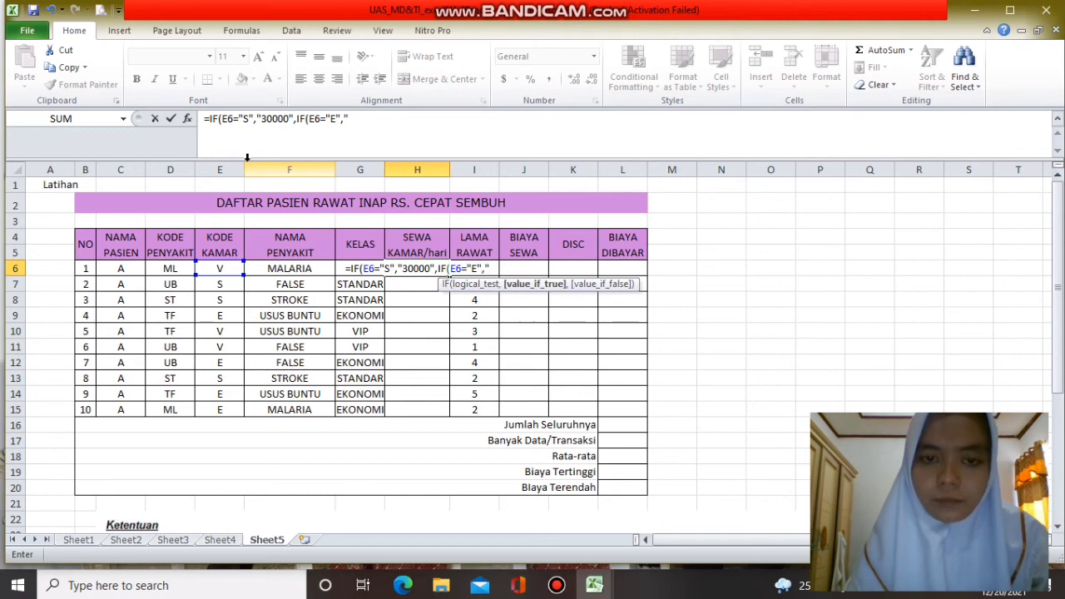
type("40000")
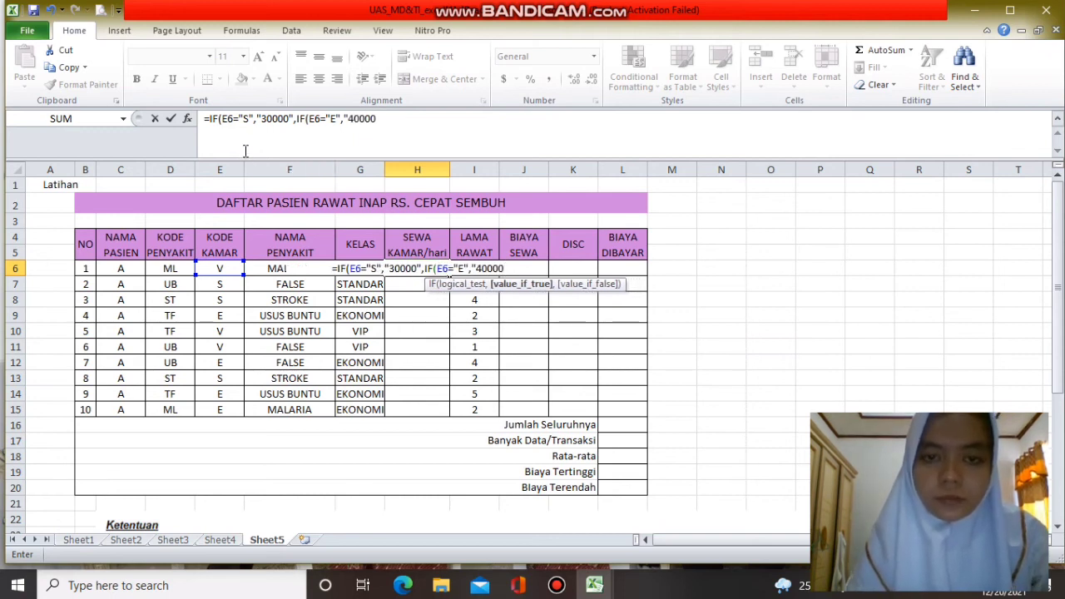
type("\"")
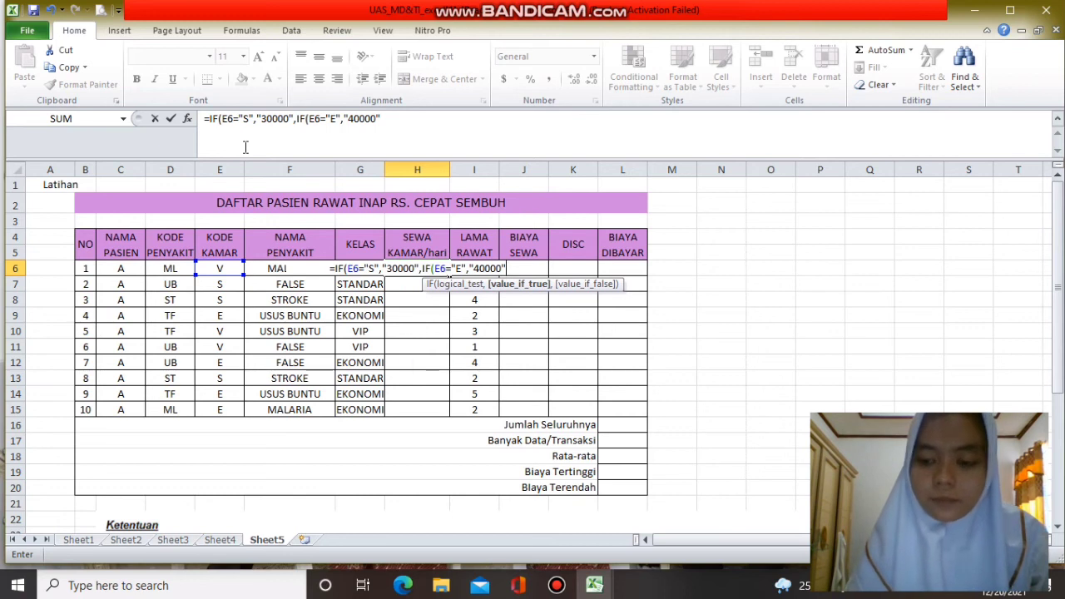
Step: Add "50000" as the false result of the nested IF and complete the H6 formula
type(",")
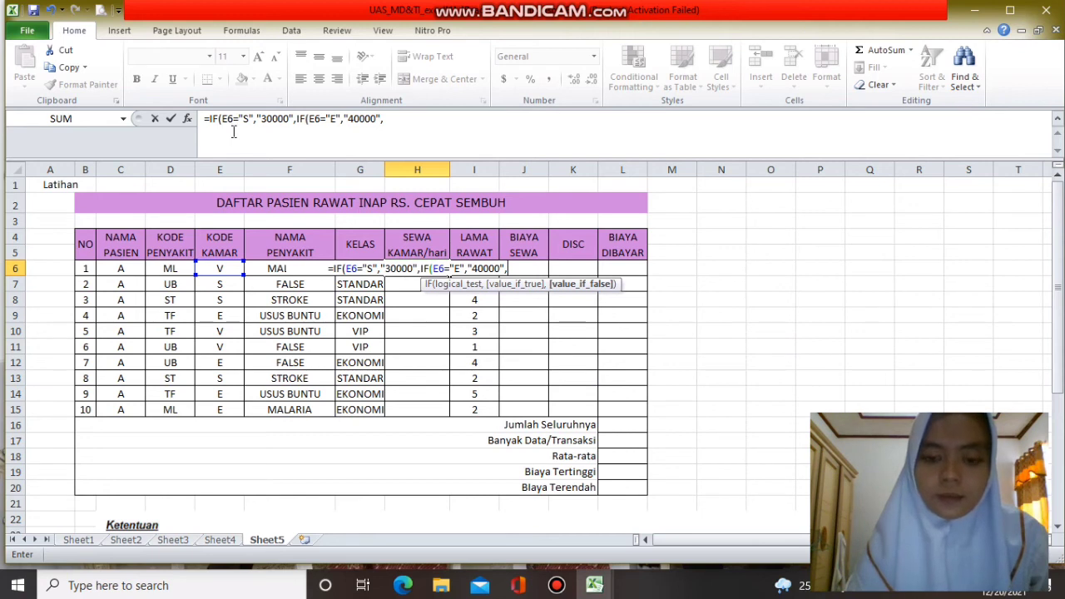
type("\"")
type(",\"5000")
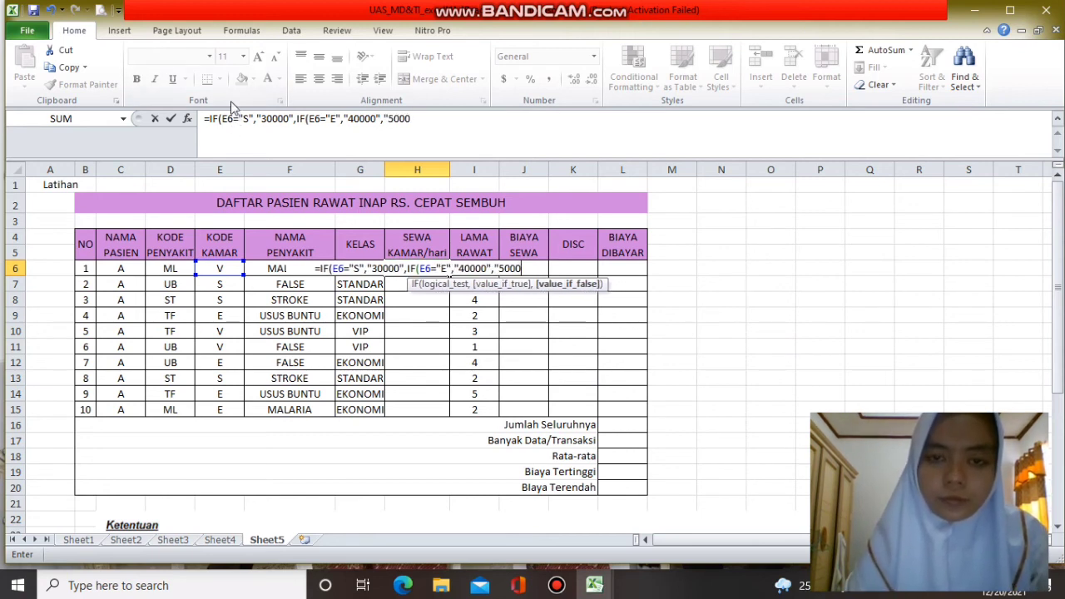
type("0\"")
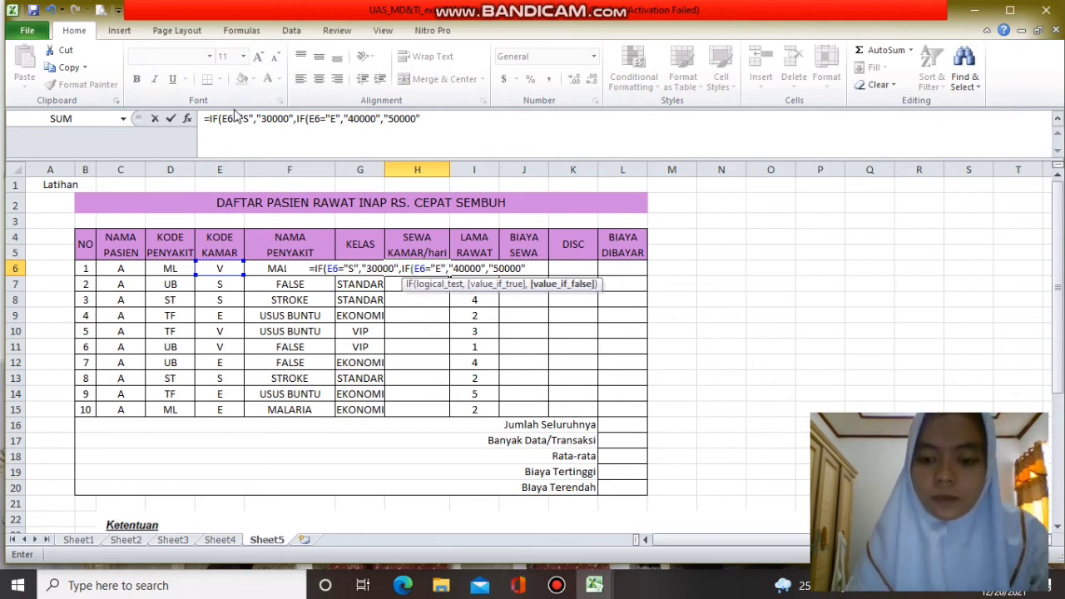
type("))")
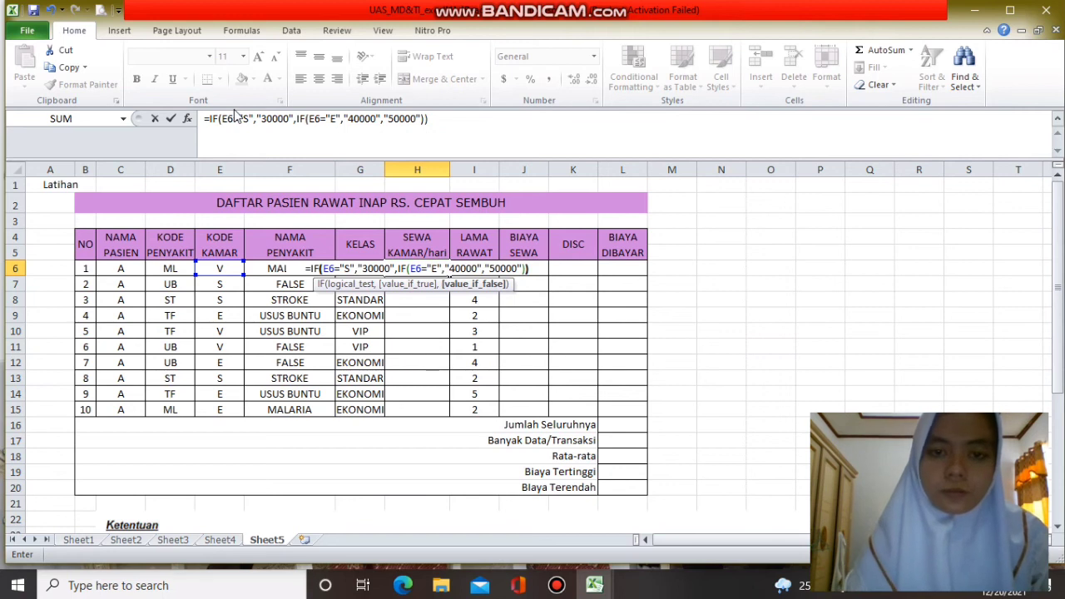
key("Return")
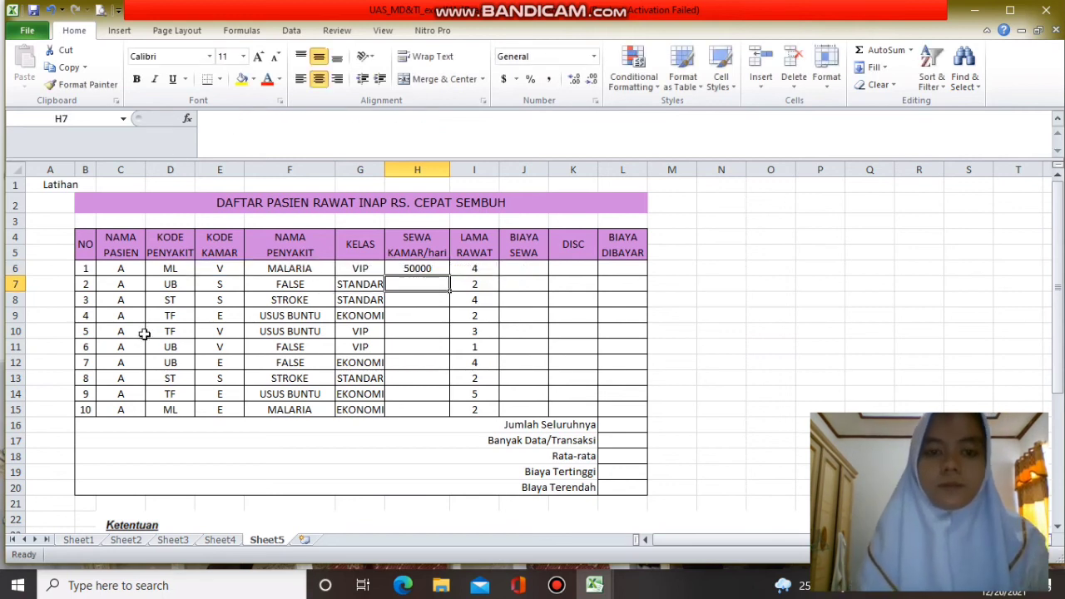
left_click(394, 270)
left_click_drag(393, 270, 456, 279)
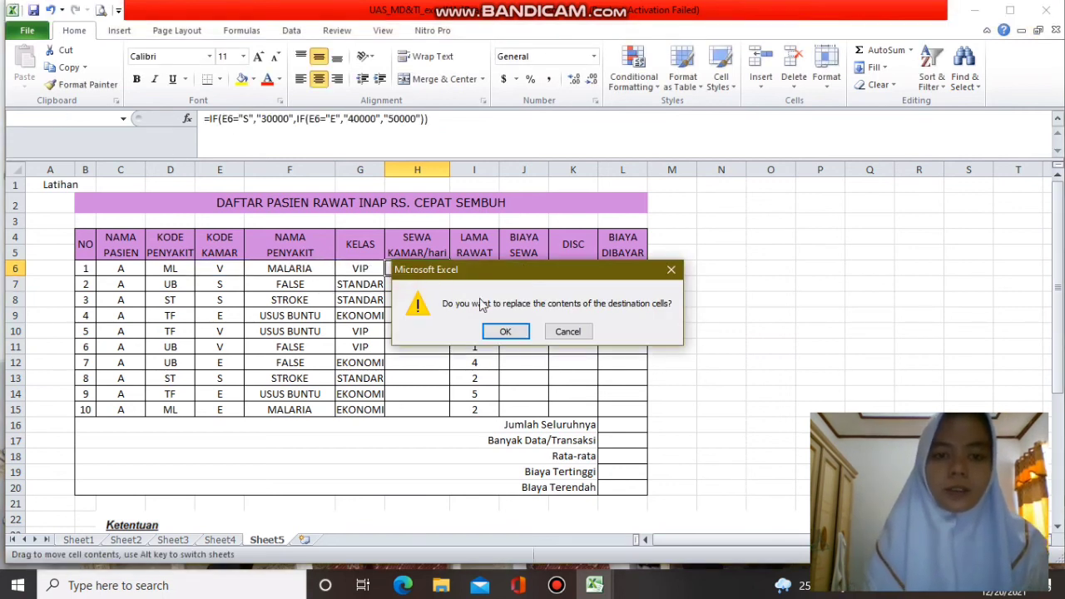
left_click(671, 270)
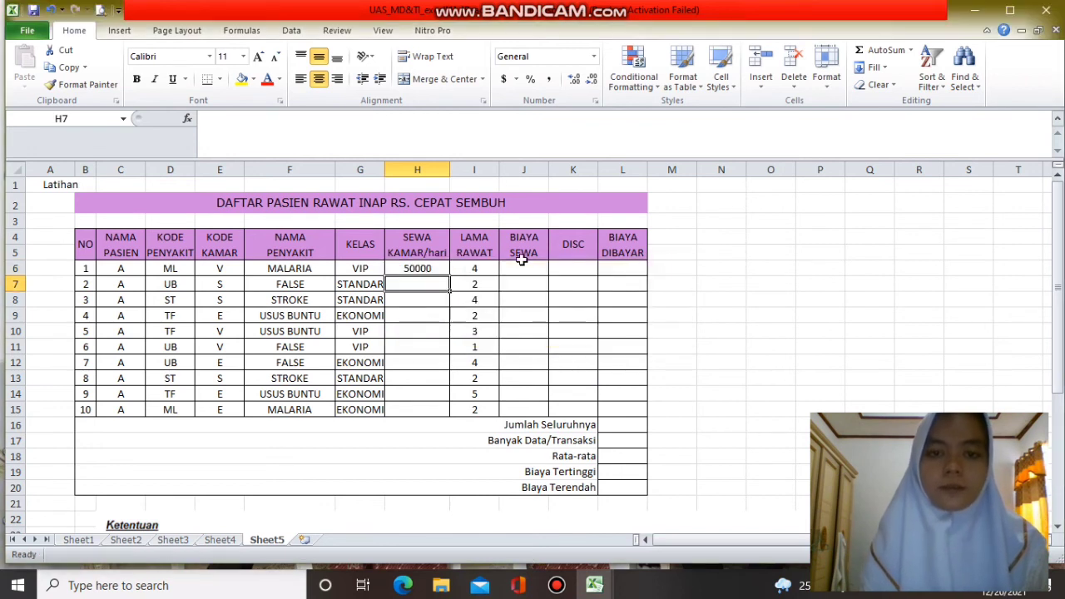
Step: Fill the H6 room rent formula down through H15
left_click(424, 269)
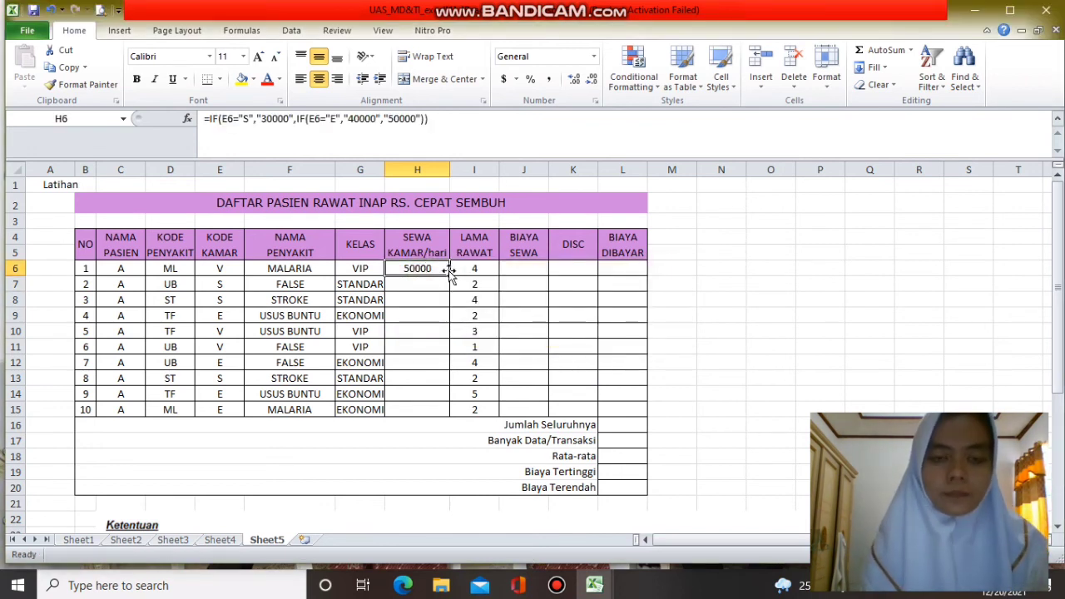
left_click_drag(447, 274, 451, 413)
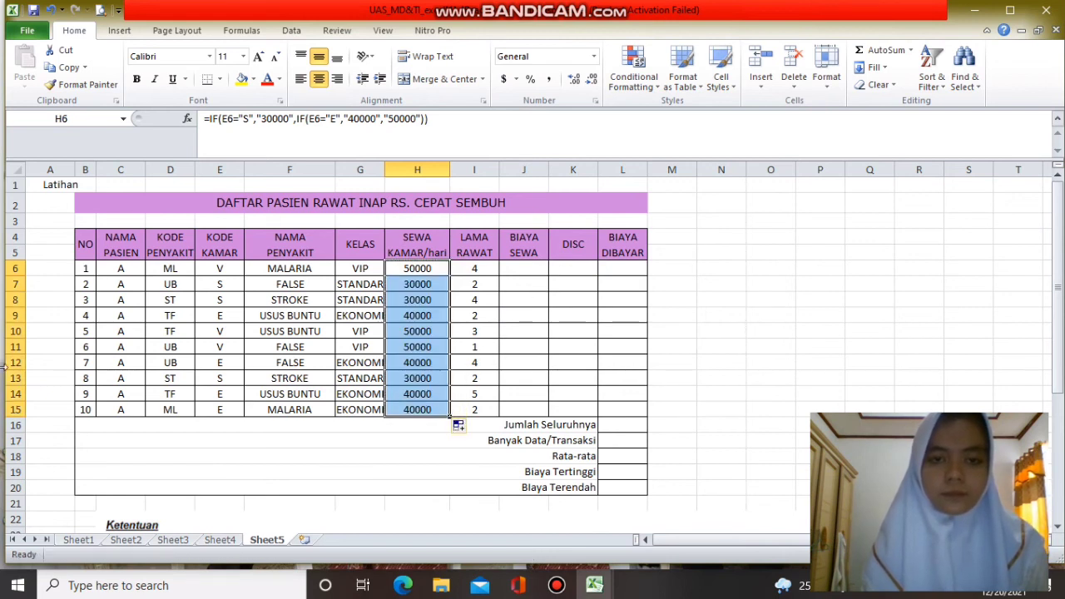
Step: Enter a rental cost formula in J6 that multiplies the daily room rent H6 by the length of stay I6
left_click(516, 268)
scroll(520, 299, "down", 5)
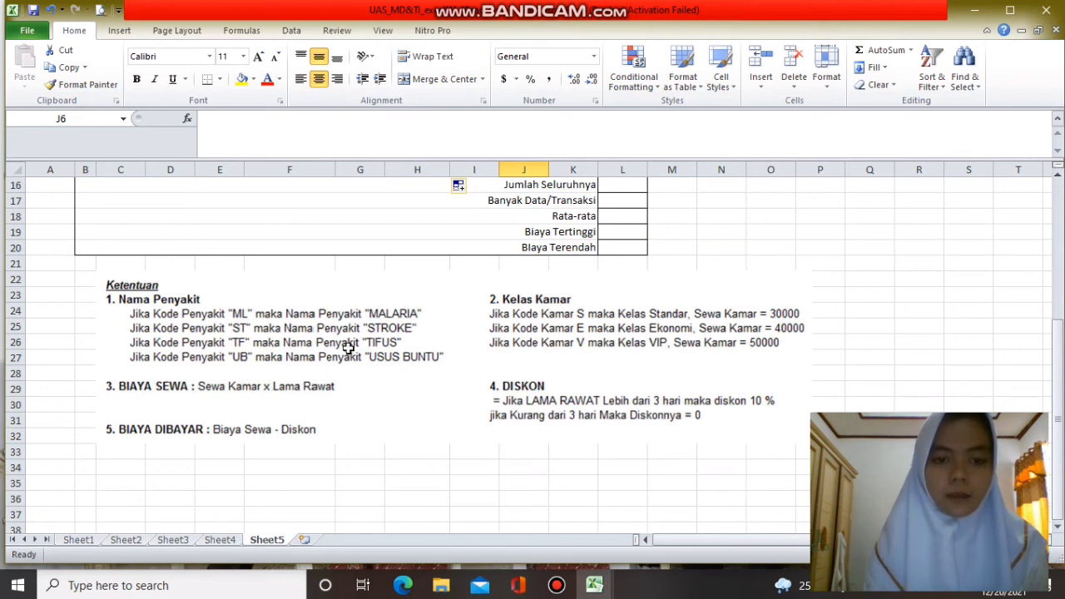
scroll(352, 349, "up", 5)
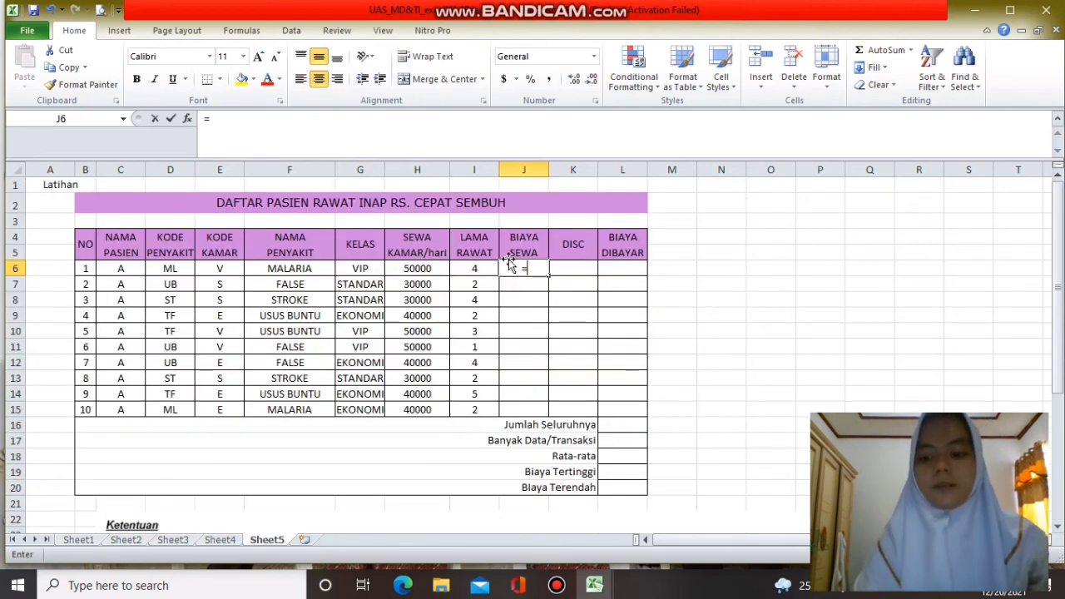
type("=")
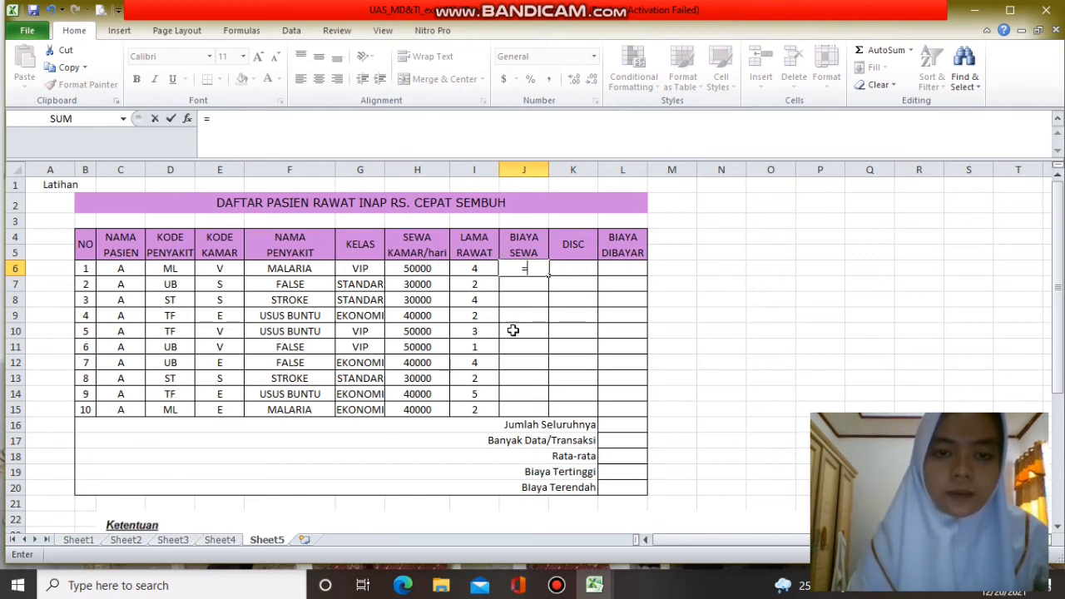
left_click(417, 269)
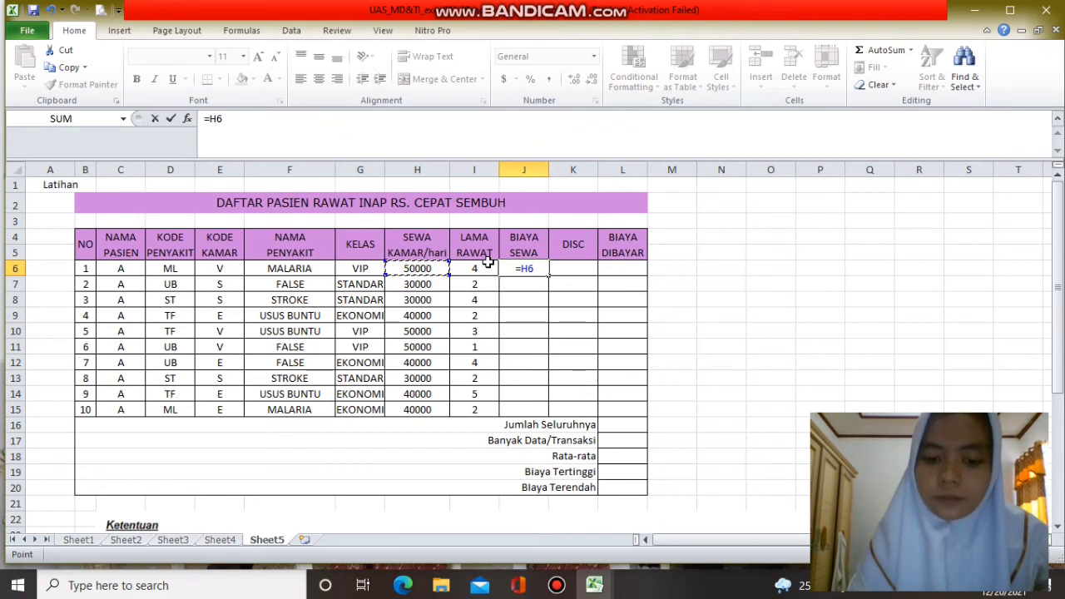
type("*")
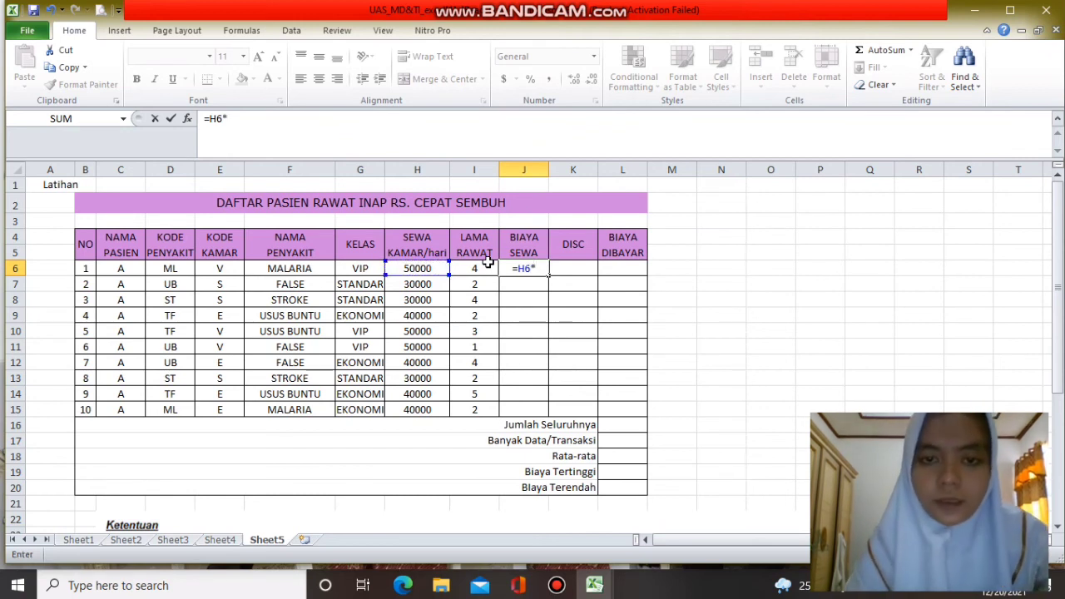
left_click(488, 268)
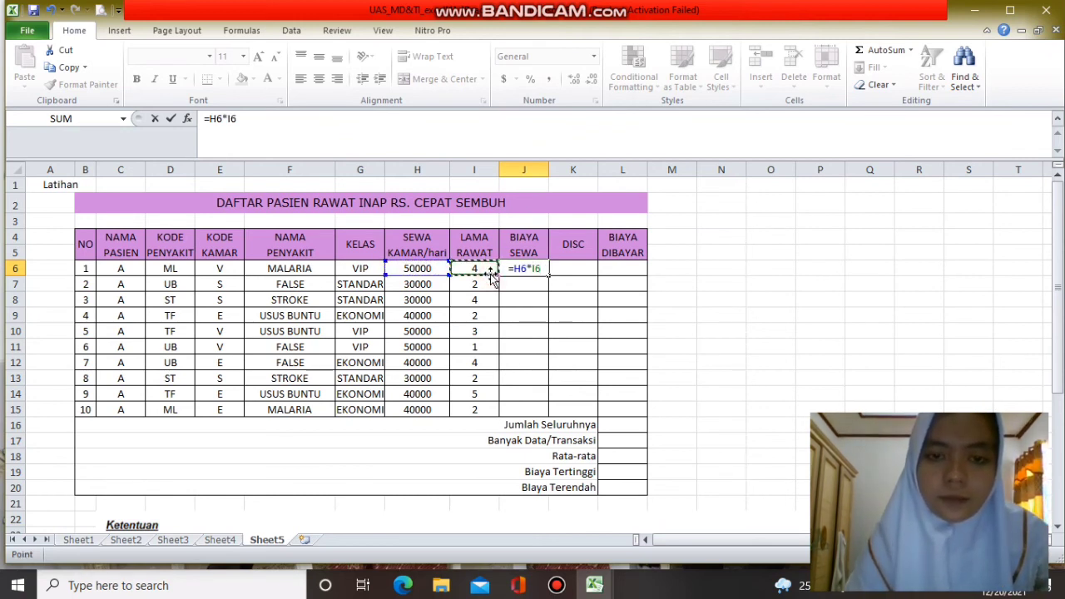
key("Return")
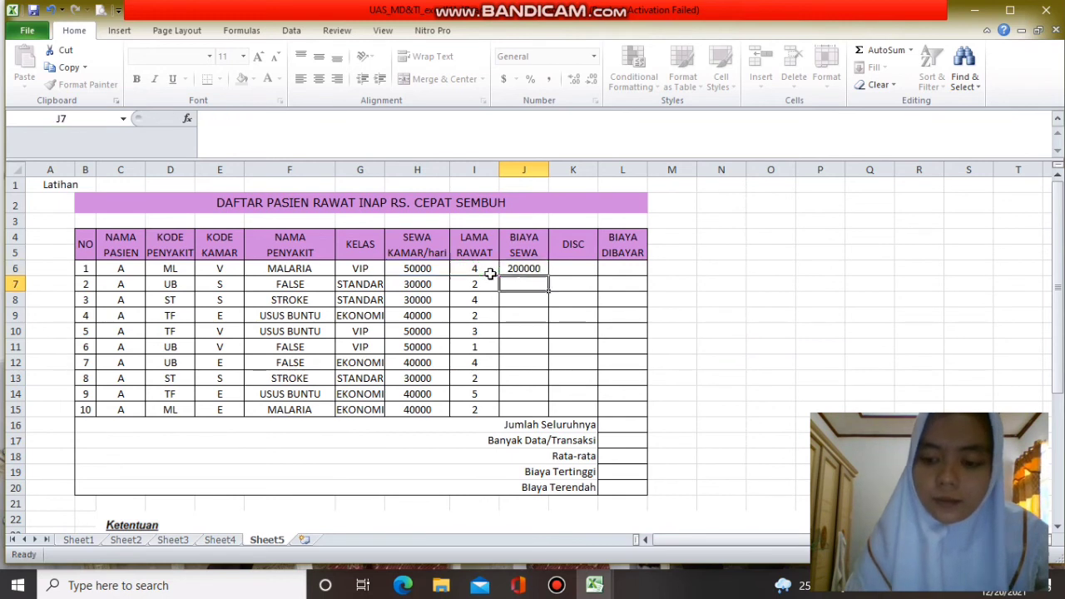
Step: Fill the J6 rental cost formula down through J15
left_click(530, 267)
left_click_drag(549, 275, 542, 396)
left_click(542, 395)
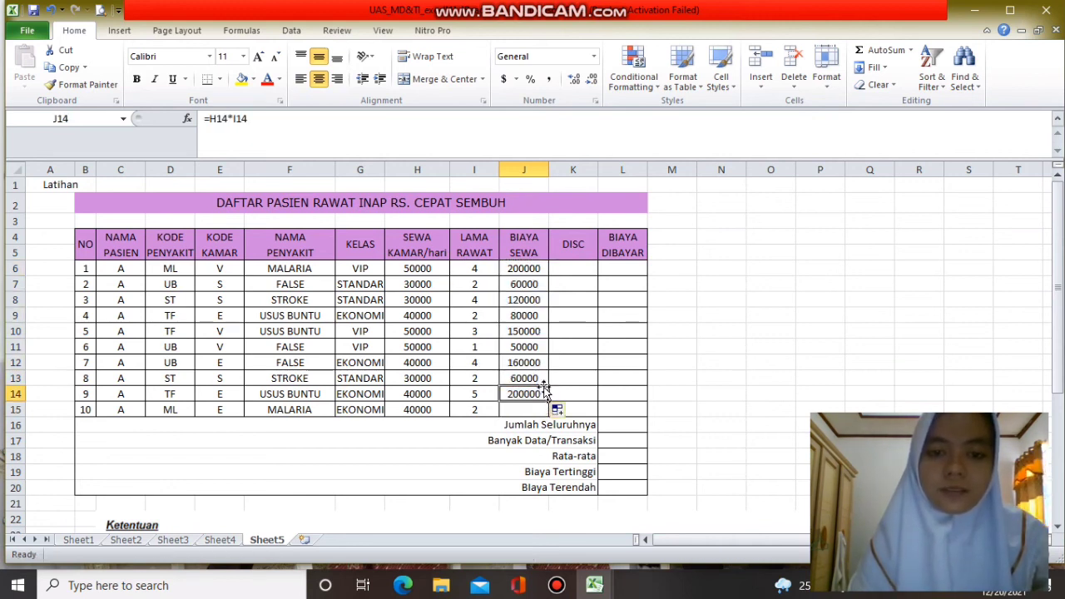
left_click_drag(548, 402, 546, 414)
Step: Start an IF formula for the discount in K6 that tests whether the length of stay I6 is greater than 3
left_click(557, 264)
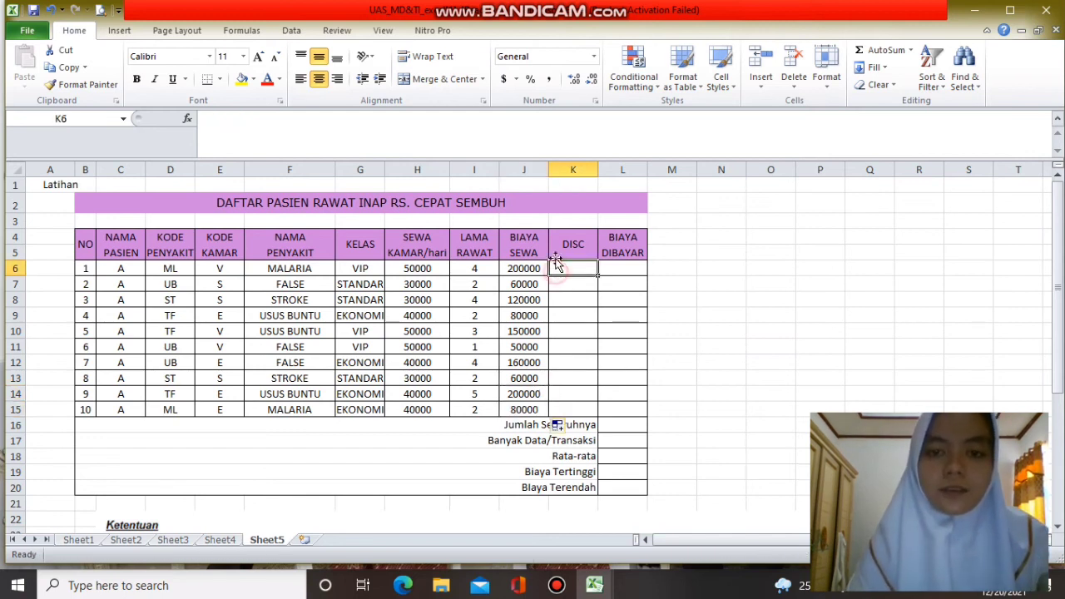
scroll(656, 285, "down", 5)
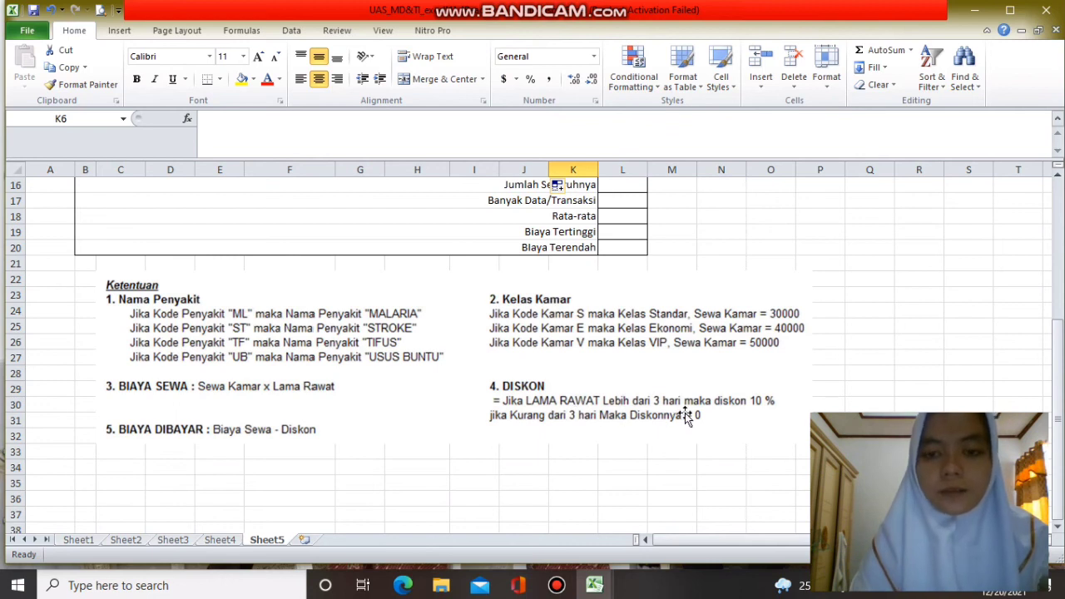
scroll(541, 341, "up", 5)
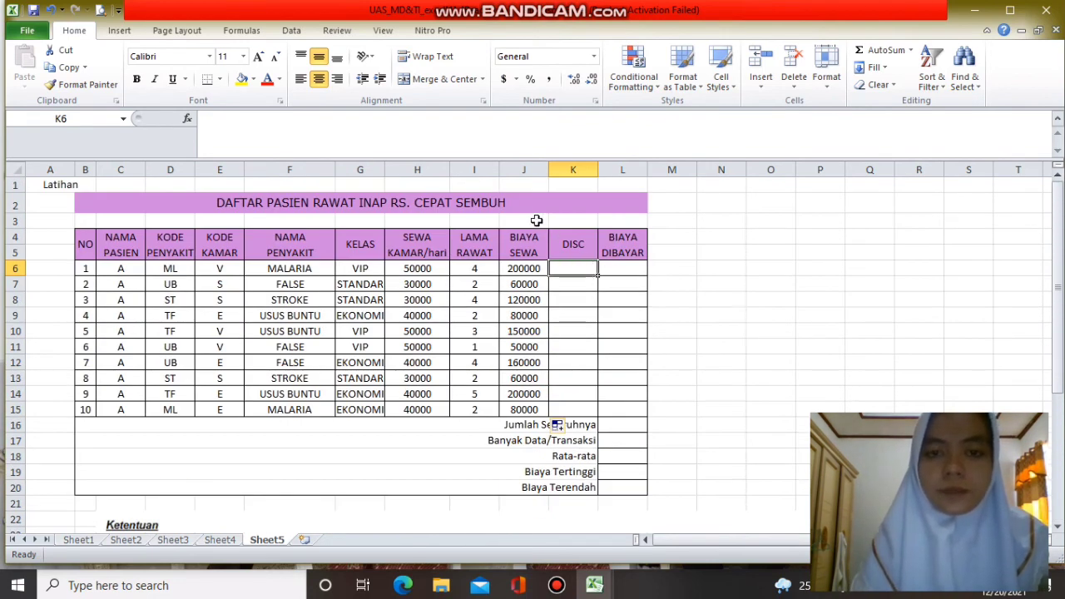
type("=")
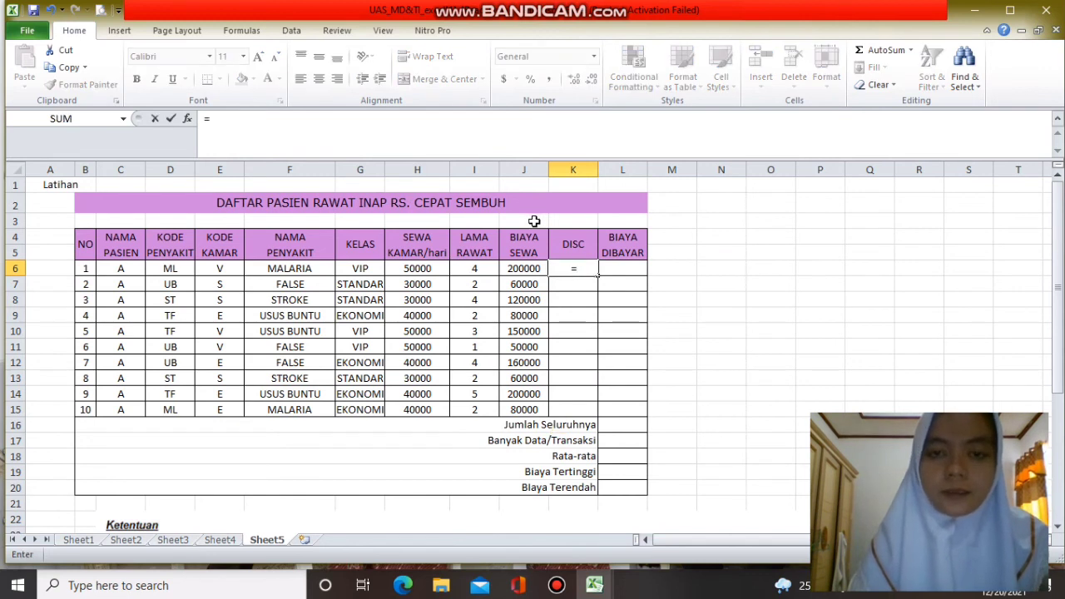
type("IF")
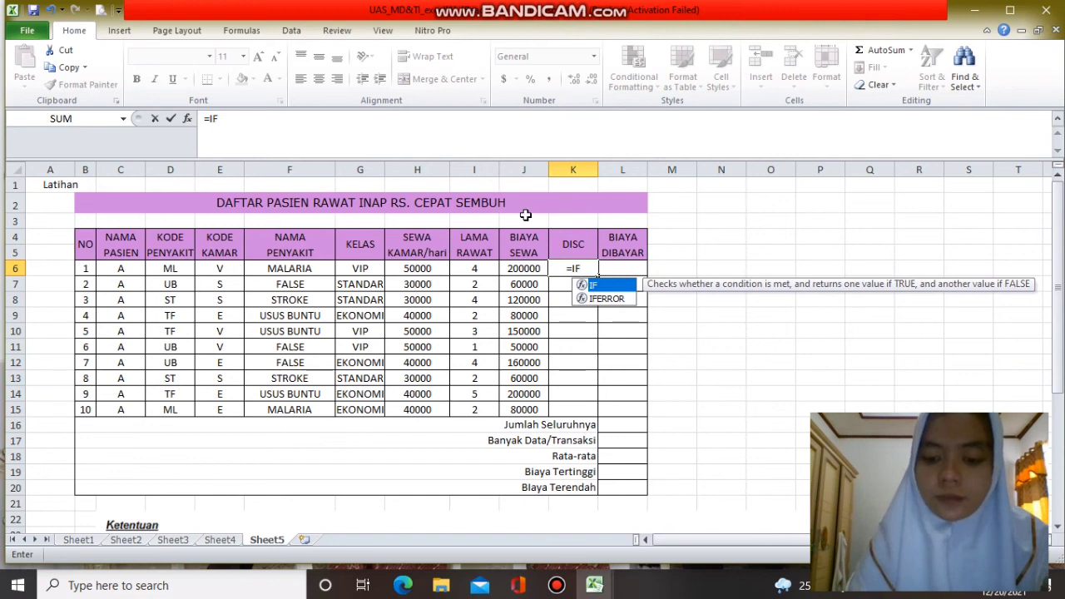
type("(")
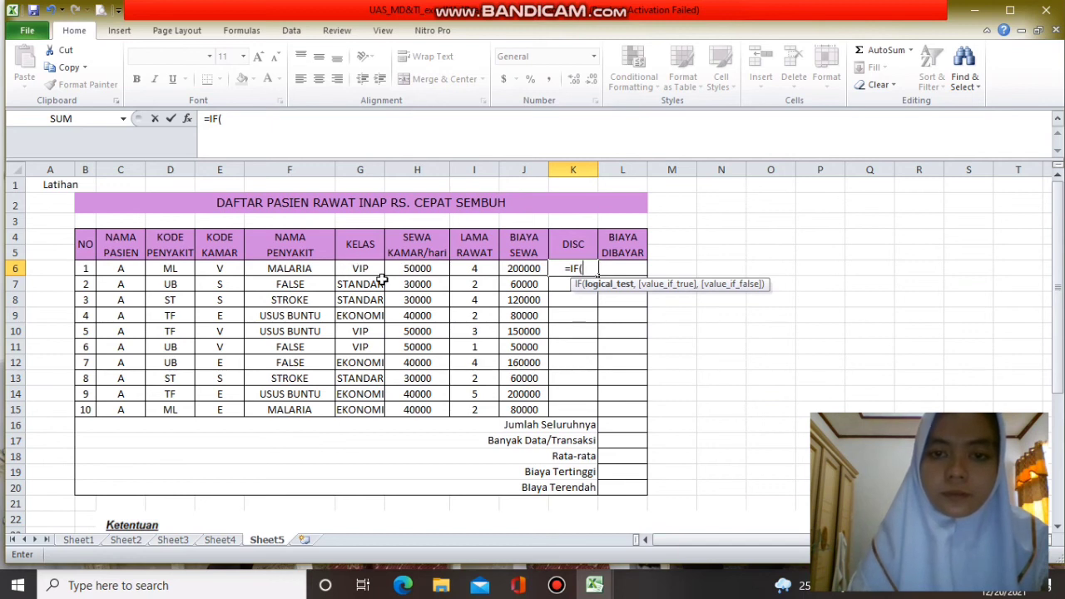
scroll(382, 279, "down", 3)
scroll(382, 279, "up", 3)
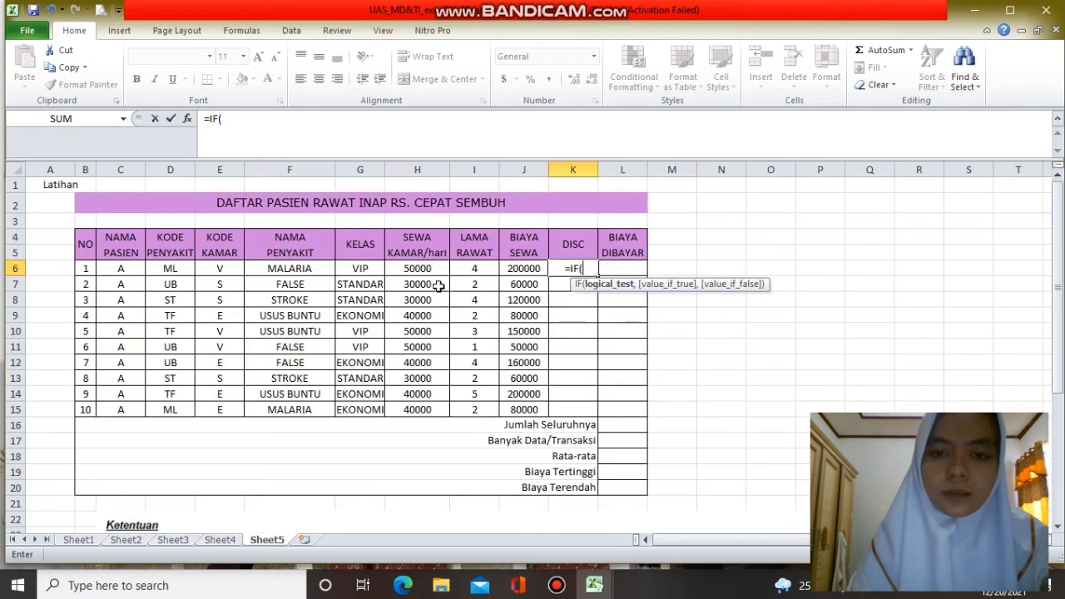
left_click(475, 266)
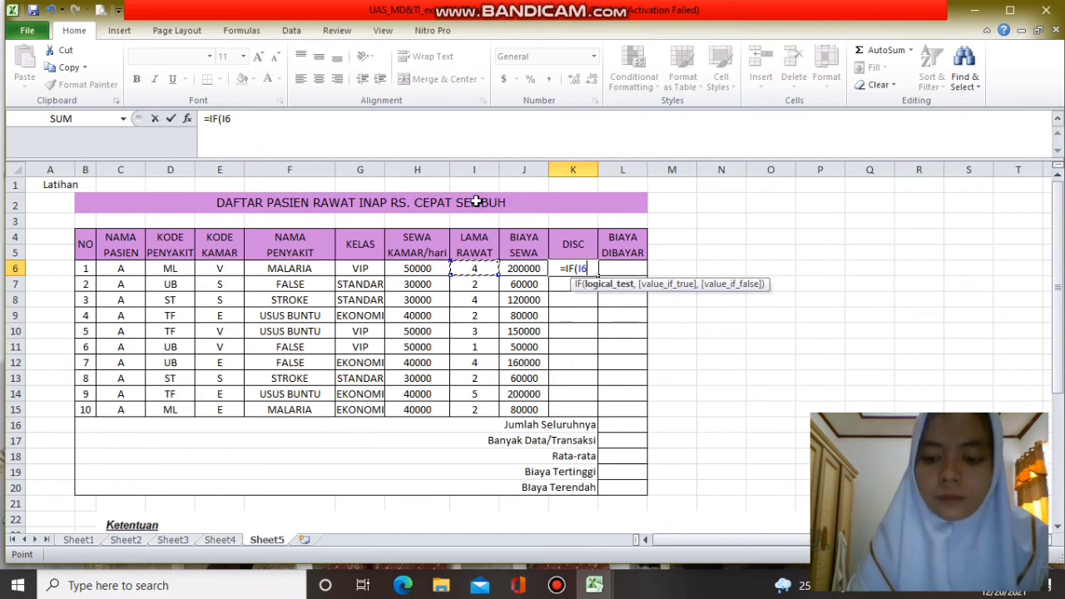
type(">")
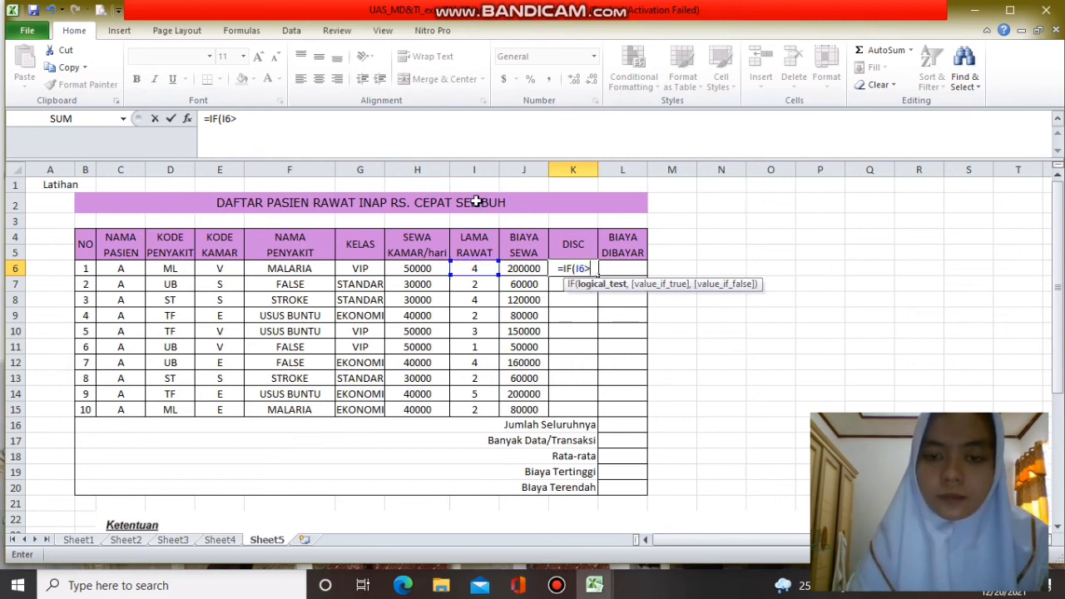
type("3")
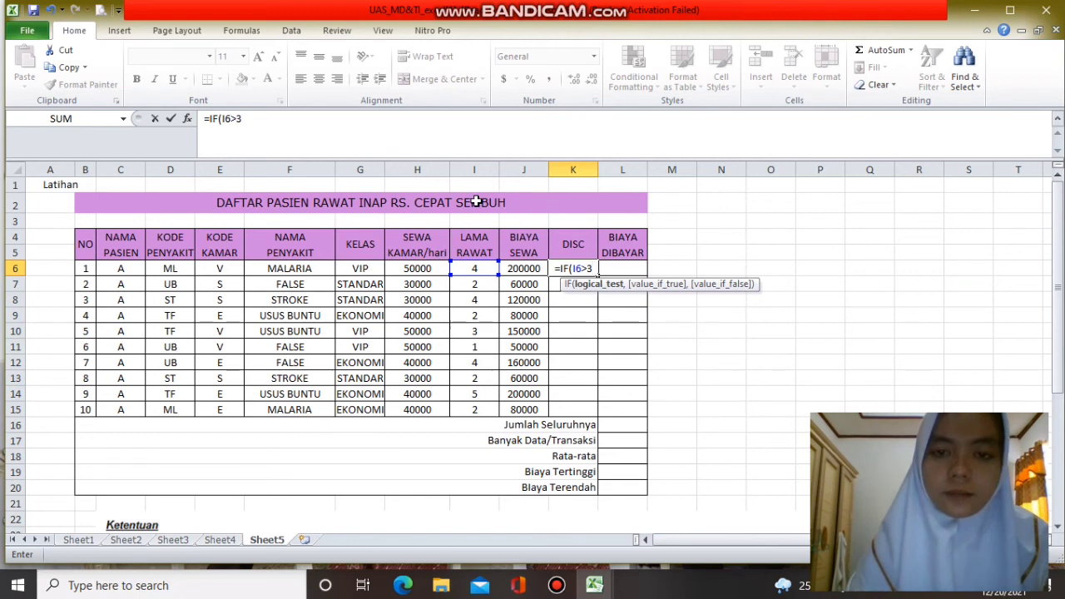
type(",")
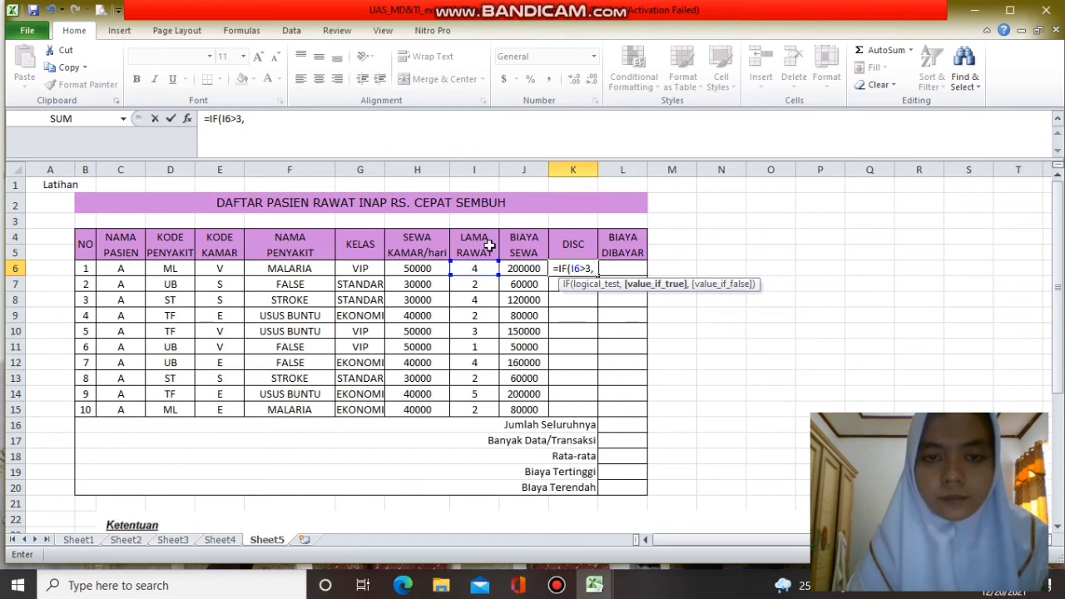
Step: Complete the K6 formula with J6*10% as the true result and 0 as the false result, and fill it down through K15
left_click(524, 269)
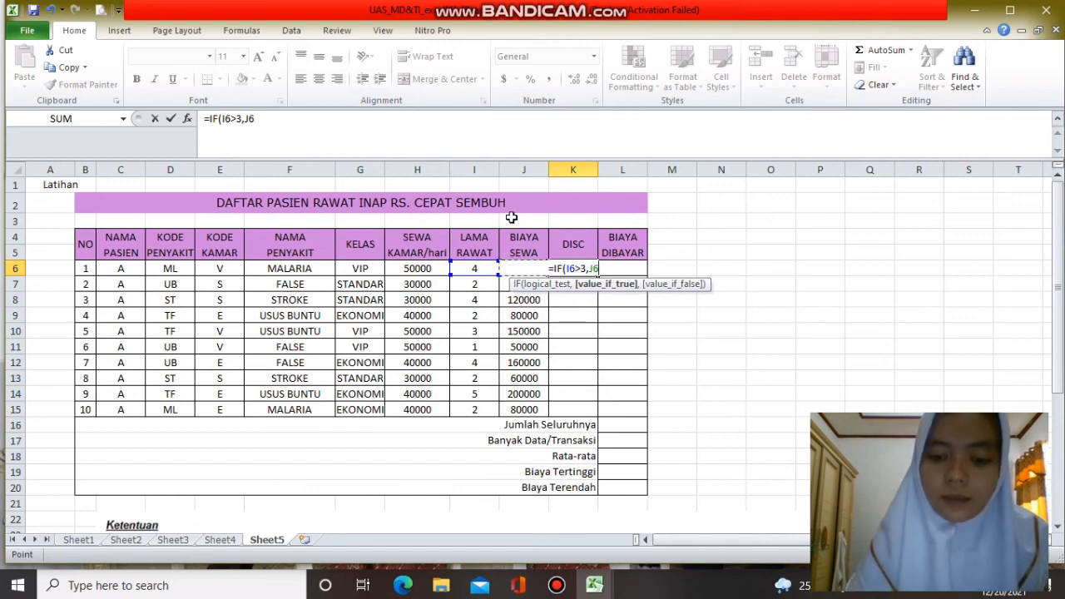
type("*")
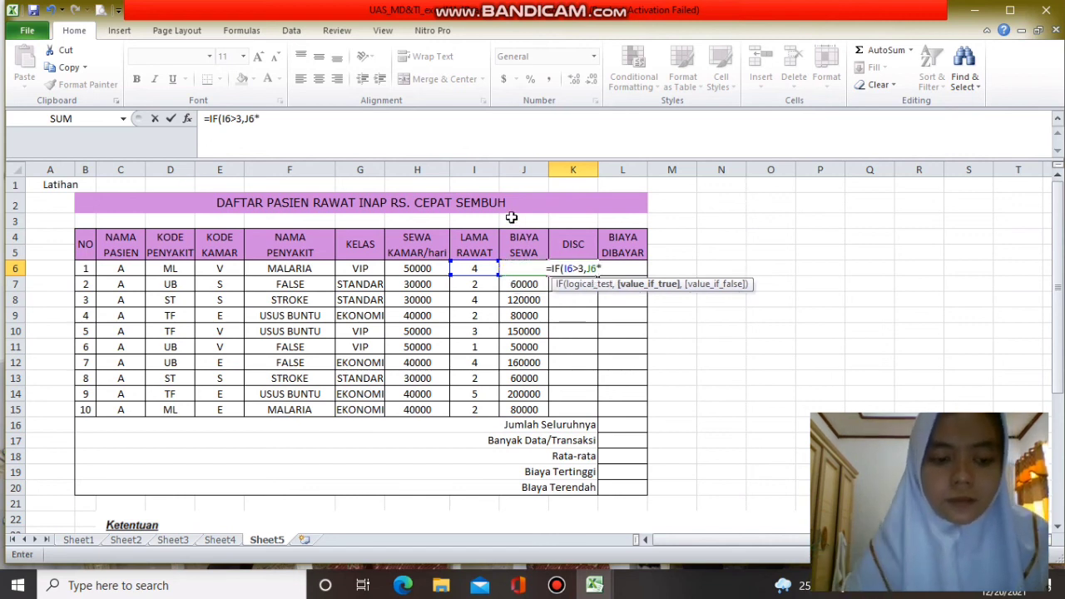
type("10")
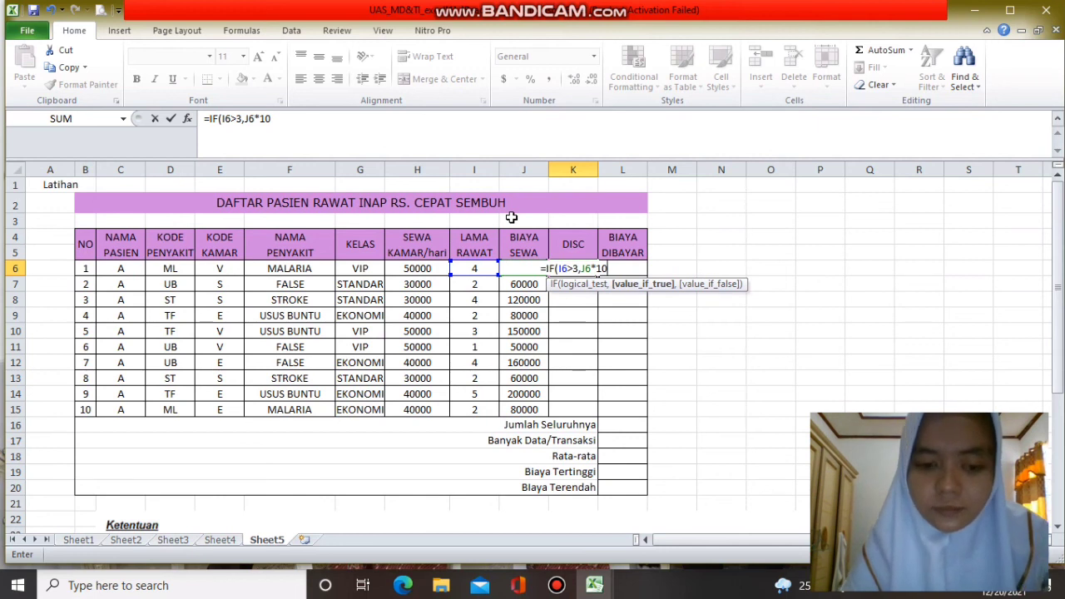
type("%")
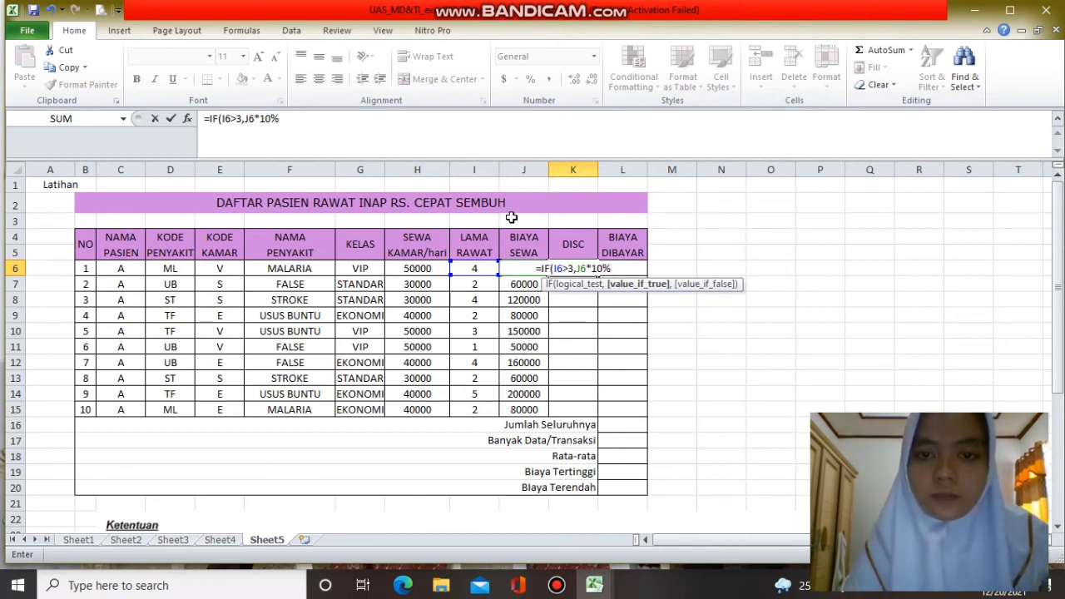
type(",")
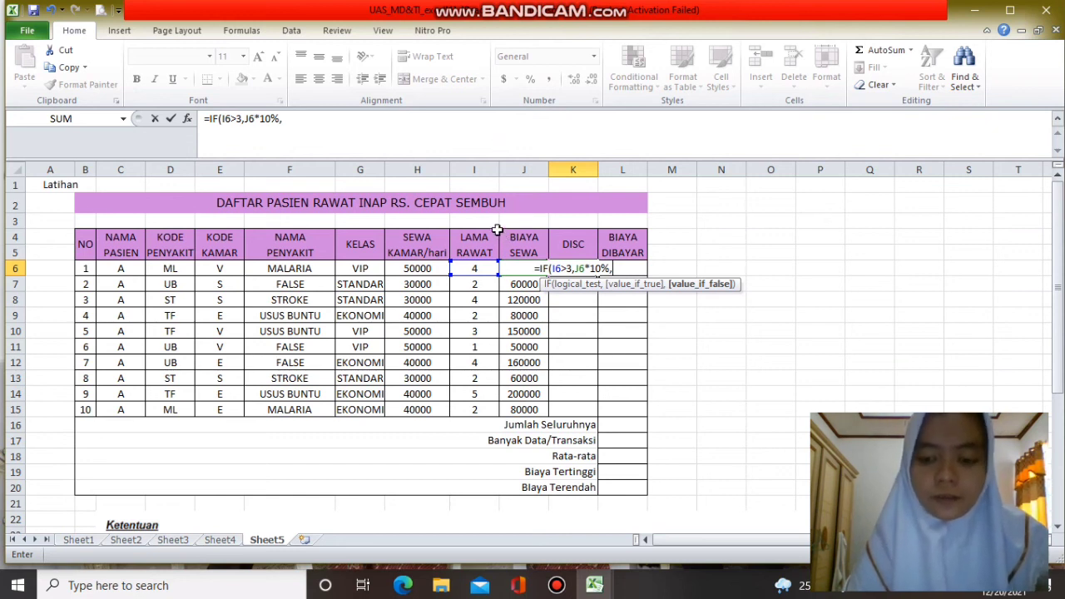
type("0")
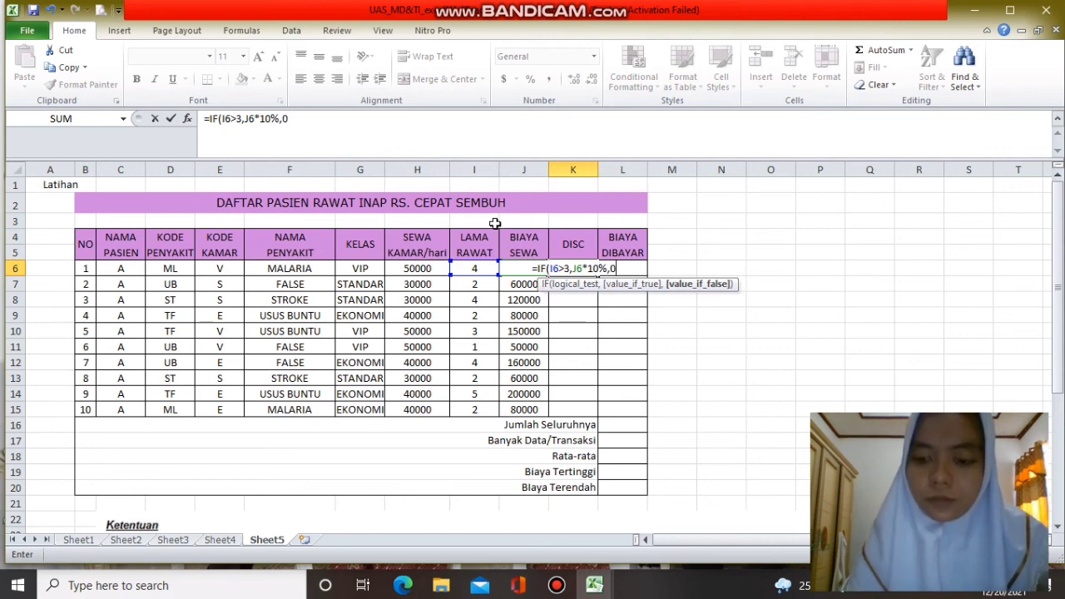
type(")")
key("Return")
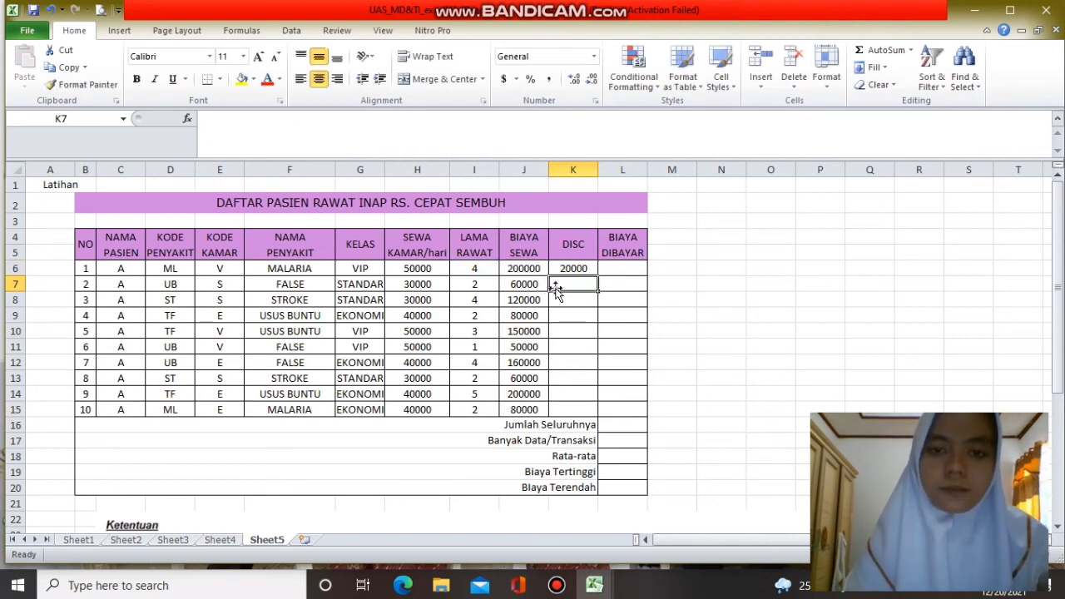
left_click(574, 269)
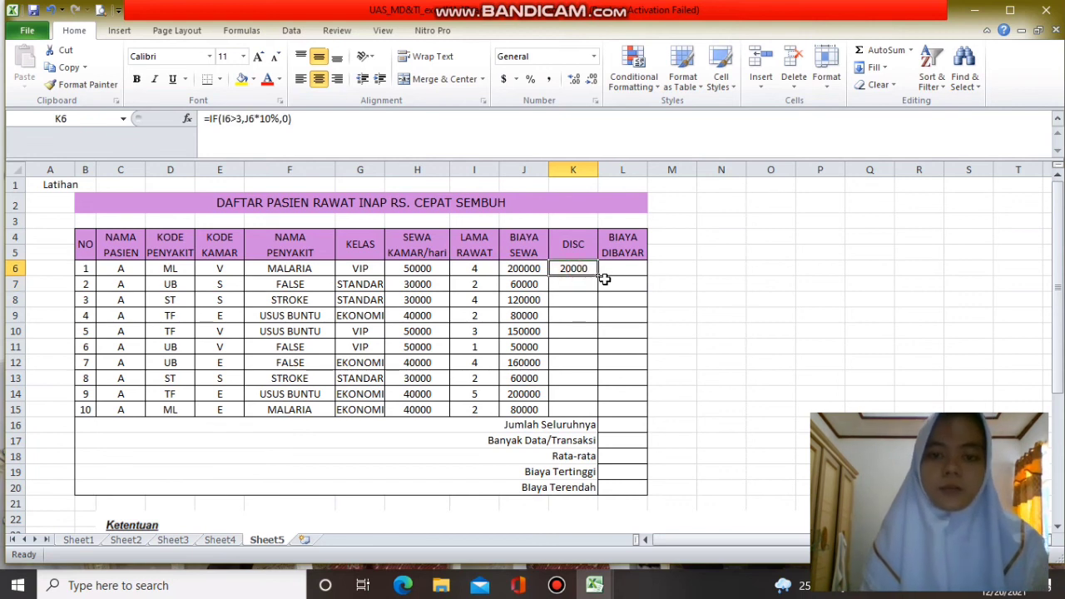
left_click_drag(600, 280, 591, 416)
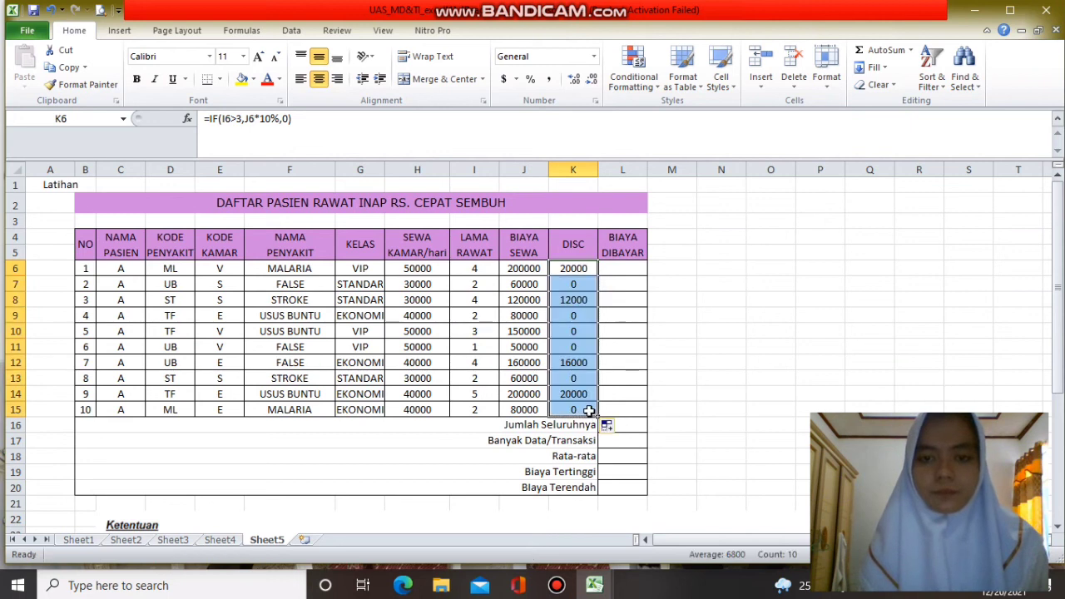
Step: Enter an amount-paid formula in L6 that subtracts the discount K6 from the rental cost J6, and fill it down through L15
left_click(616, 276)
scroll(620, 300, "down", 6)
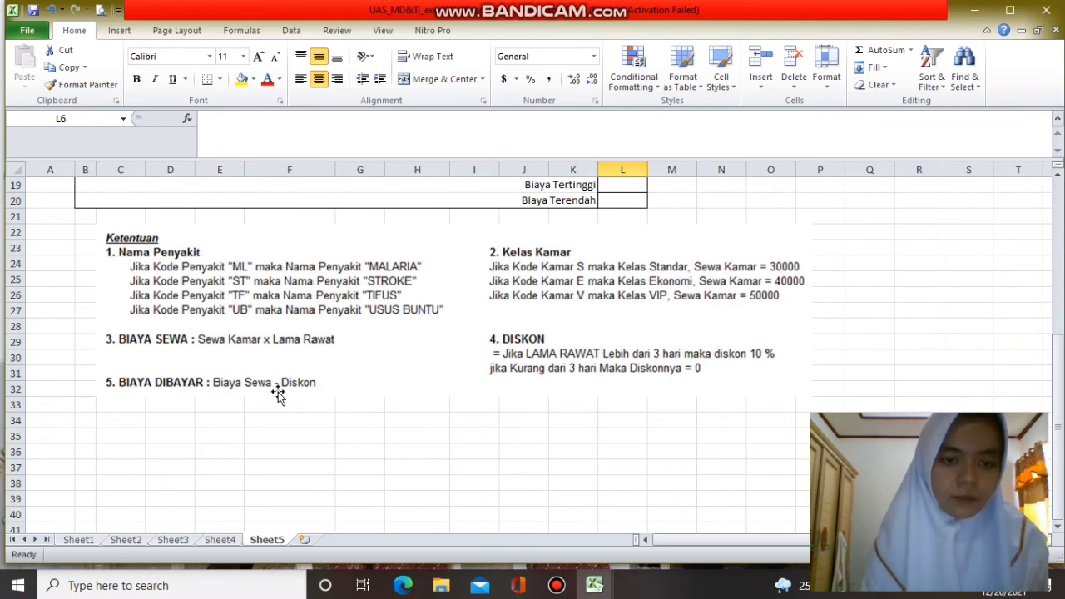
scroll(391, 391, "up", 6)
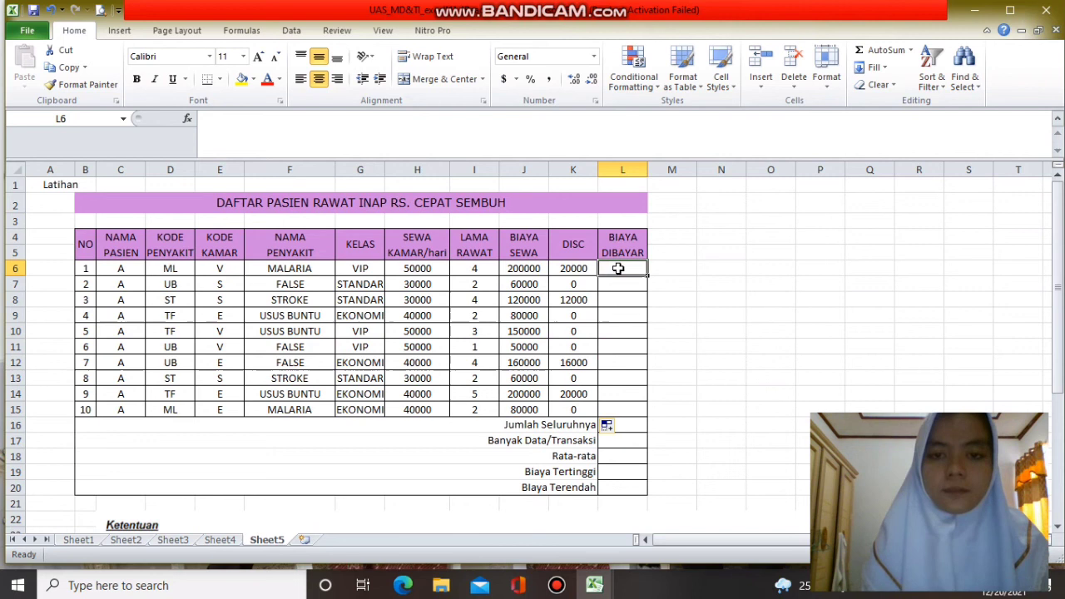
type("=")
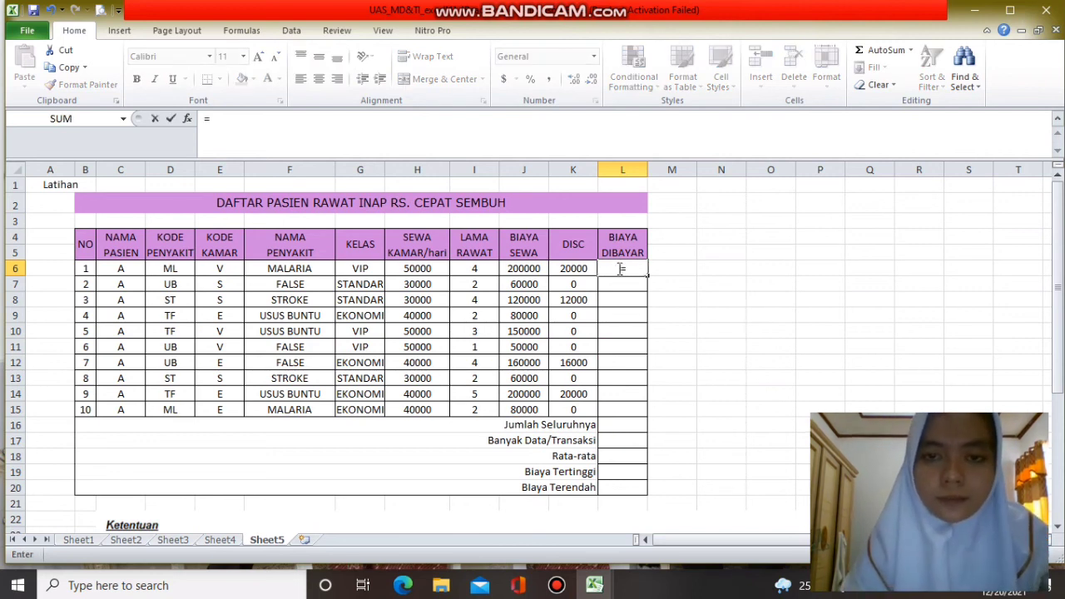
left_click(521, 268)
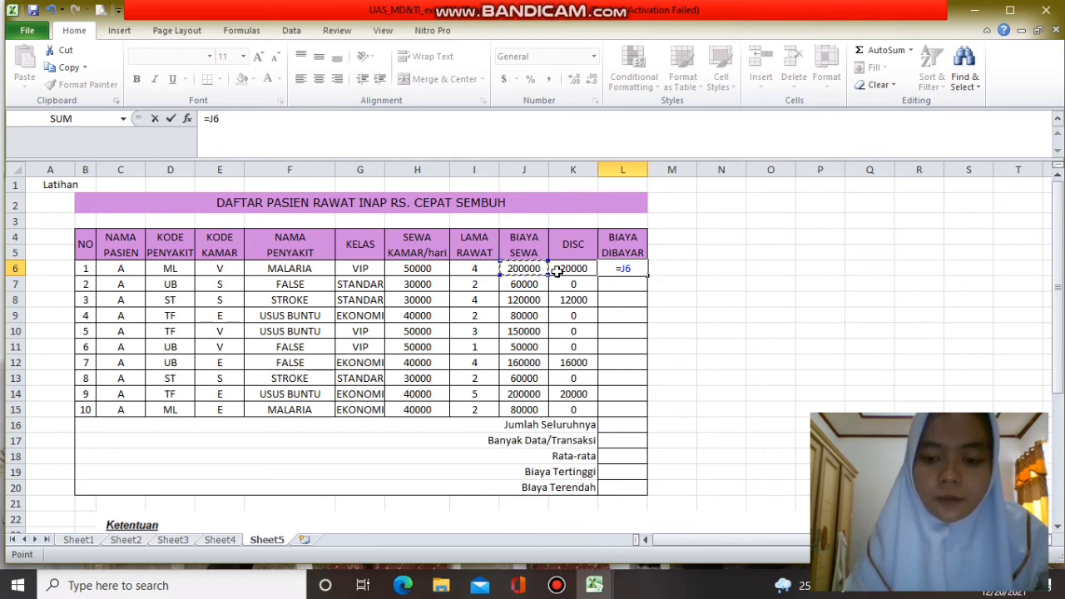
type("-")
left_click(574, 272)
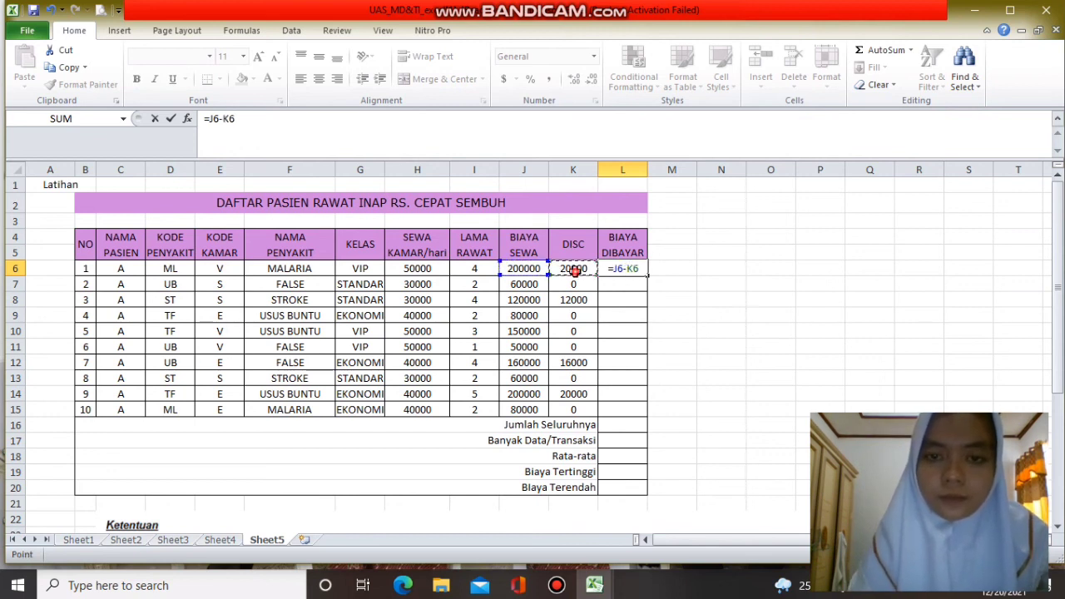
key("Return")
left_click(628, 266)
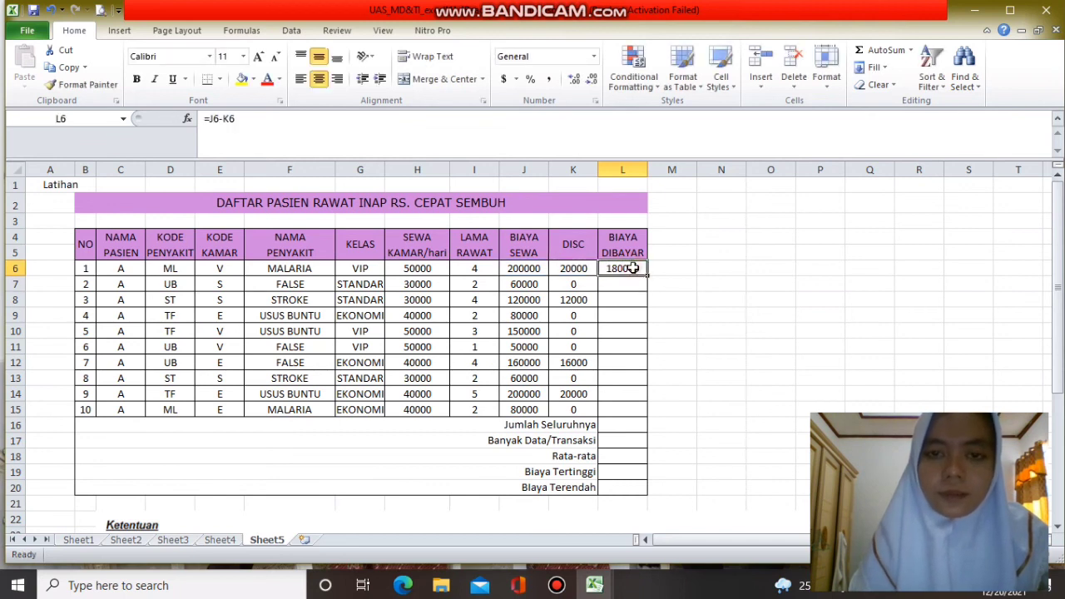
left_click_drag(648, 275, 638, 409)
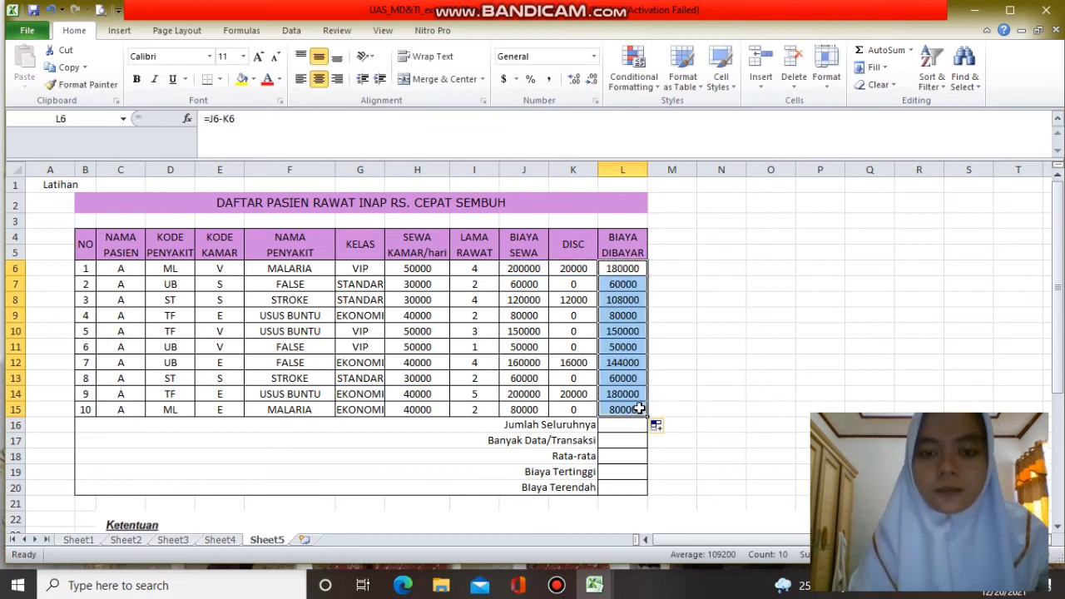
Step: Enter a SUM formula over L6:L15 in L16 for the overall total (Jumlah Seluruhnya)
left_click(722, 332)
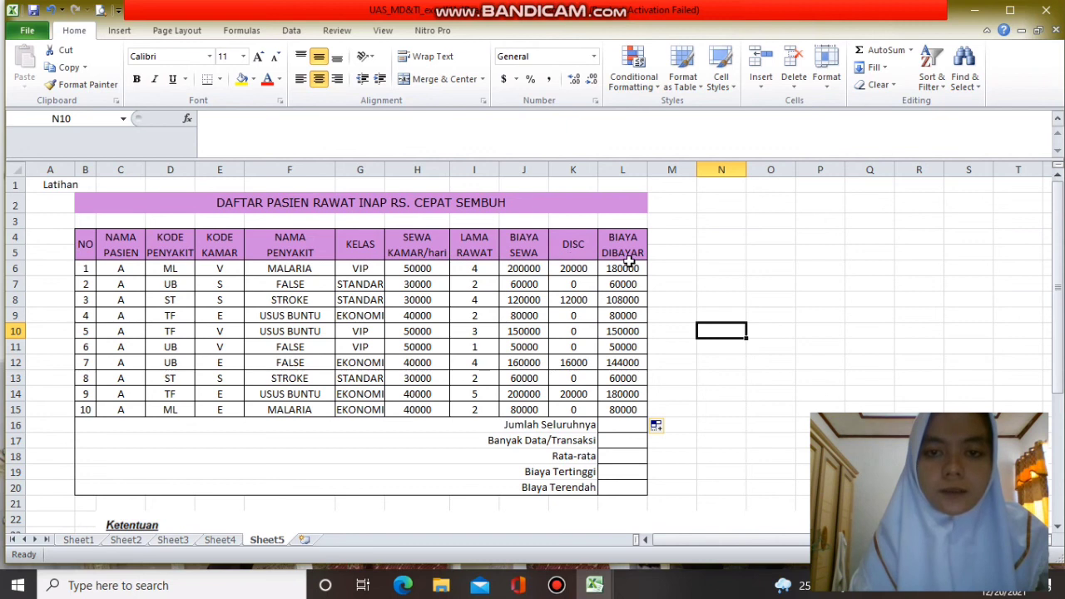
scroll(742, 300, "down", 3)
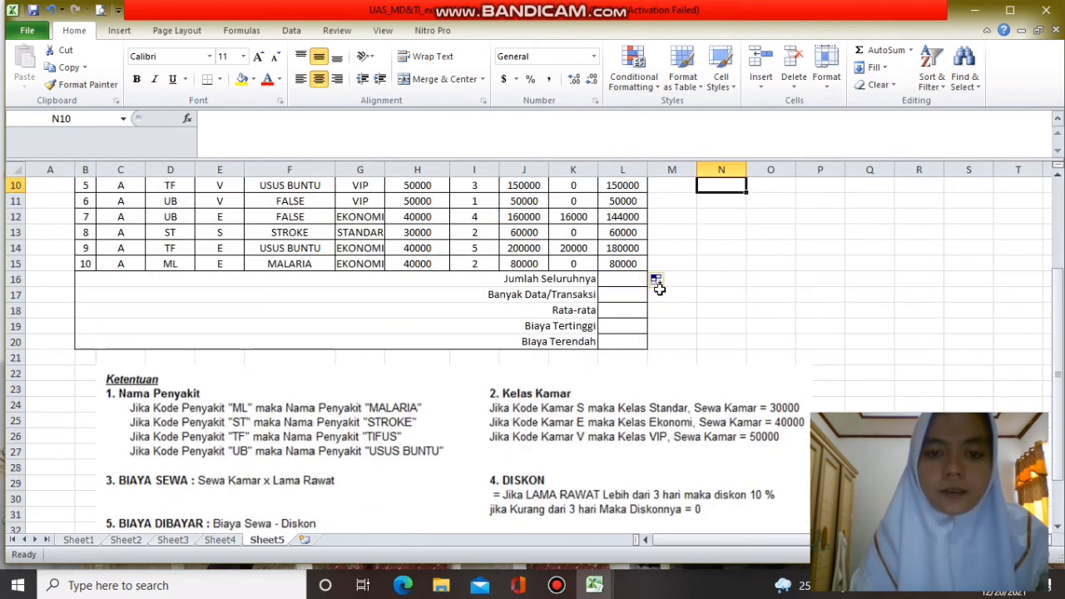
left_click(616, 278)
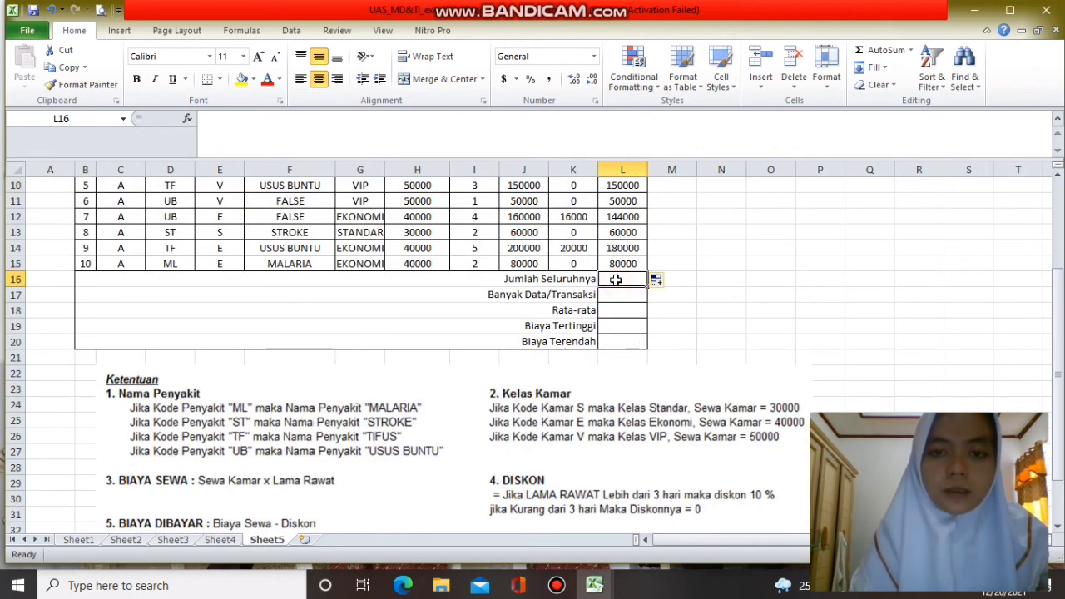
type("=")
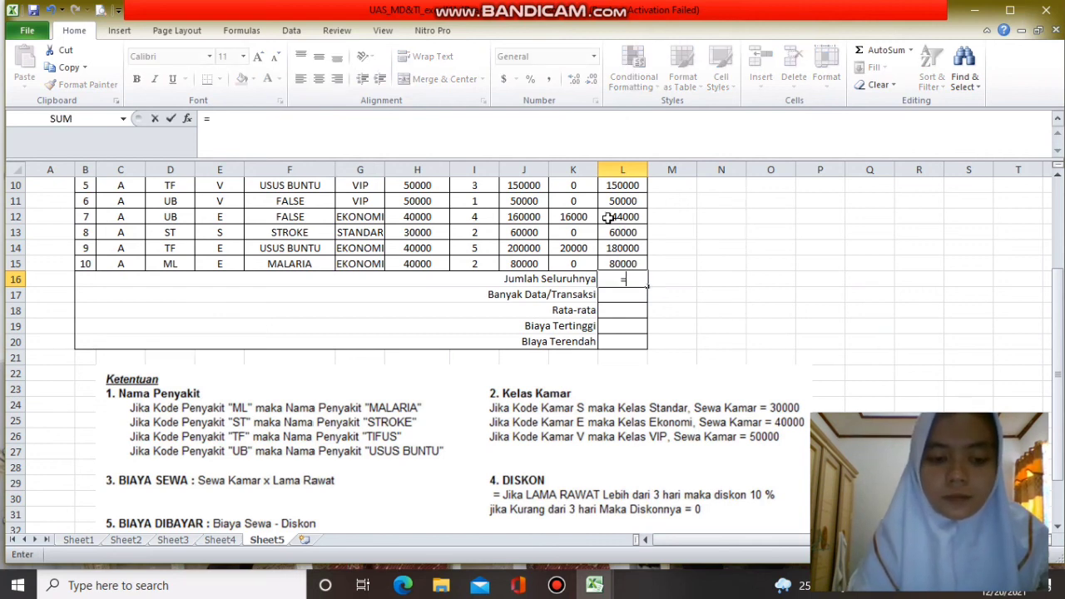
type("SUM")
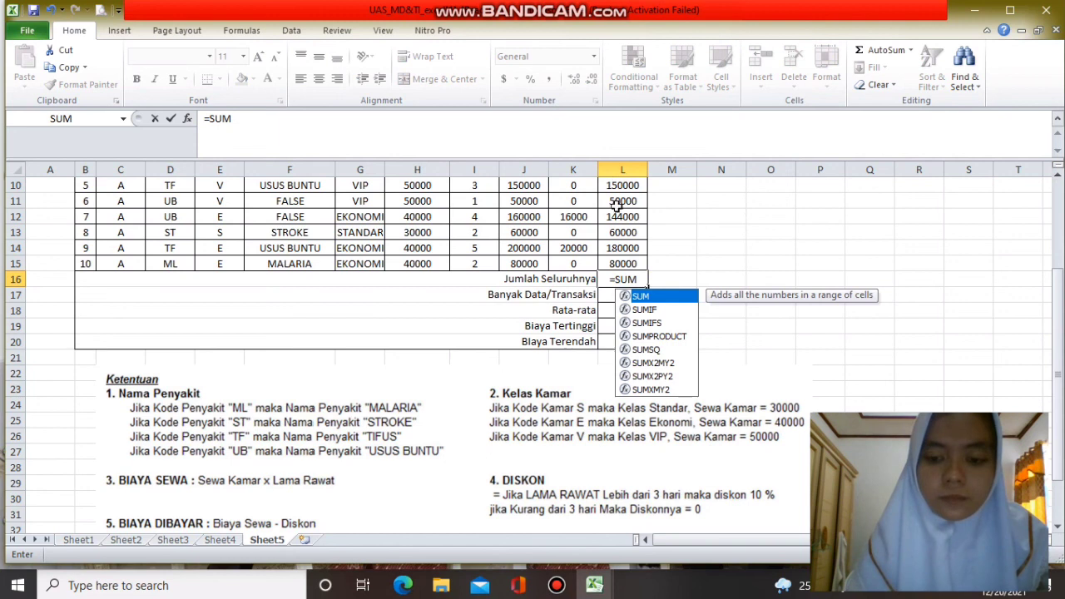
type("(")
scroll(632, 241, "up", 3)
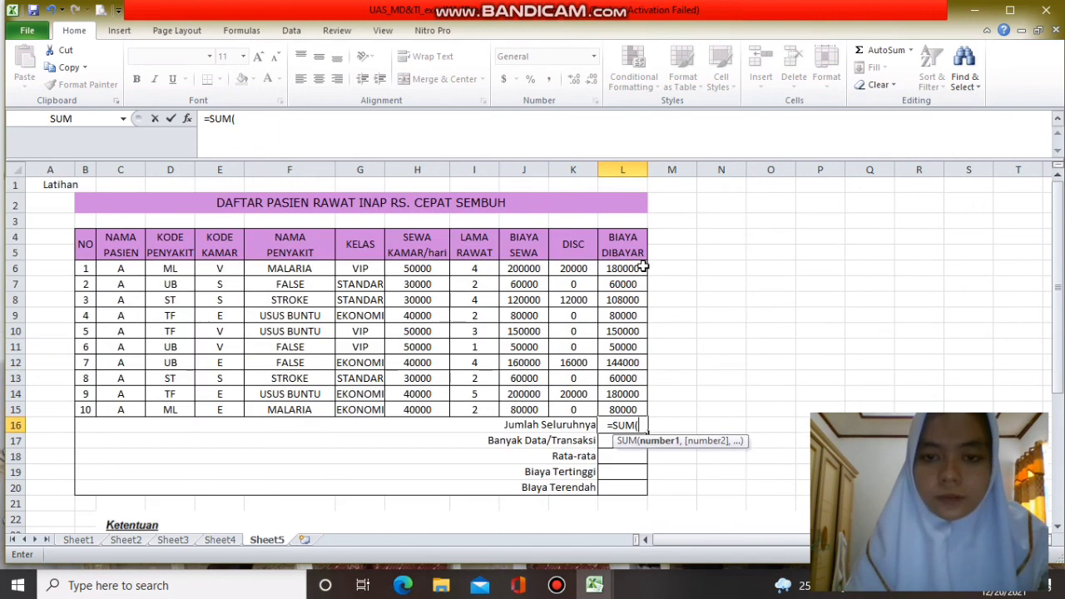
left_click_drag(625, 268, 623, 410)
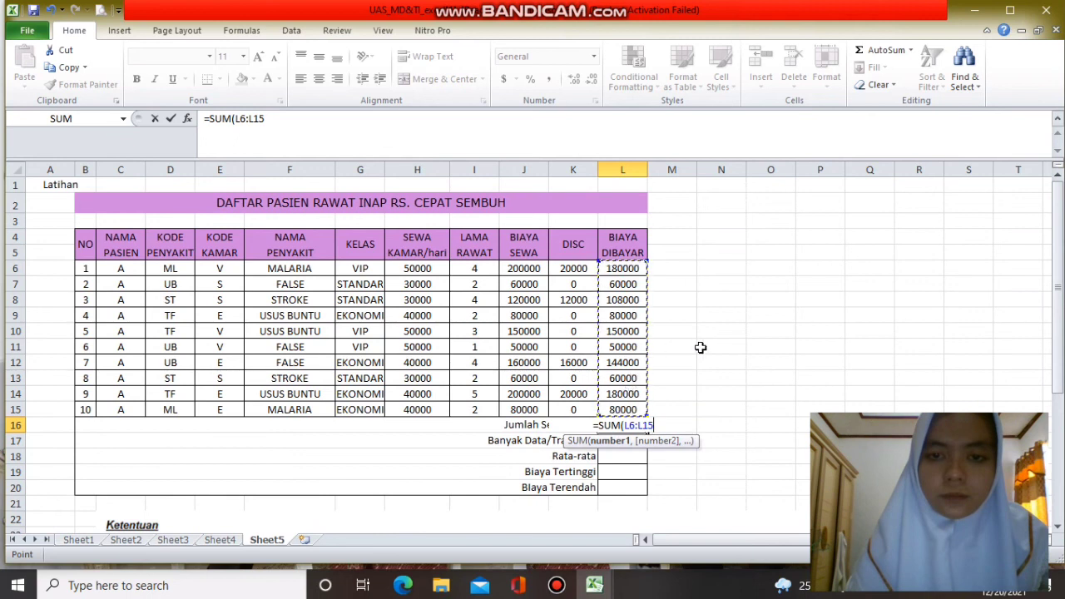
key("Return")
scroll(690, 358, "down", 1)
scroll(659, 379, "down", 1)
scroll(663, 305, "up", 2)
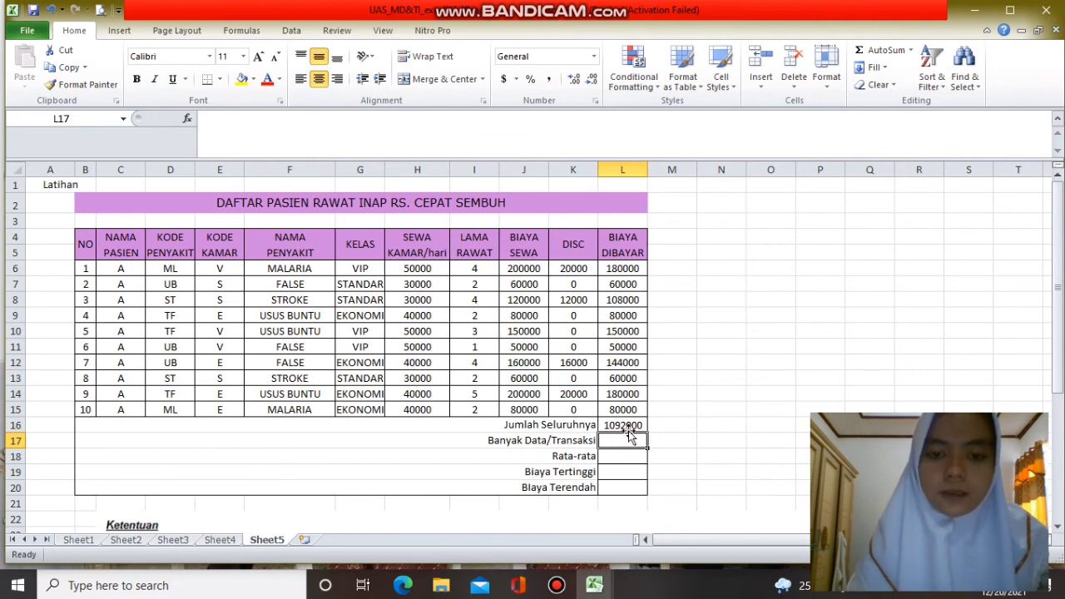
Step: Enter a COUNT formula over L6:L15 in L17 for the number of transactions (Banyak Data/Transaksi)
type("=")
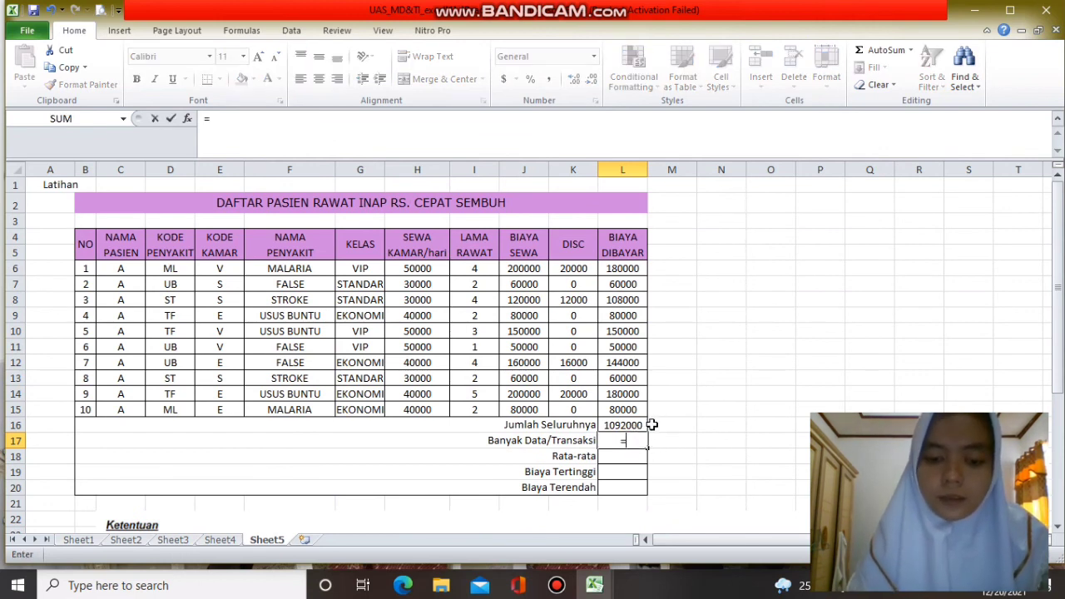
type("COUNT")
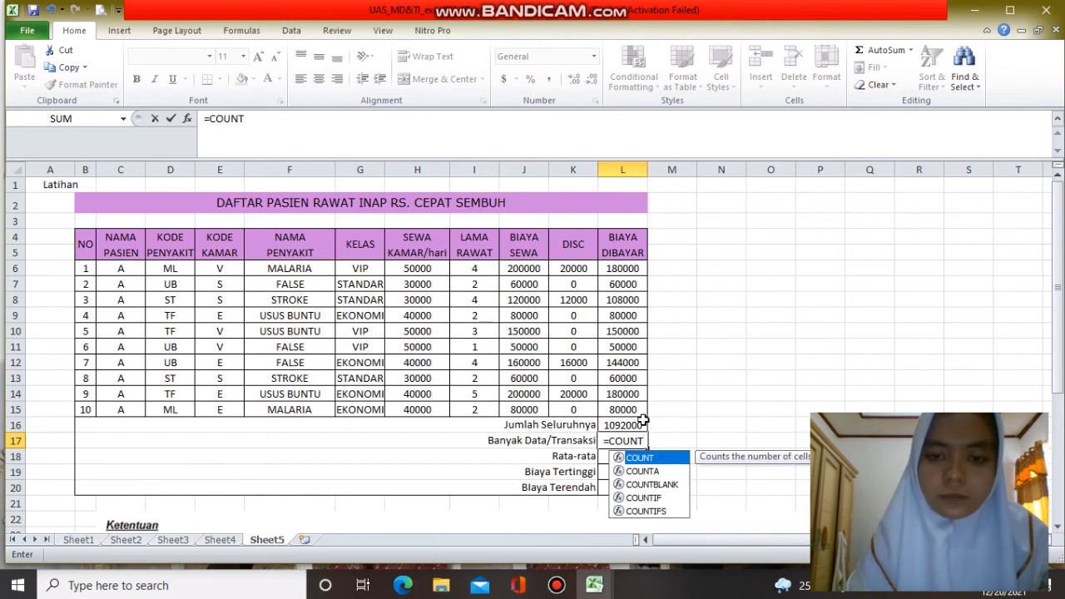
type("(")
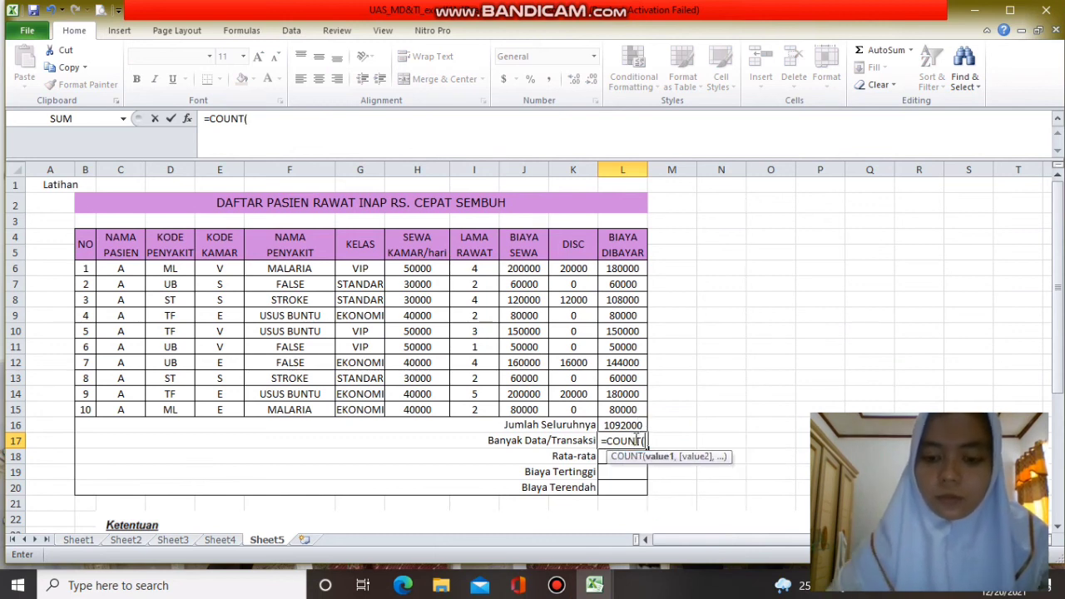
left_click_drag(635, 270, 620, 420)
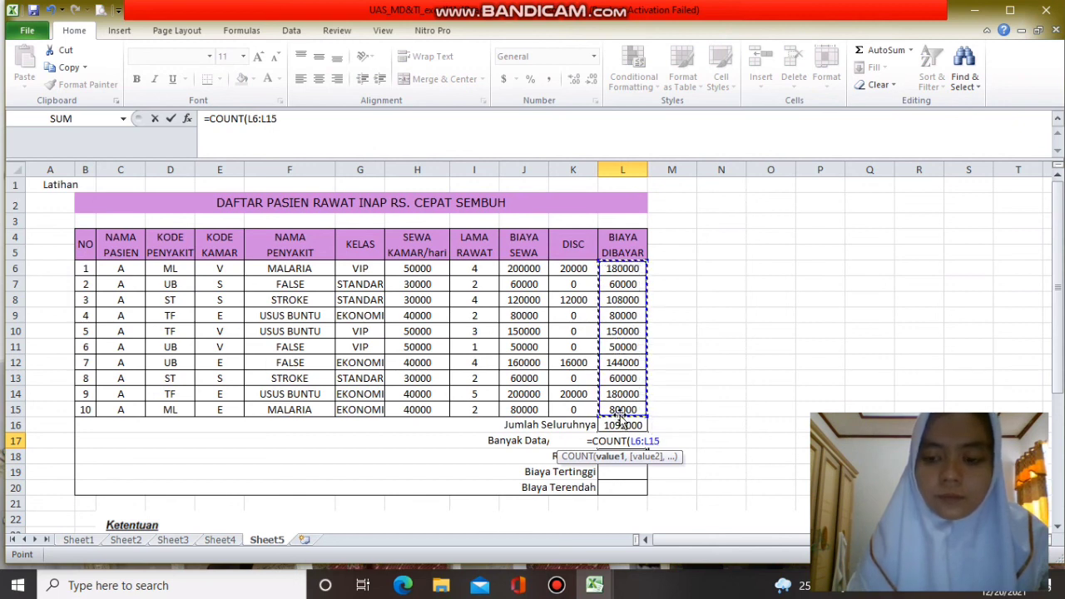
key("Return")
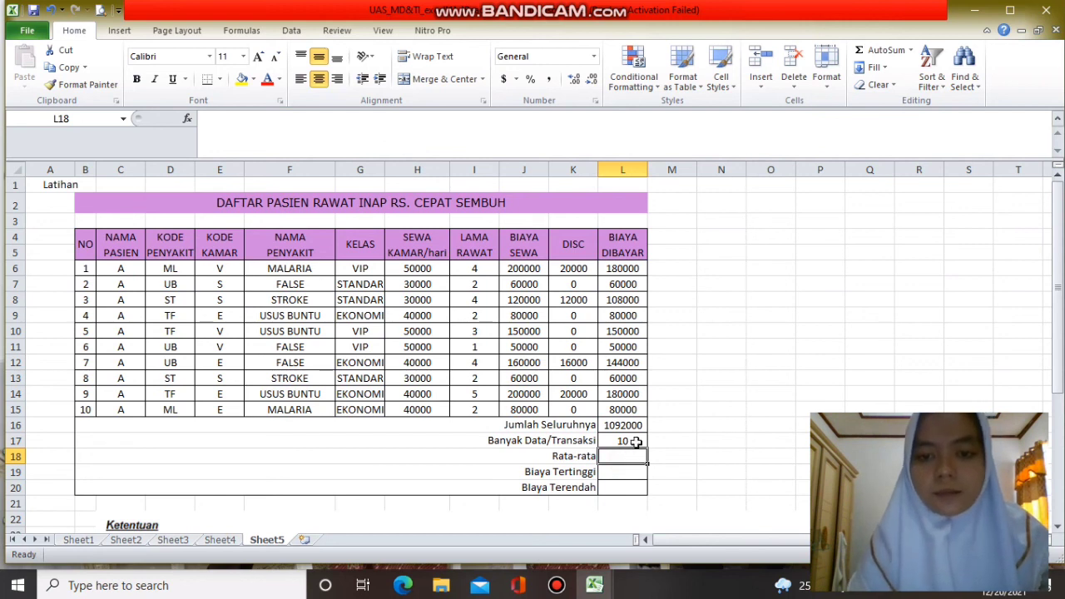
Step: Enter an AVERAGE formula over L6:L15 in L18 for the average amount paid (Rata-rata)
type("=")
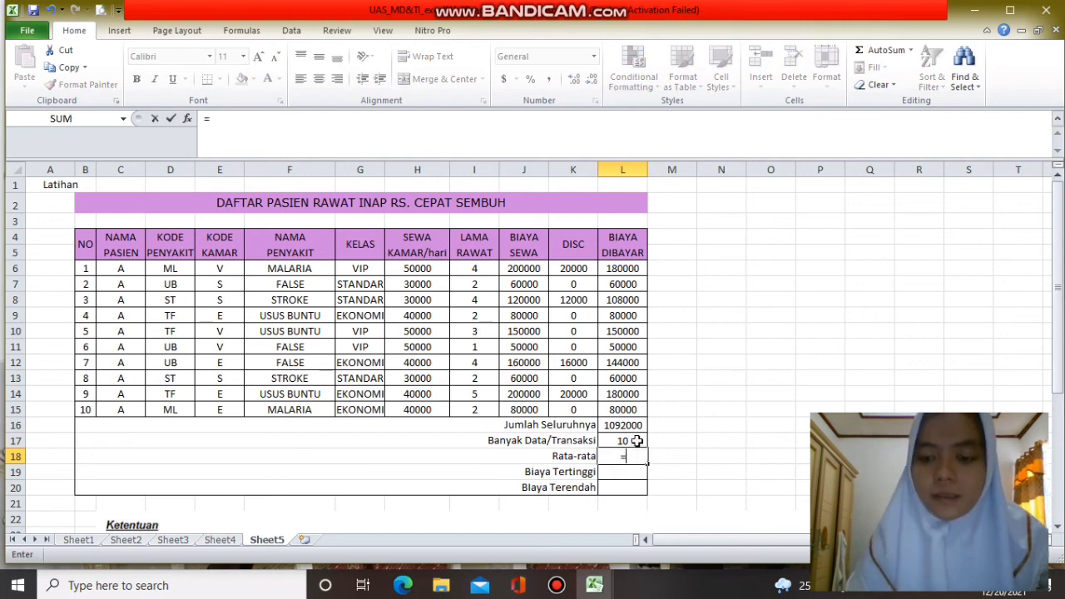
type("AV")
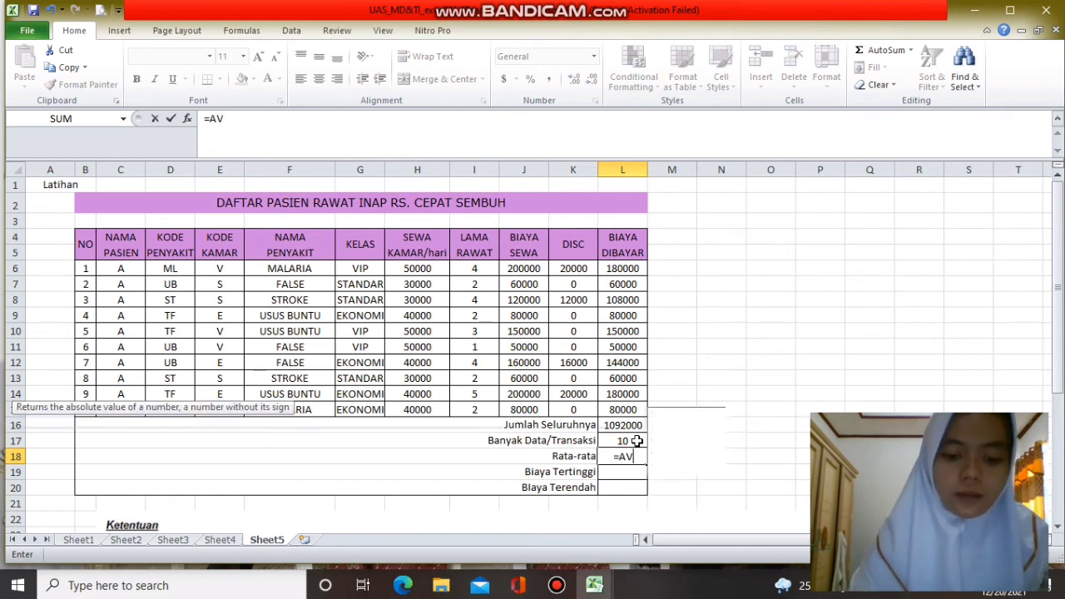
type("ERAGE")
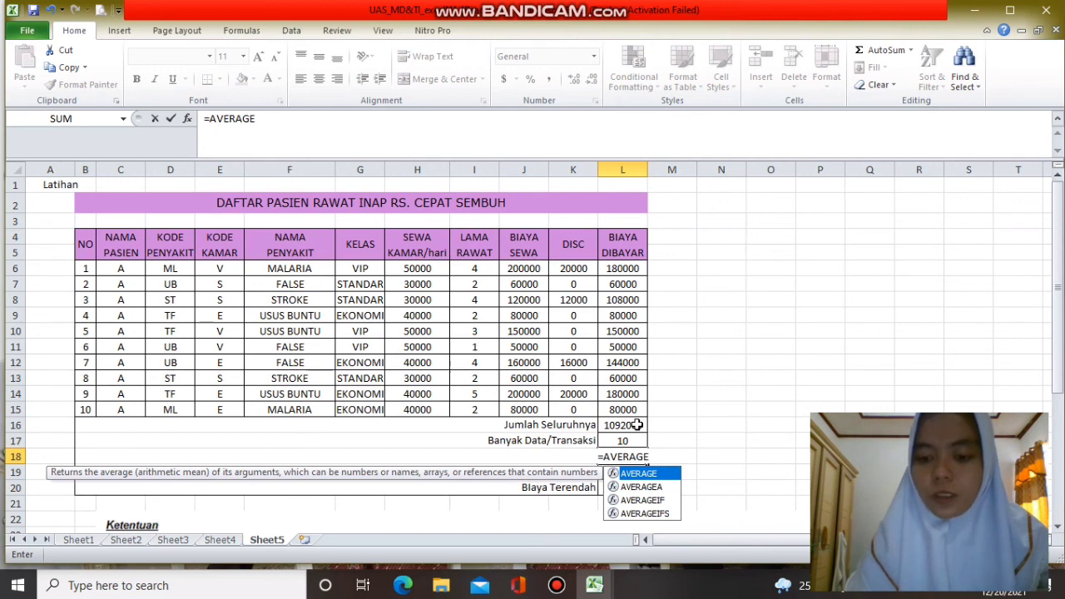
type("(")
left_click_drag(626, 269, 625, 412)
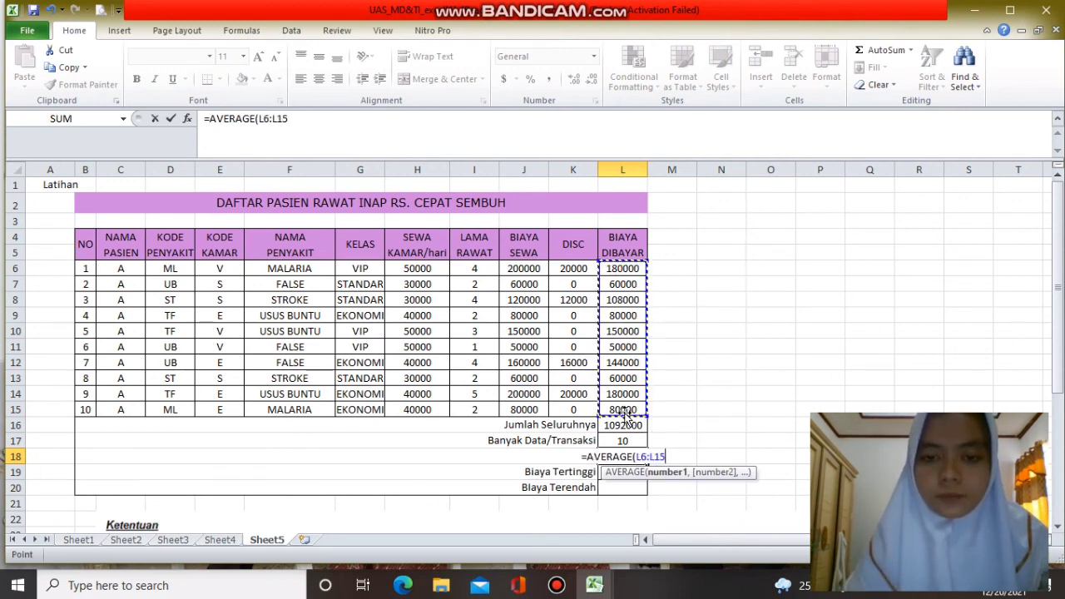
key("Return")
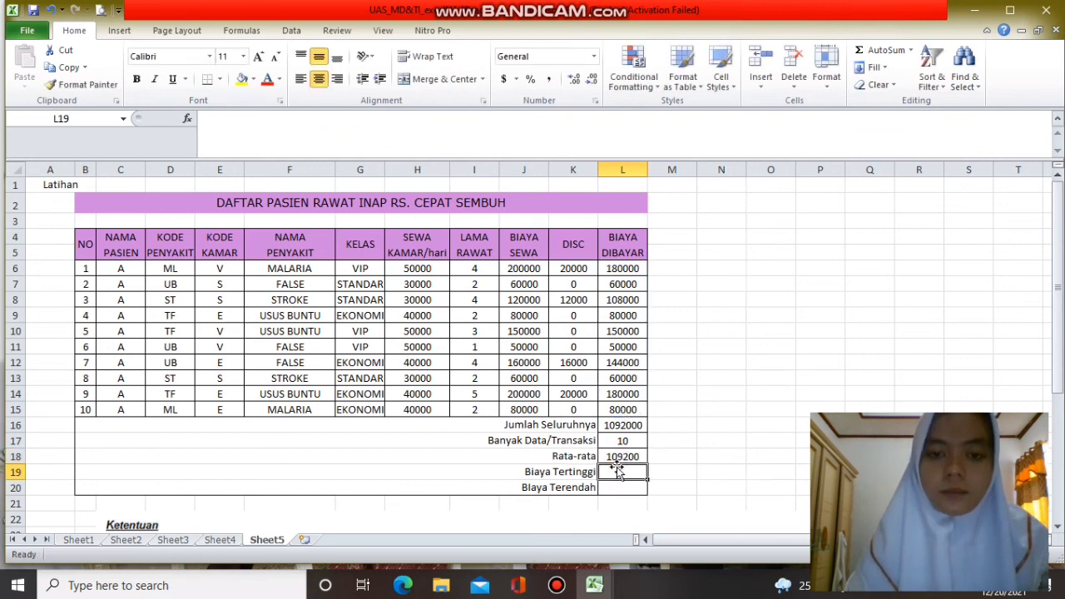
Step: Enter a MAX formula over L6:L15 in L19 for the highest cost (Biaya Tertinggi)
type("=")
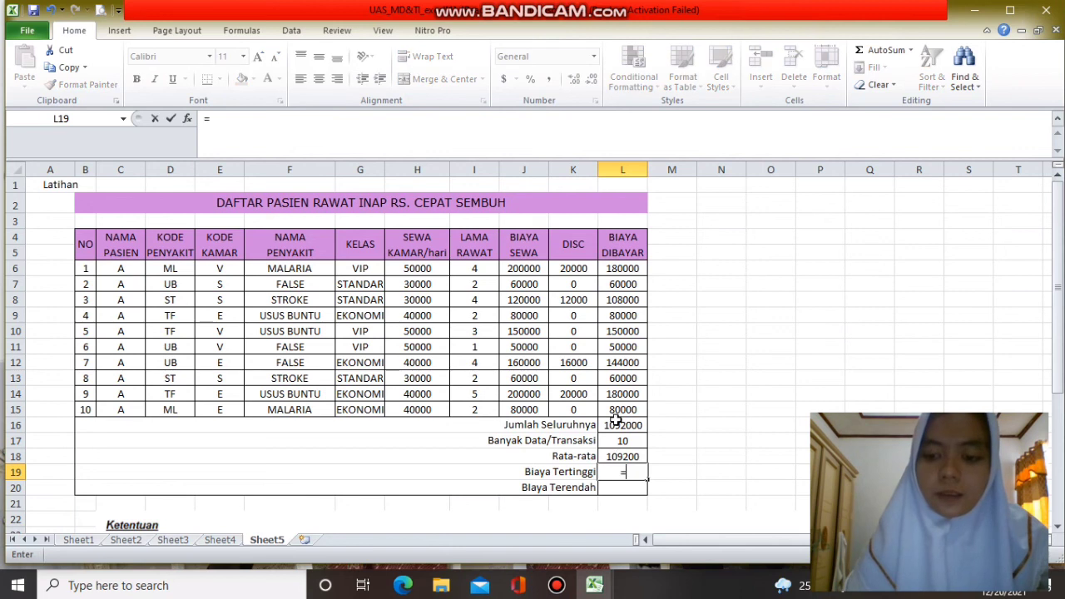
type("MAX")
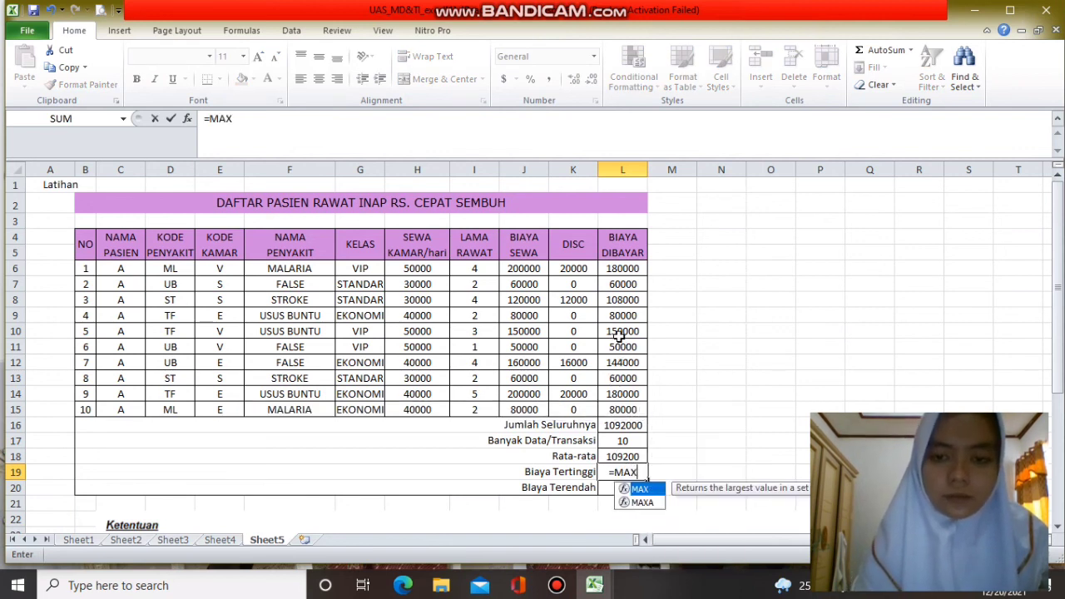
type("(")
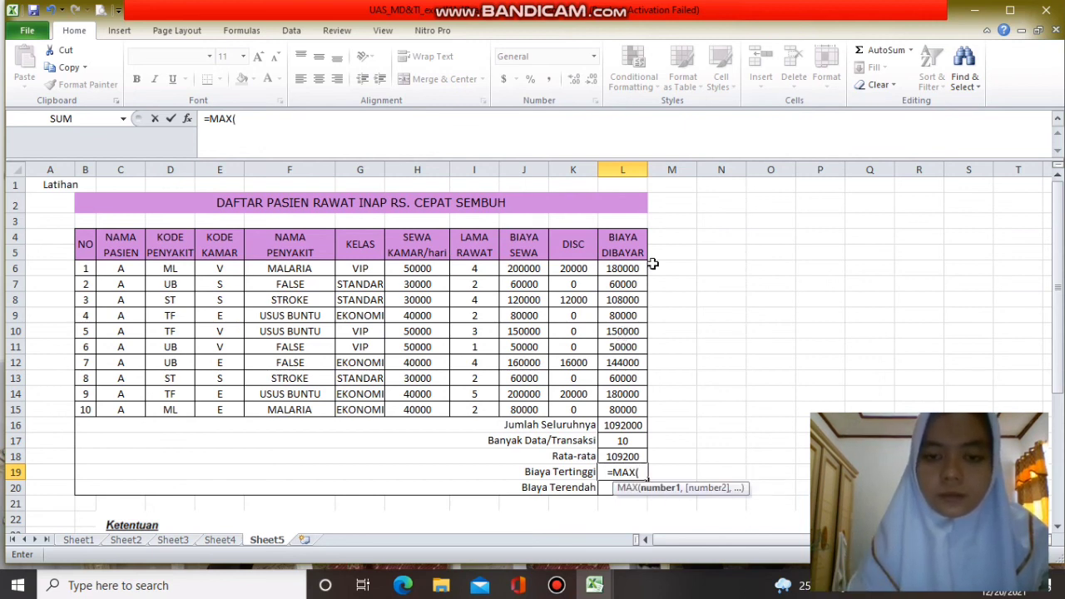
left_click_drag(627, 268, 604, 411)
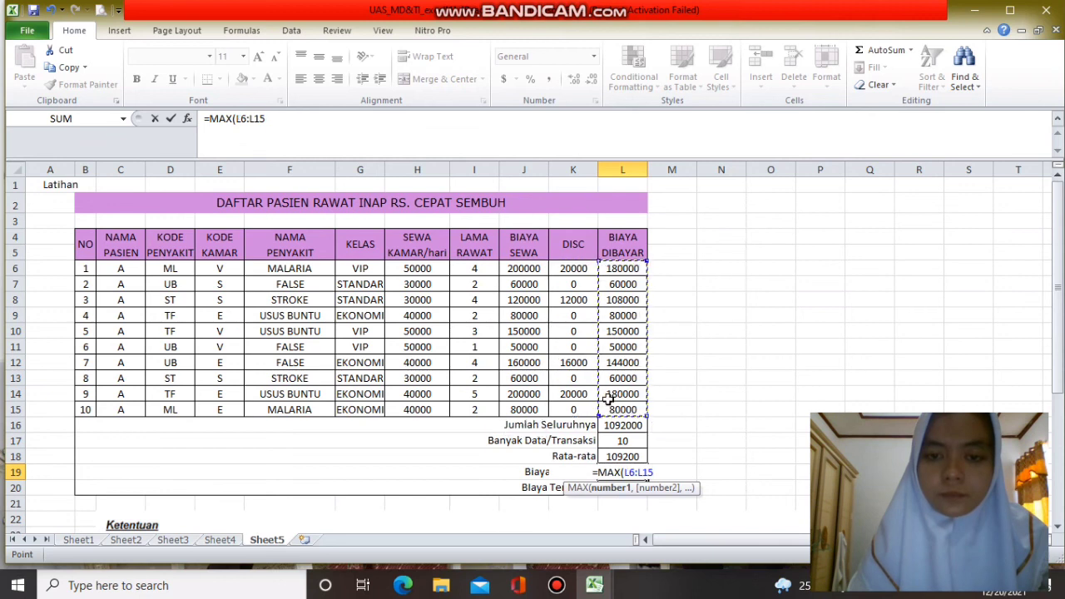
key("Return")
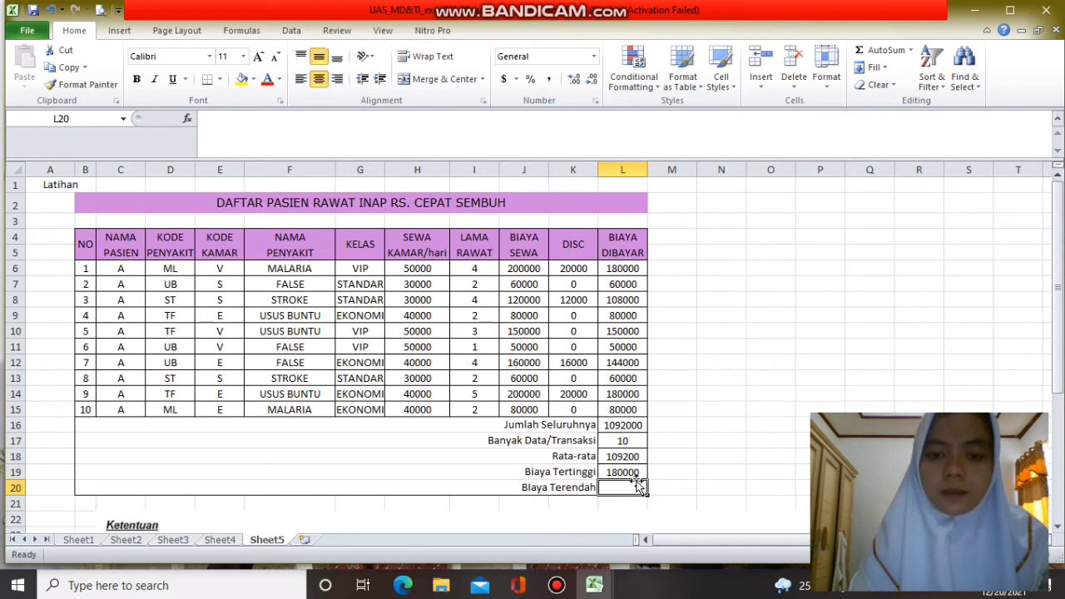
Step: Enter a MIN formula over L6:L15 in L20 for the lowest cost (Biaya Terendah)
type("=MIN")
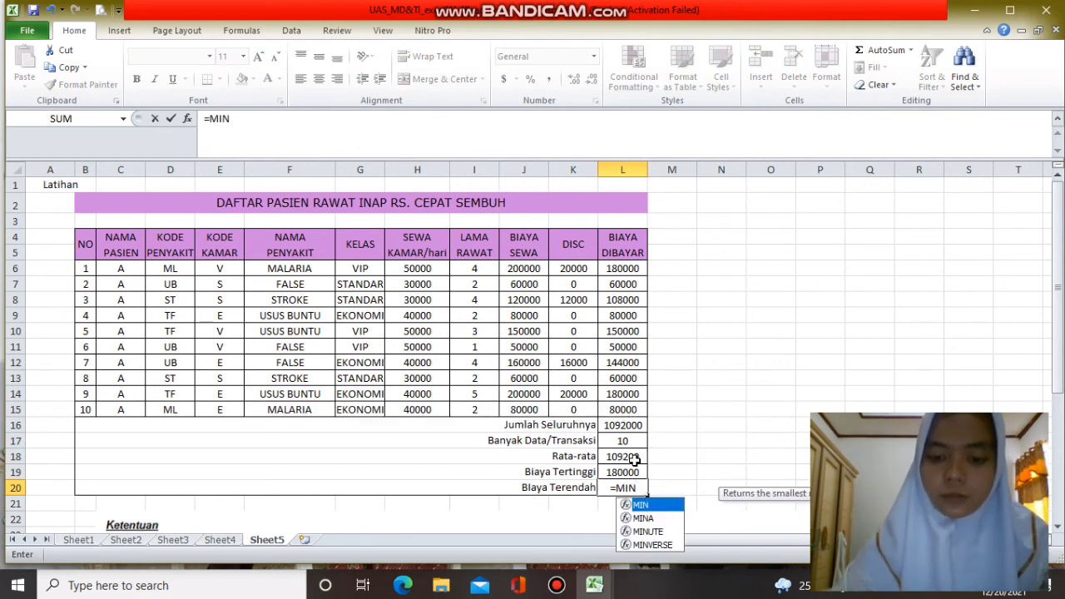
type("(")
left_click_drag(624, 270, 620, 412)
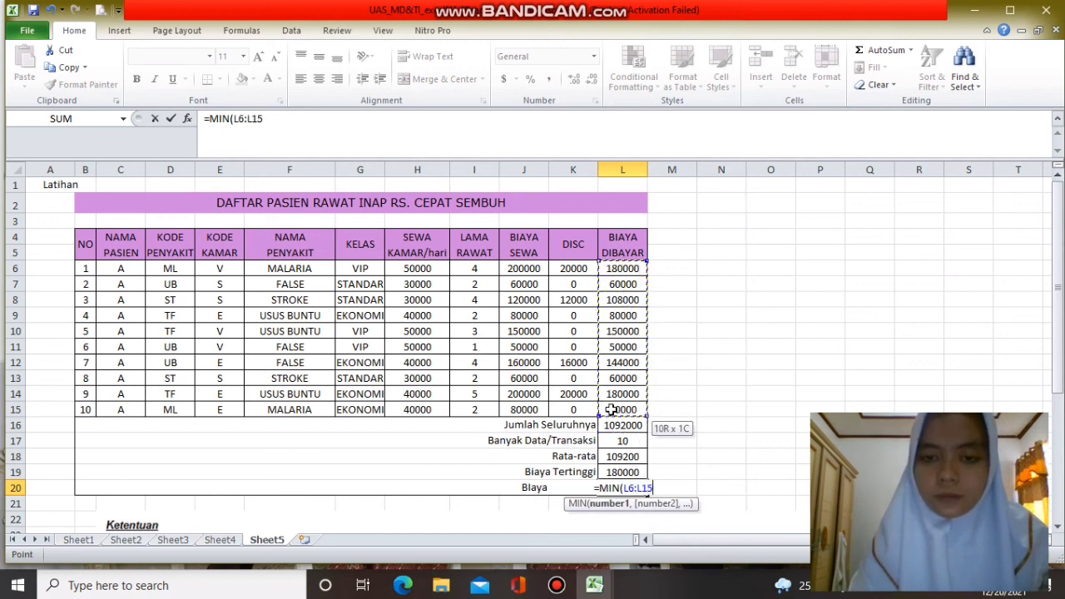
key("Return")
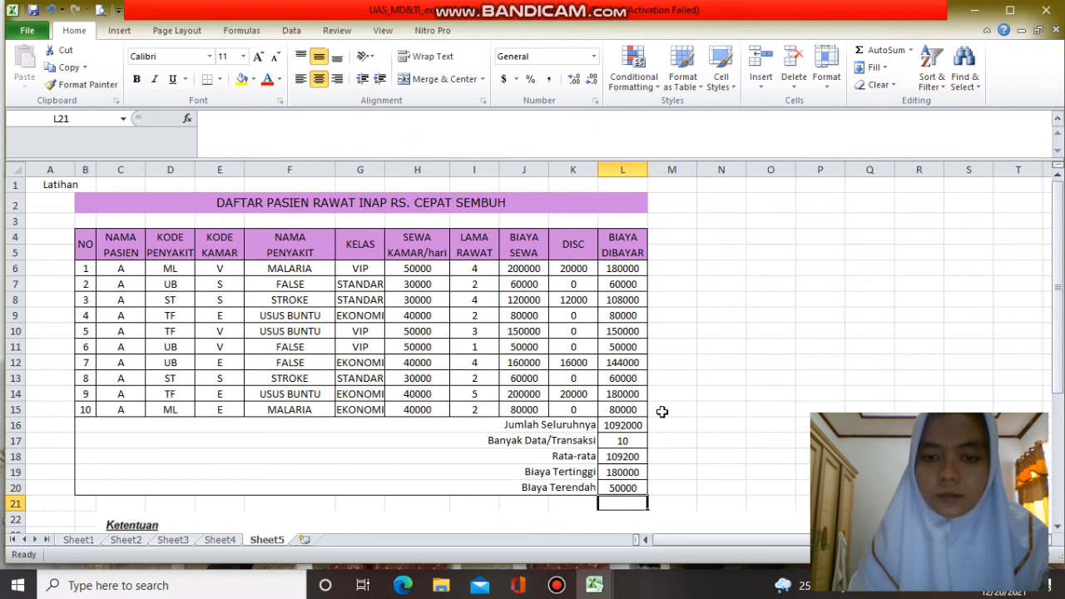
scroll(693, 389, "down", 2)
left_click(703, 369)
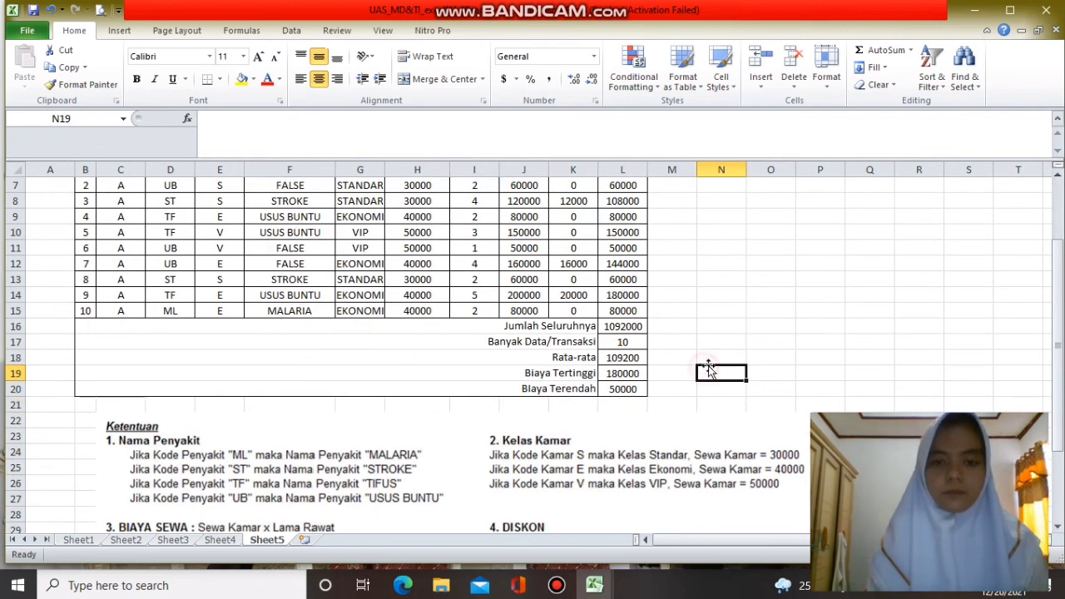
scroll(713, 366, "up", 2)
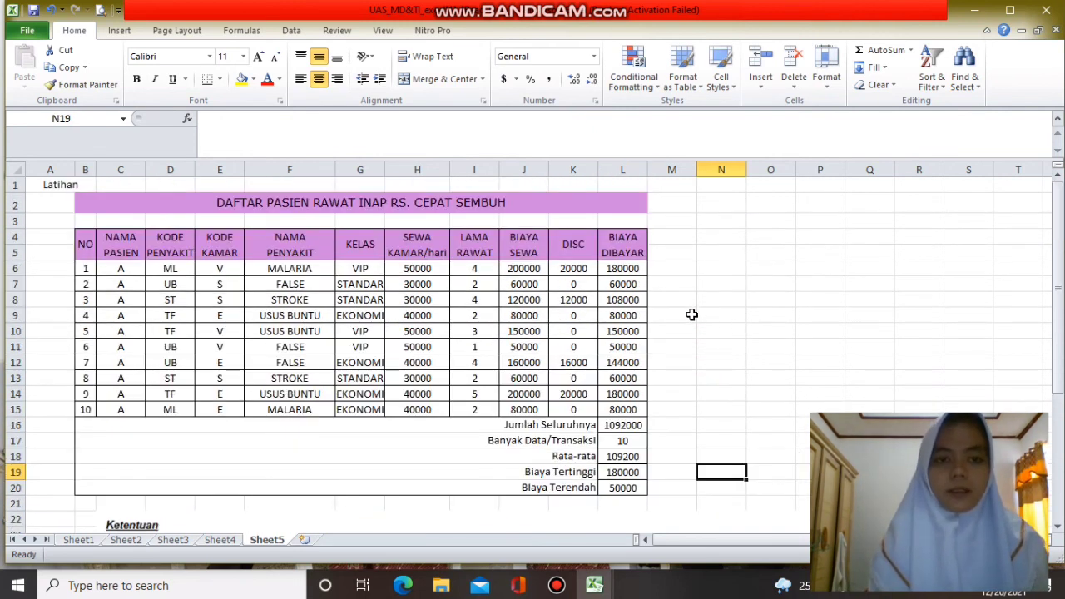